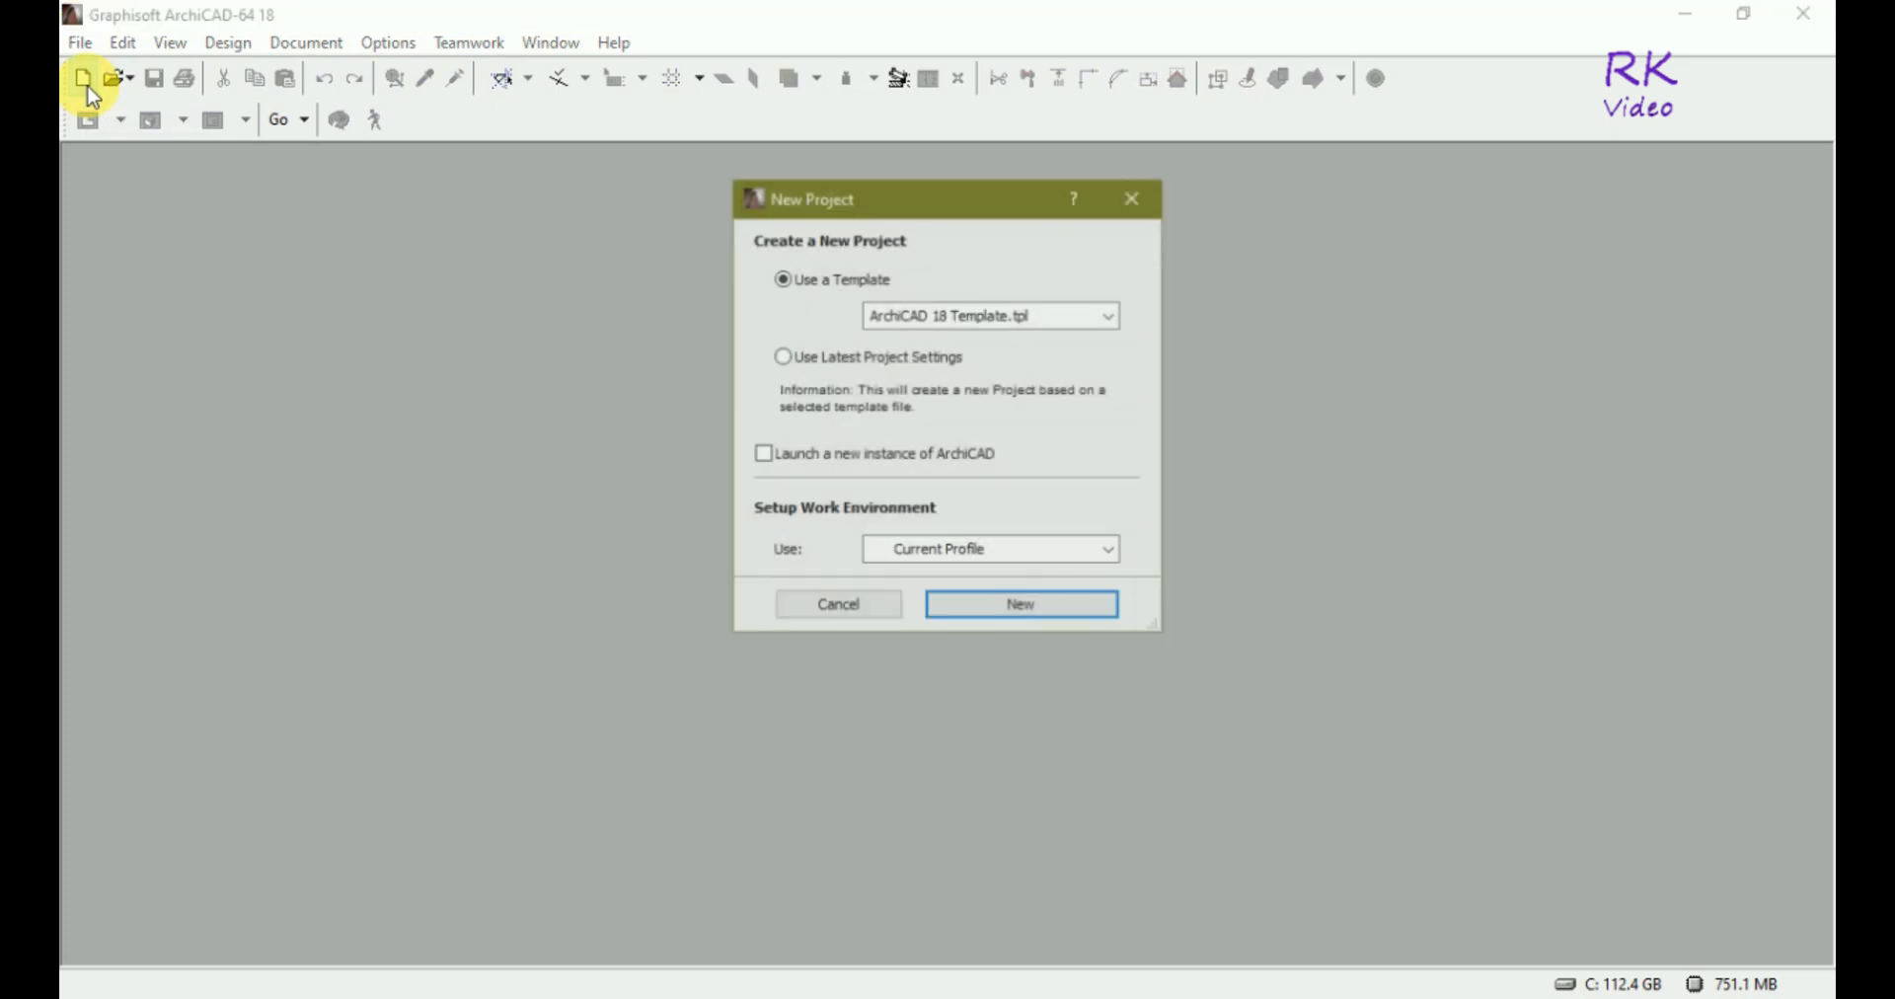
Create a new project from the ArchiCAD 18 Template and switch to the Morph tool.
{"action": "left_click", "coordinate": [1012, 607]}
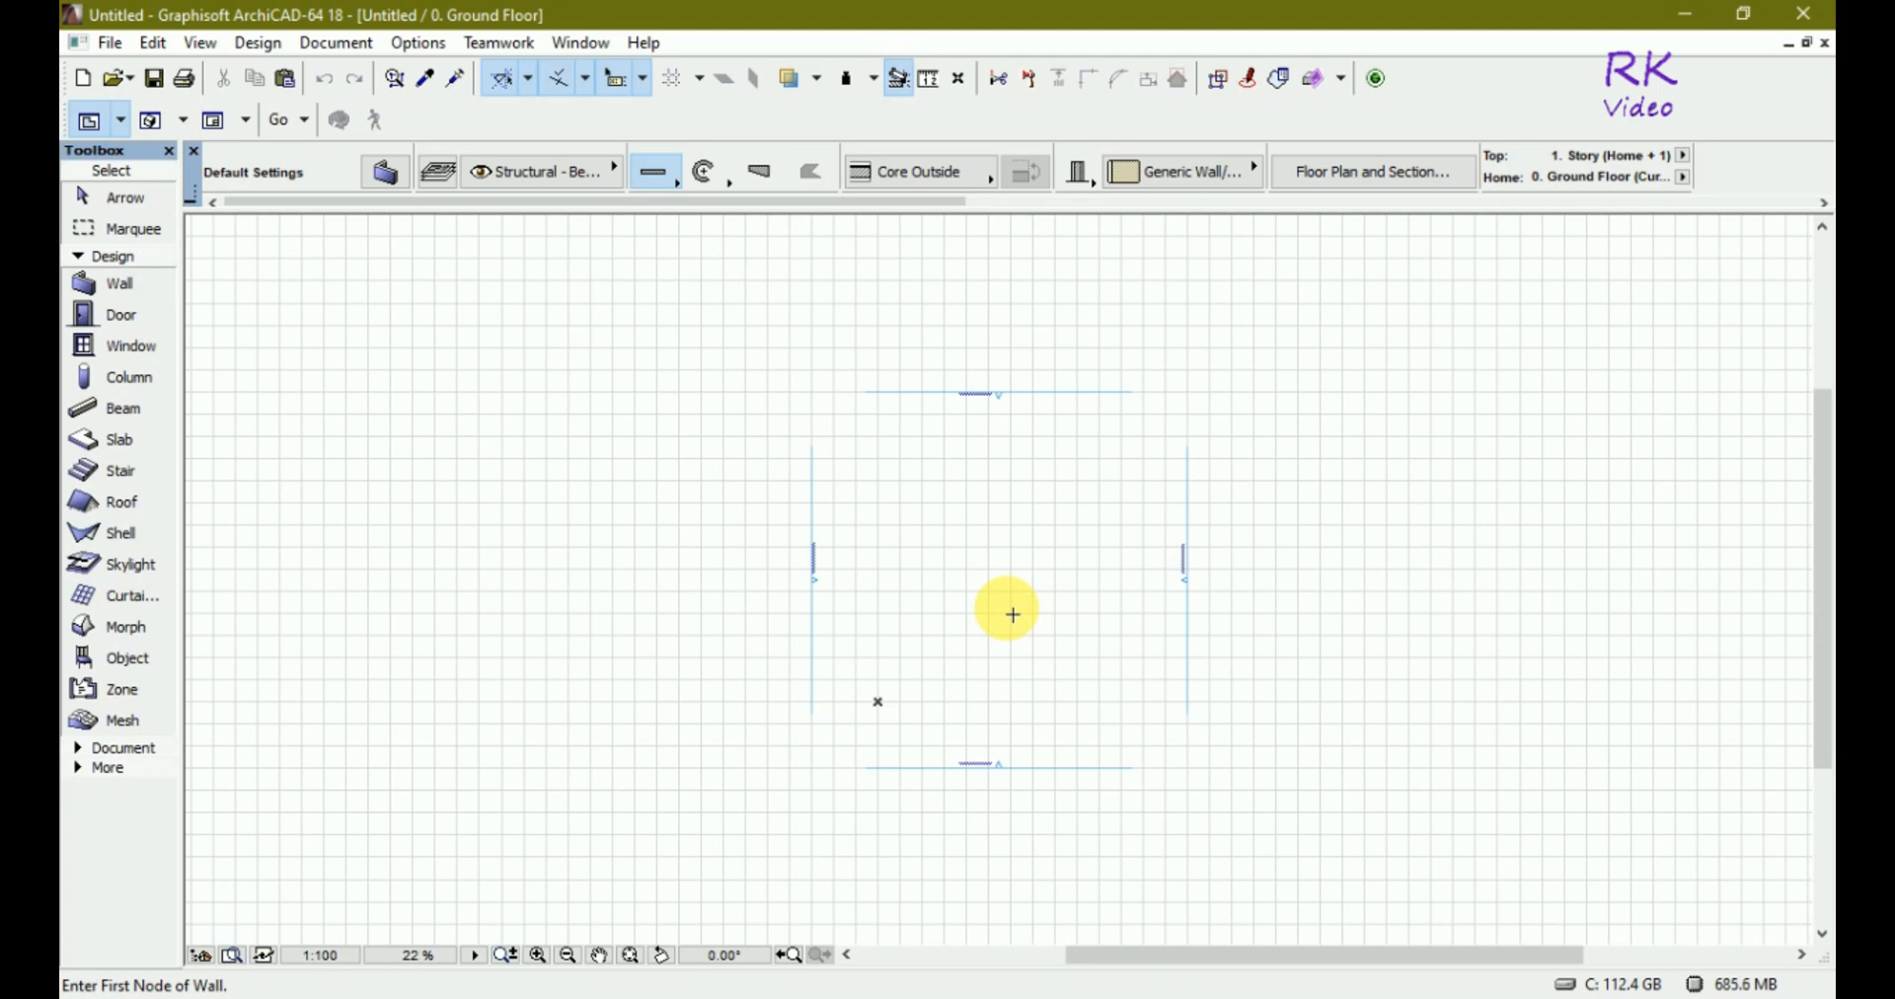
{"action": "key", "text": "Escape"}
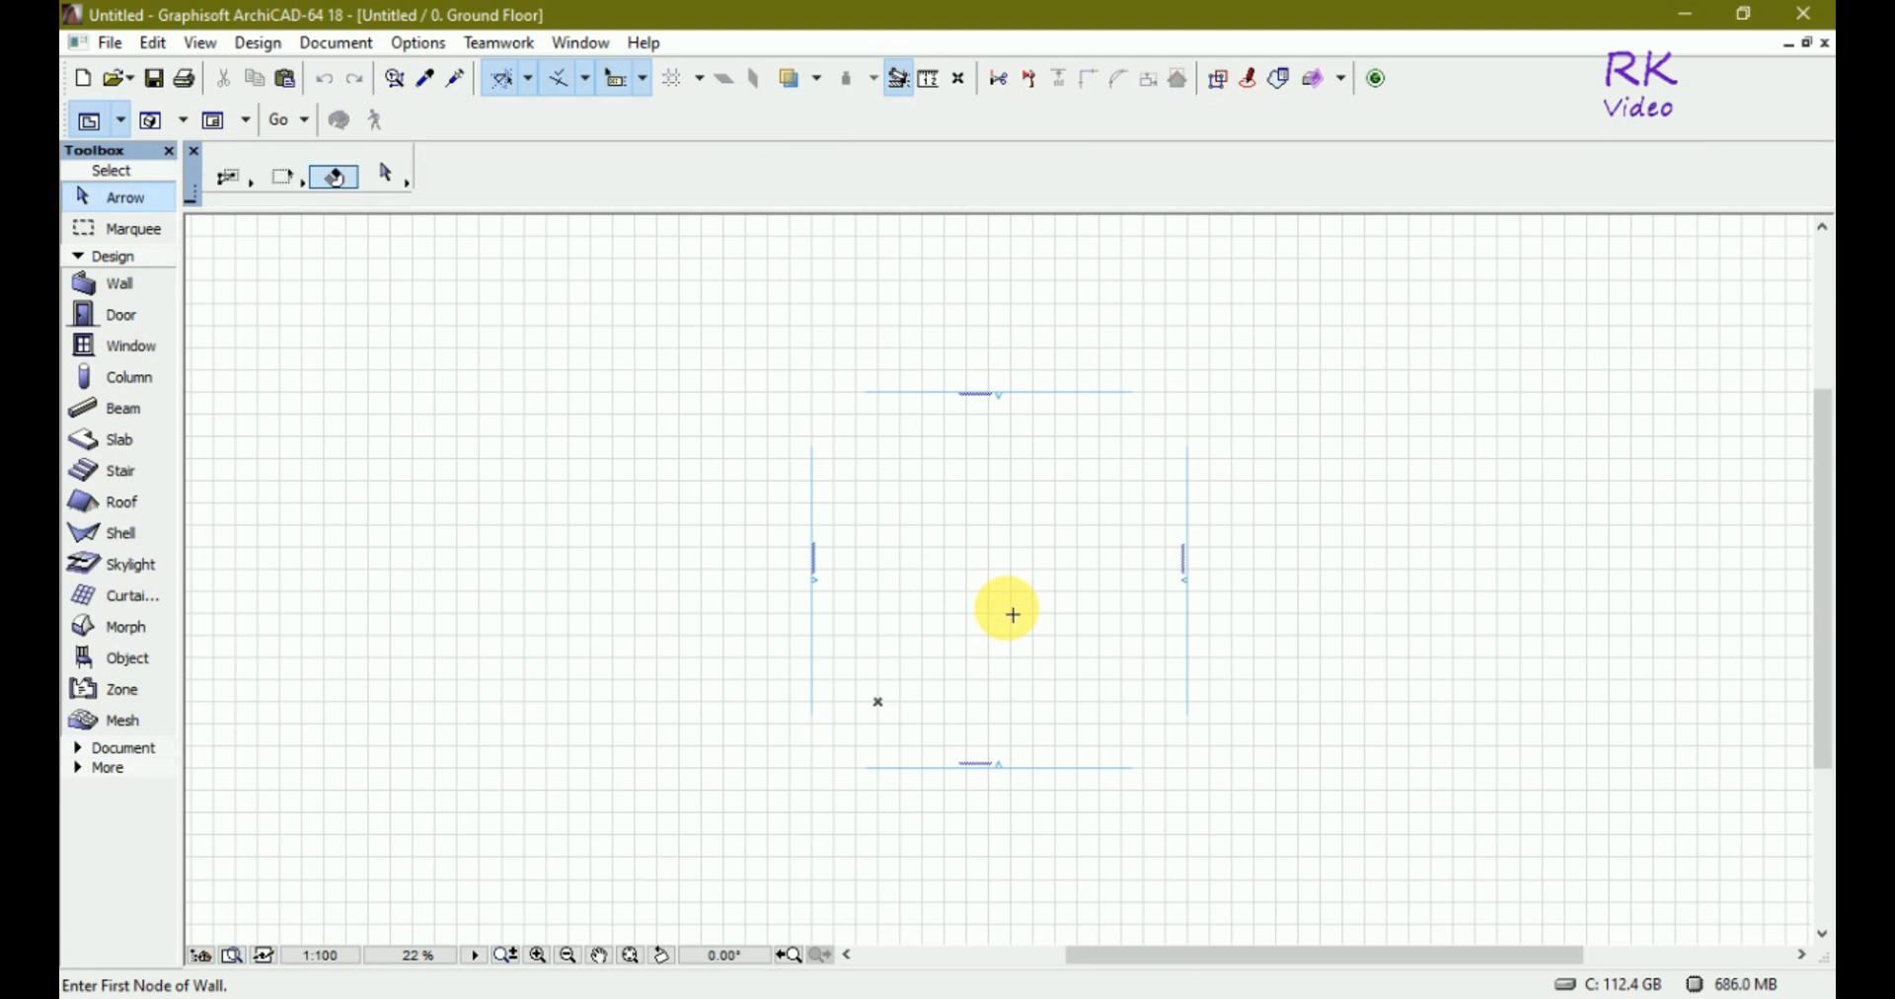
{"action": "scroll", "coordinate": [1174, 673], "scroll_direction": "up", "scroll_amount": 1}
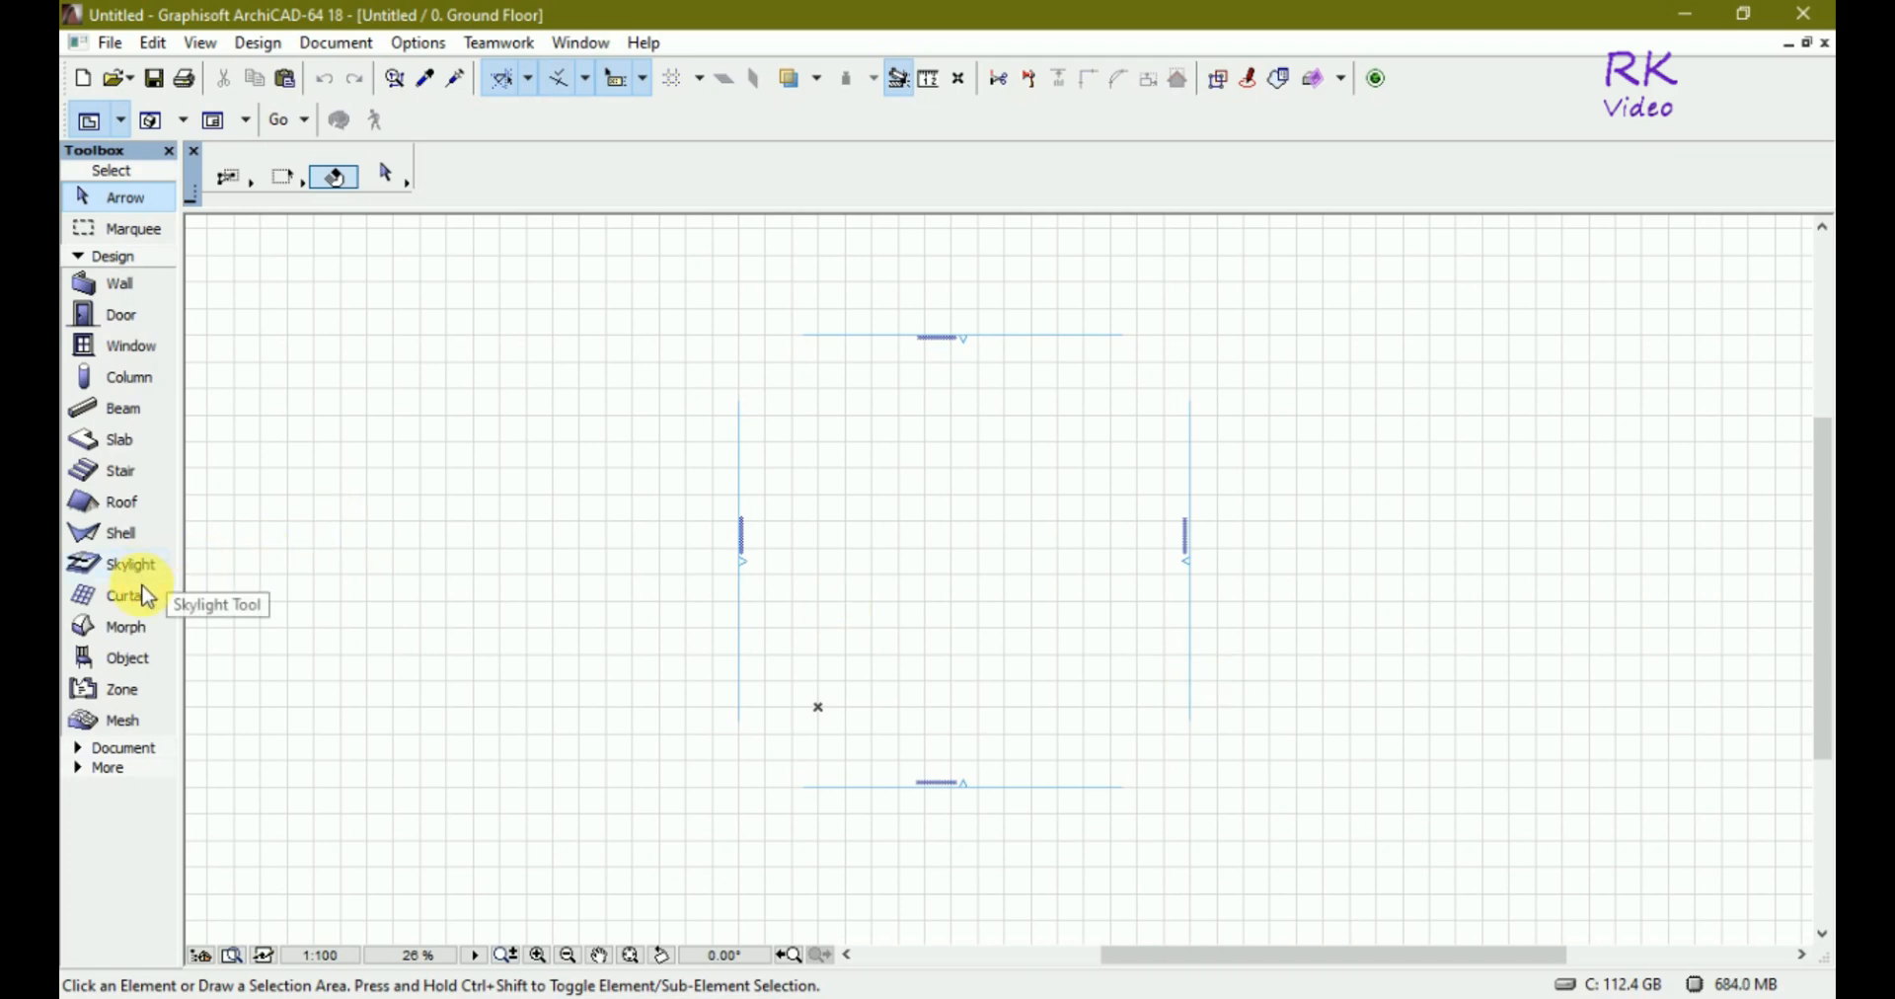
{"action": "left_click", "coordinate": [122, 639]}
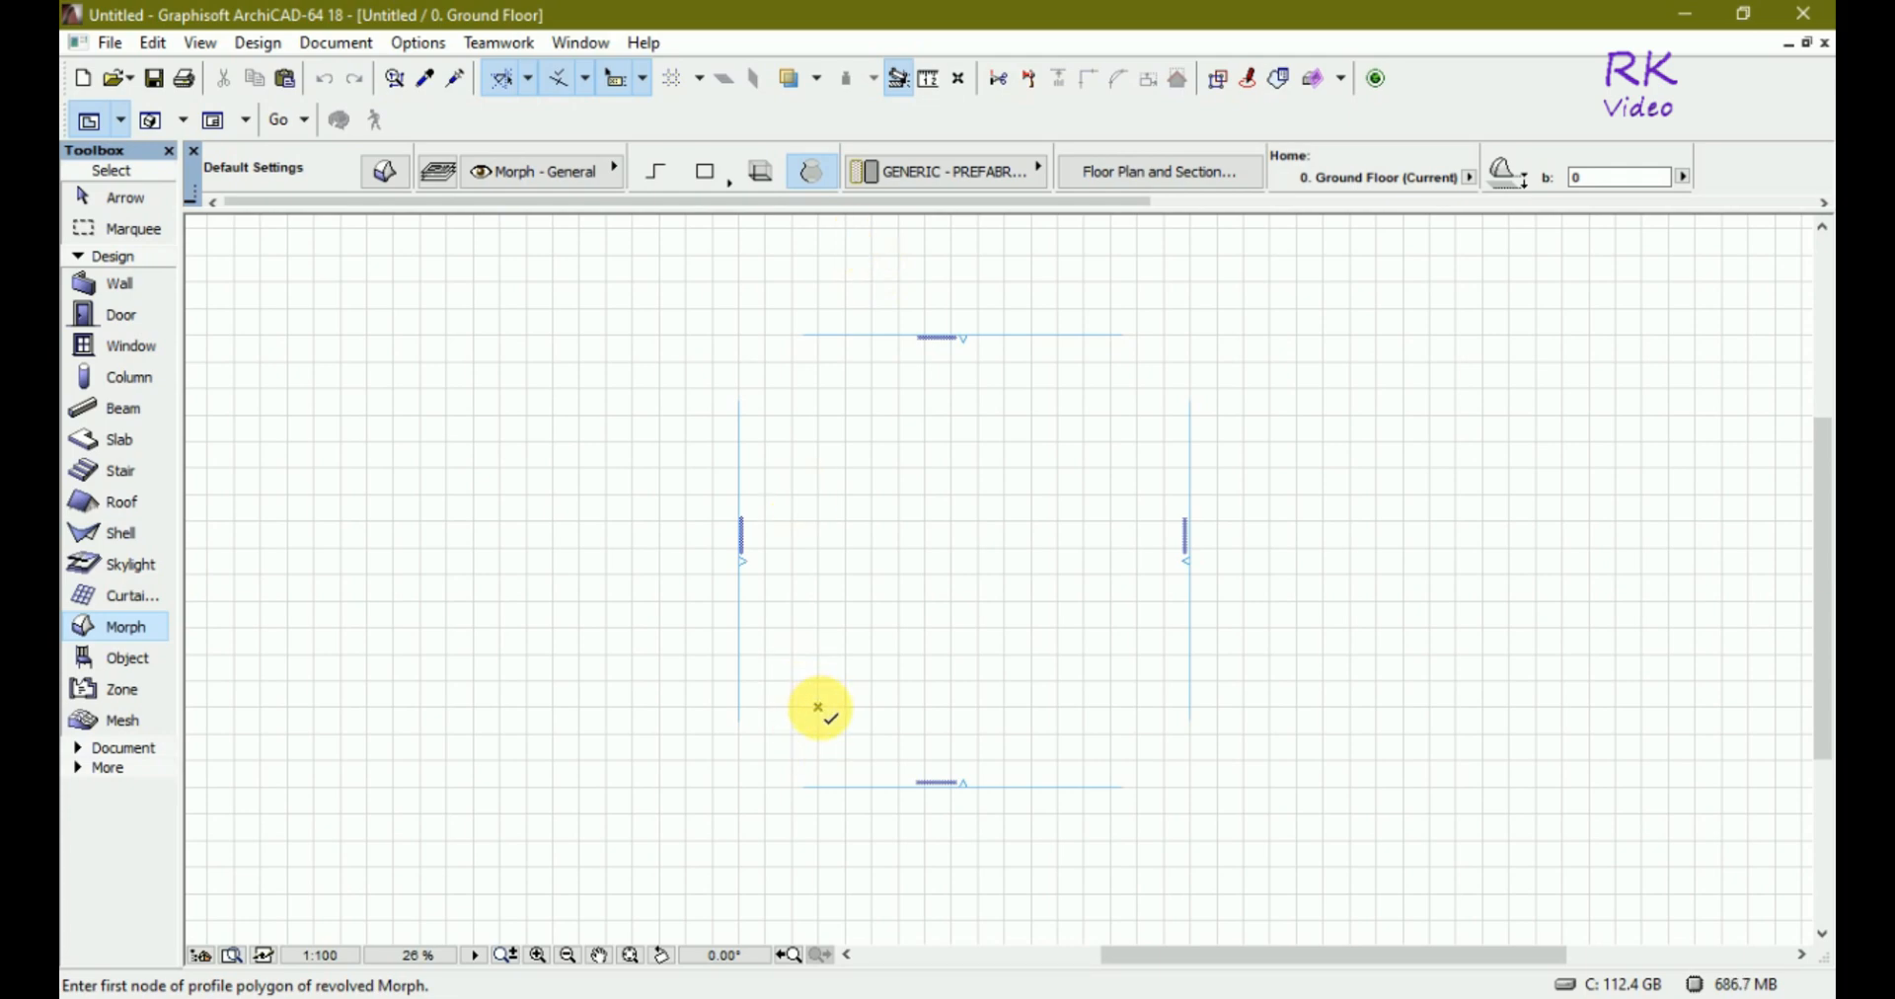
{"action": "left_click", "coordinate": [818, 707]}
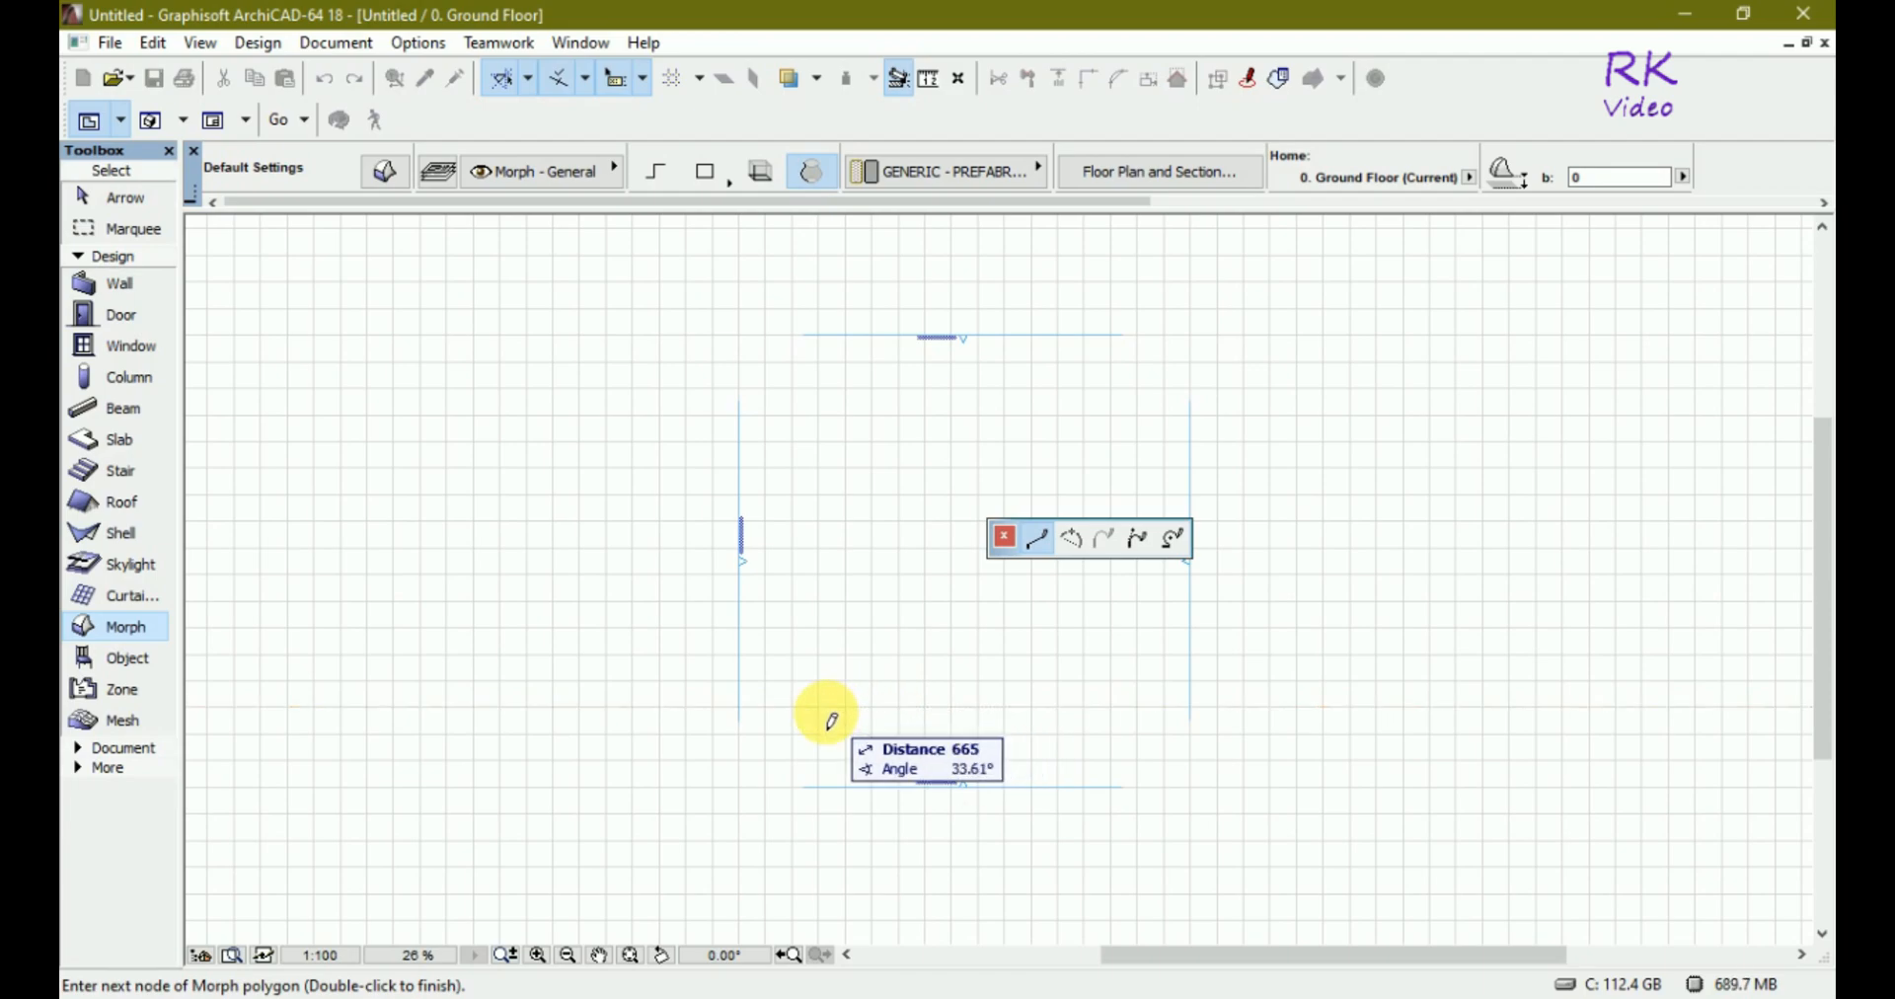
{"action": "scroll", "coordinate": [831, 720], "scroll_direction": "up", "scroll_amount": 5}
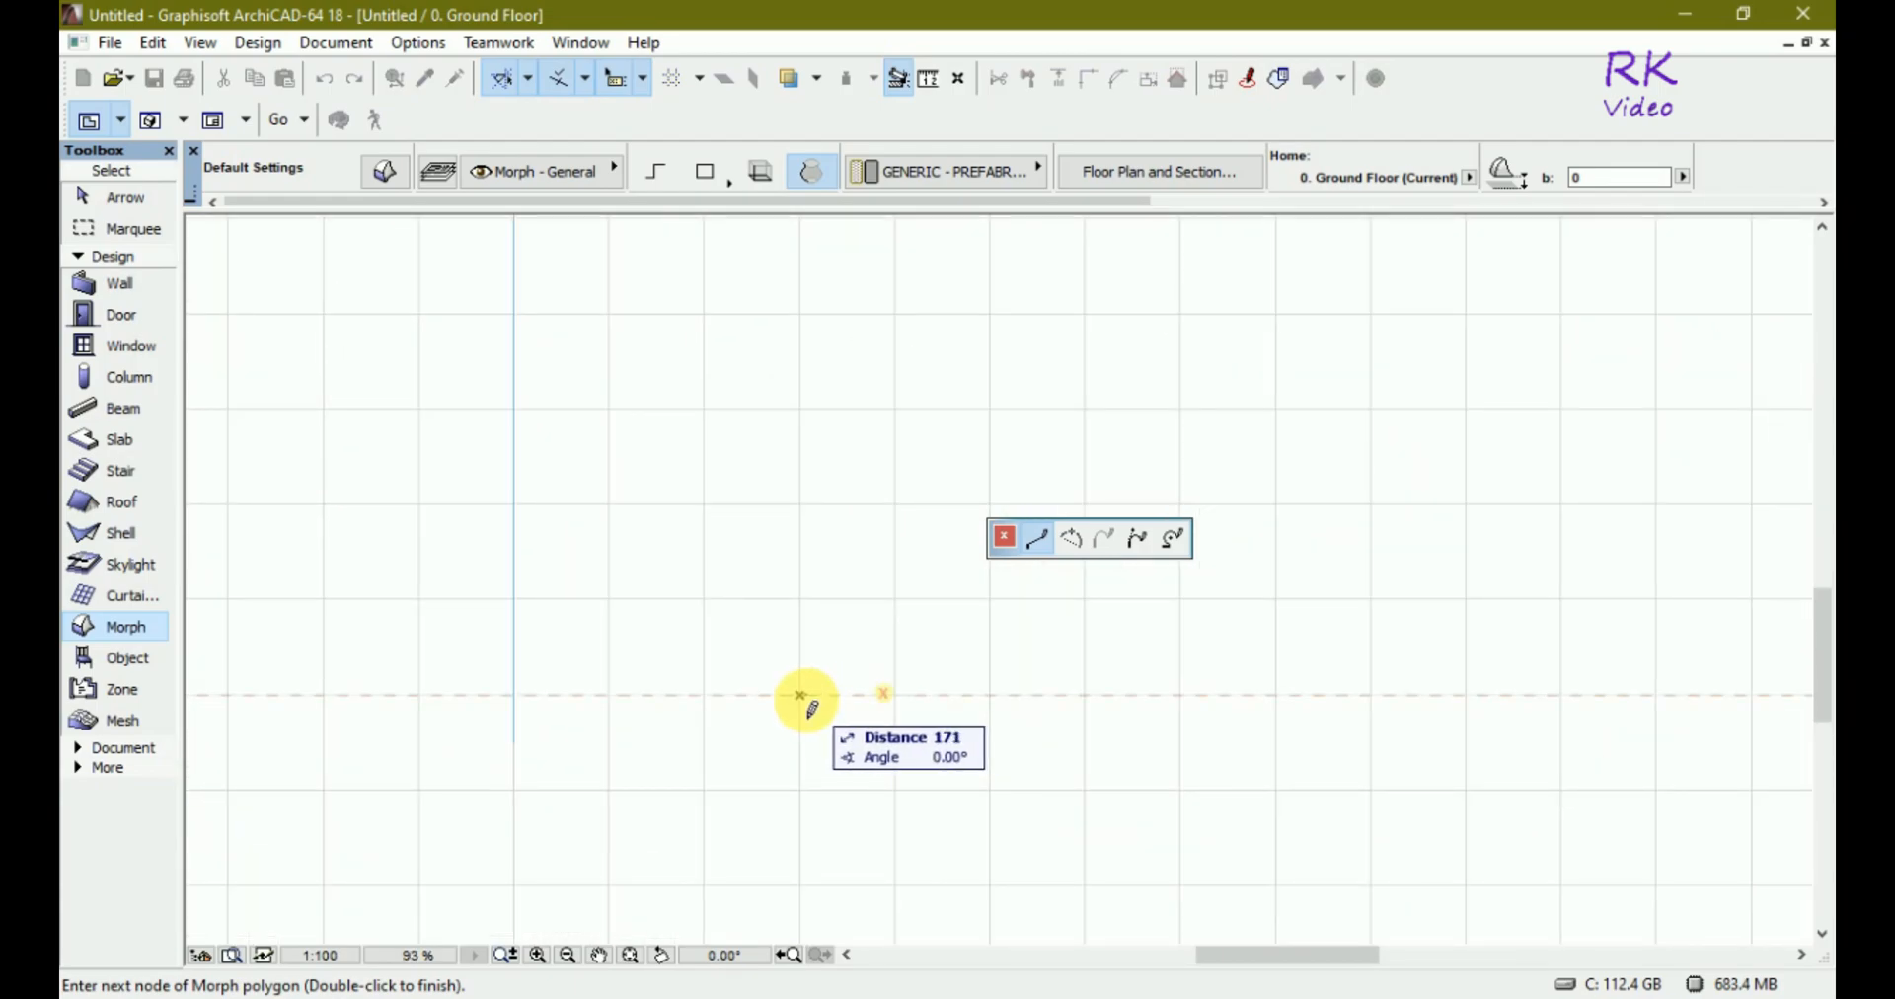
{"action": "scroll", "coordinate": [810, 703], "scroll_direction": "up", "scroll_amount": 4}
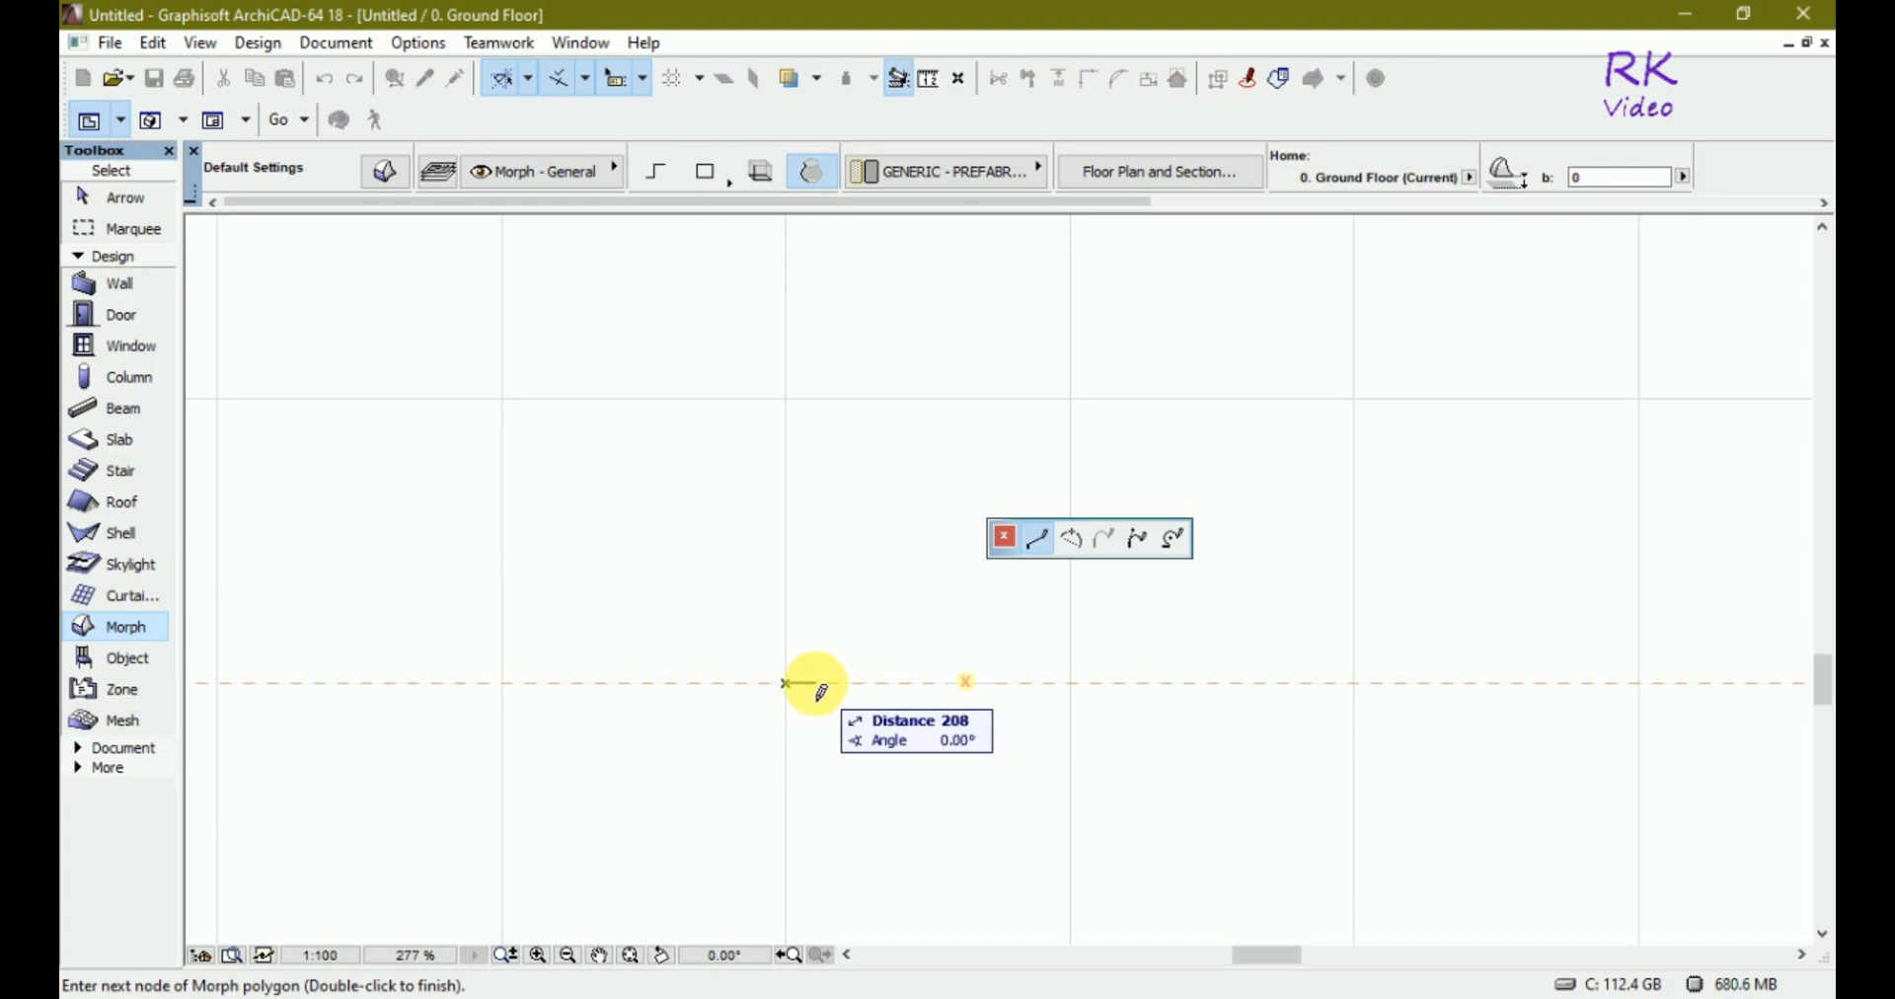
{"action": "left_click", "coordinate": [815, 683]}
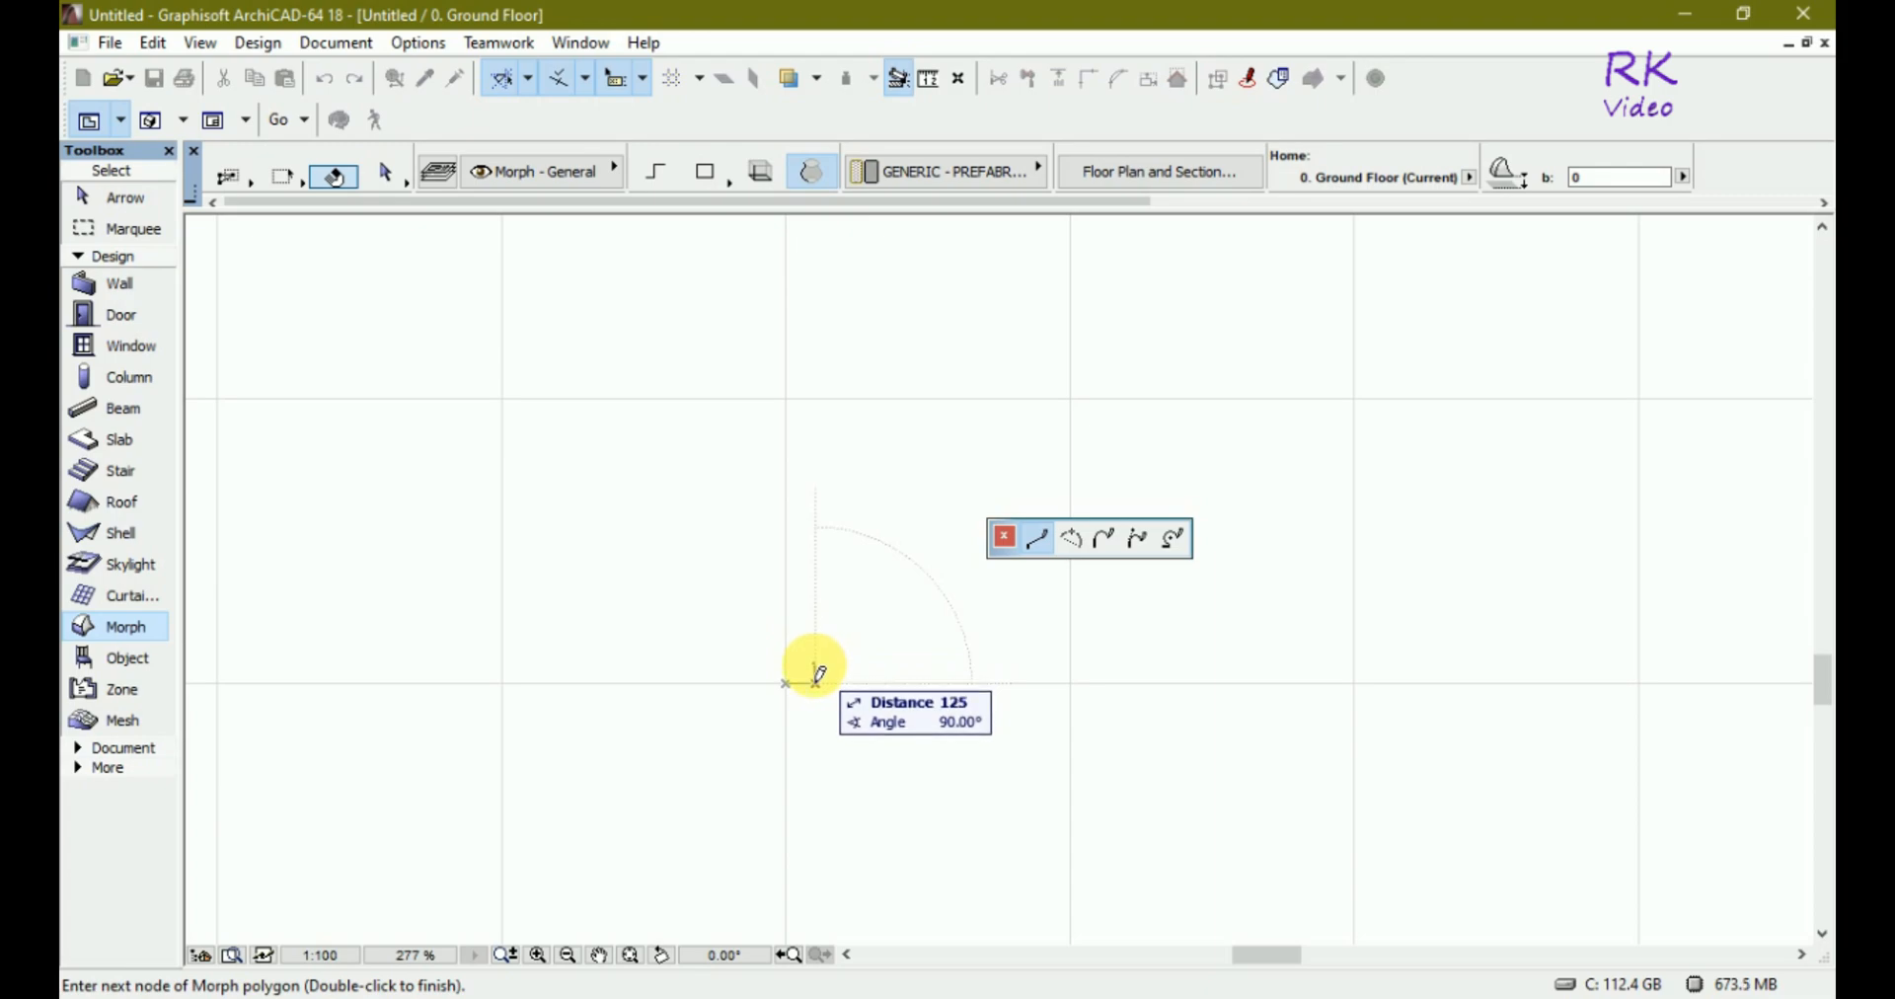
{"action": "left_click", "coordinate": [816, 673]}
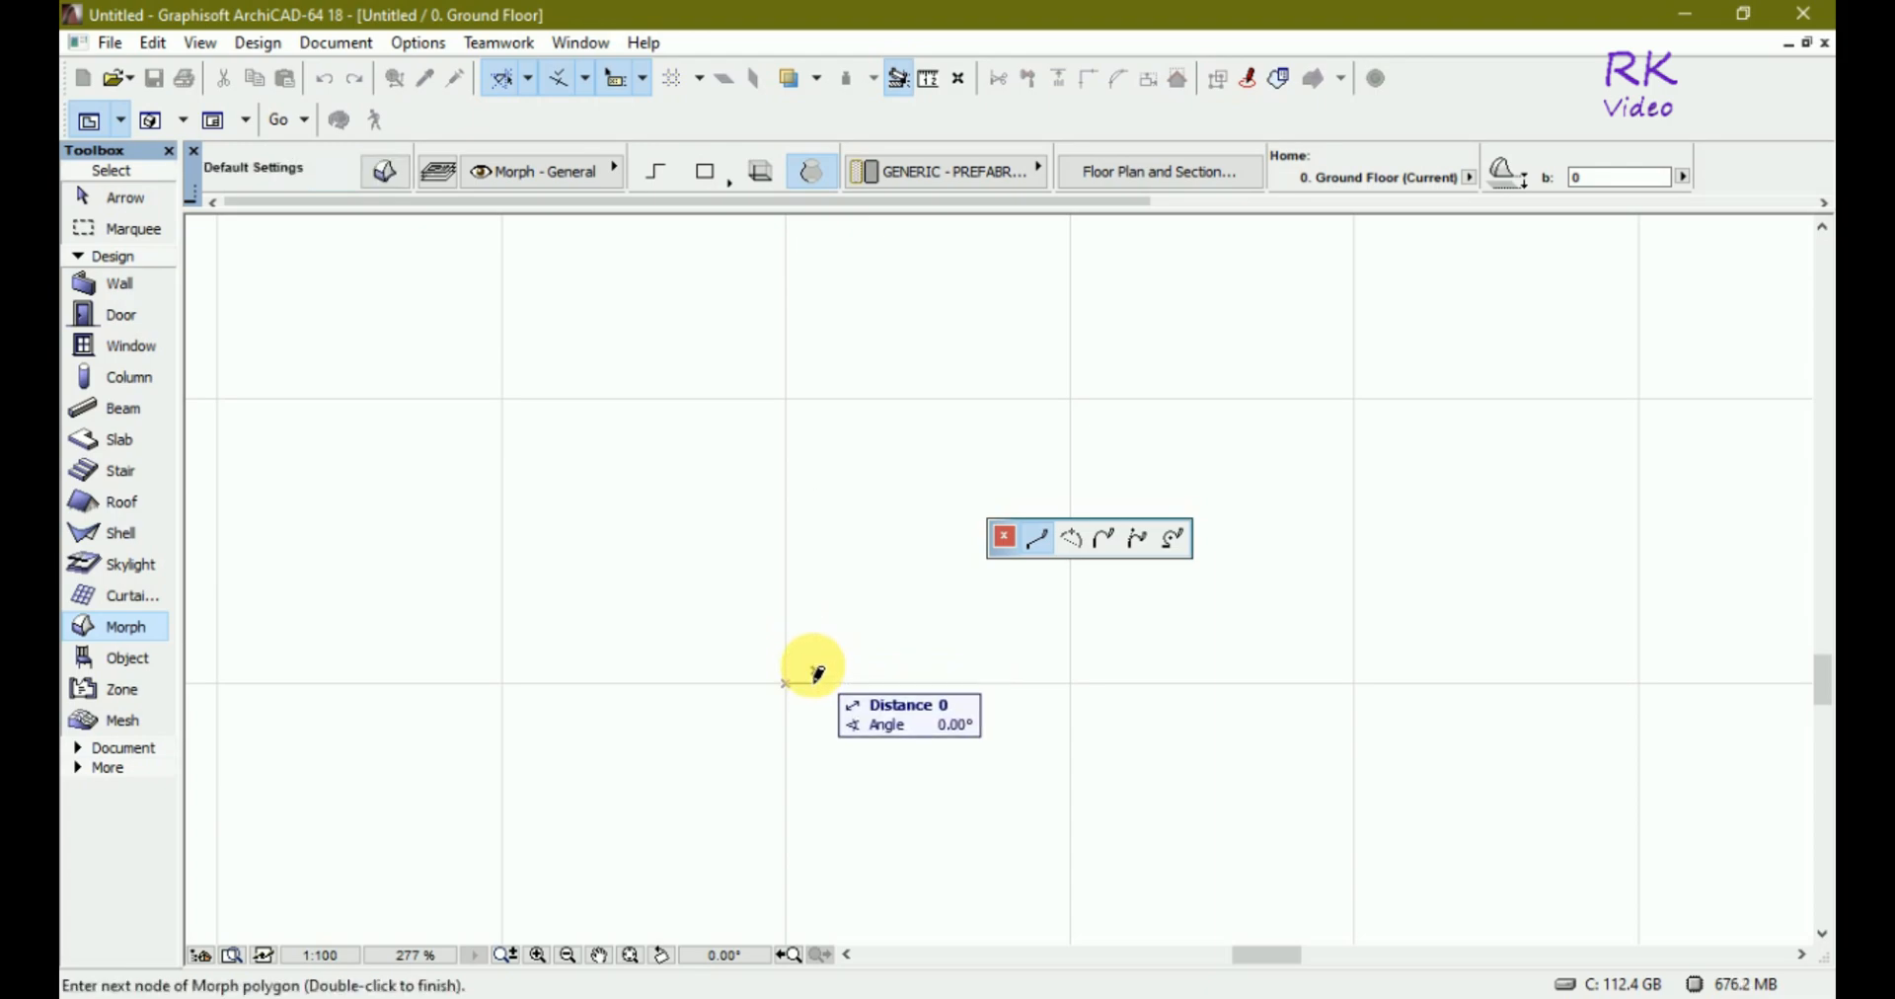
{"action": "left_click", "coordinate": [1072, 538]}
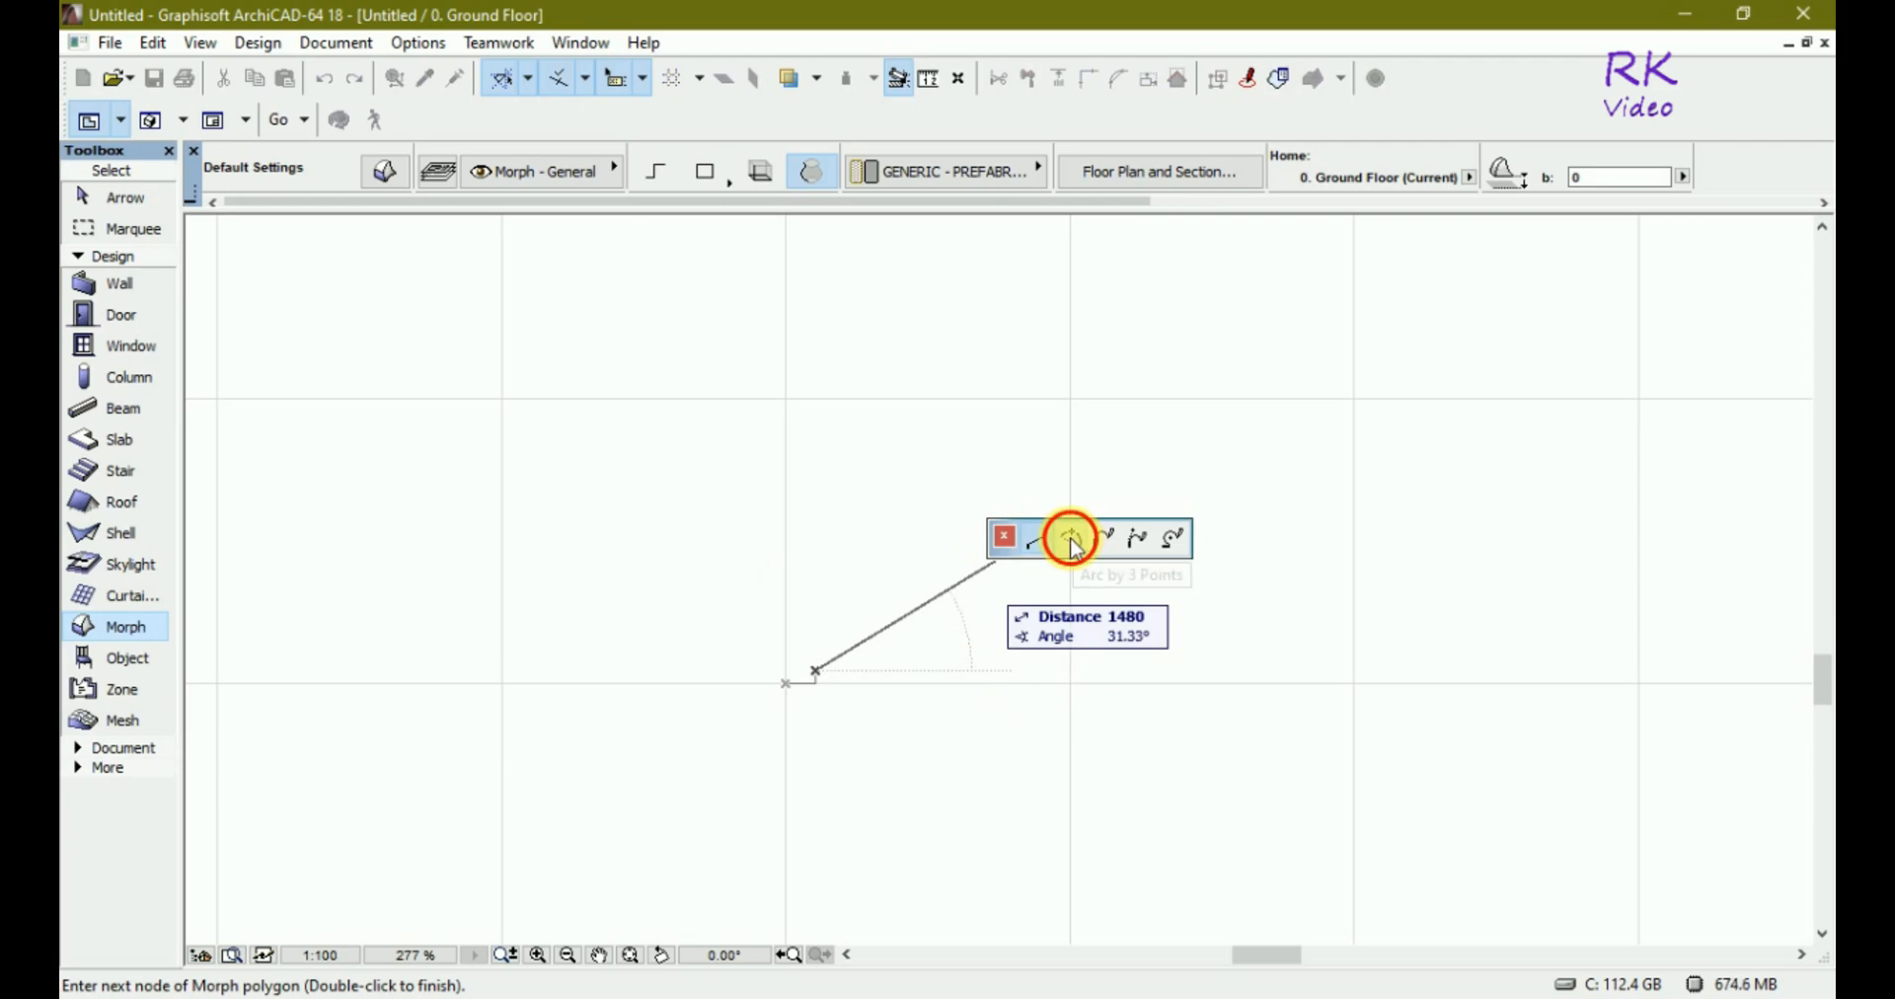
{"action": "scroll", "coordinate": [792, 674], "scroll_direction": "up", "scroll_amount": 5}
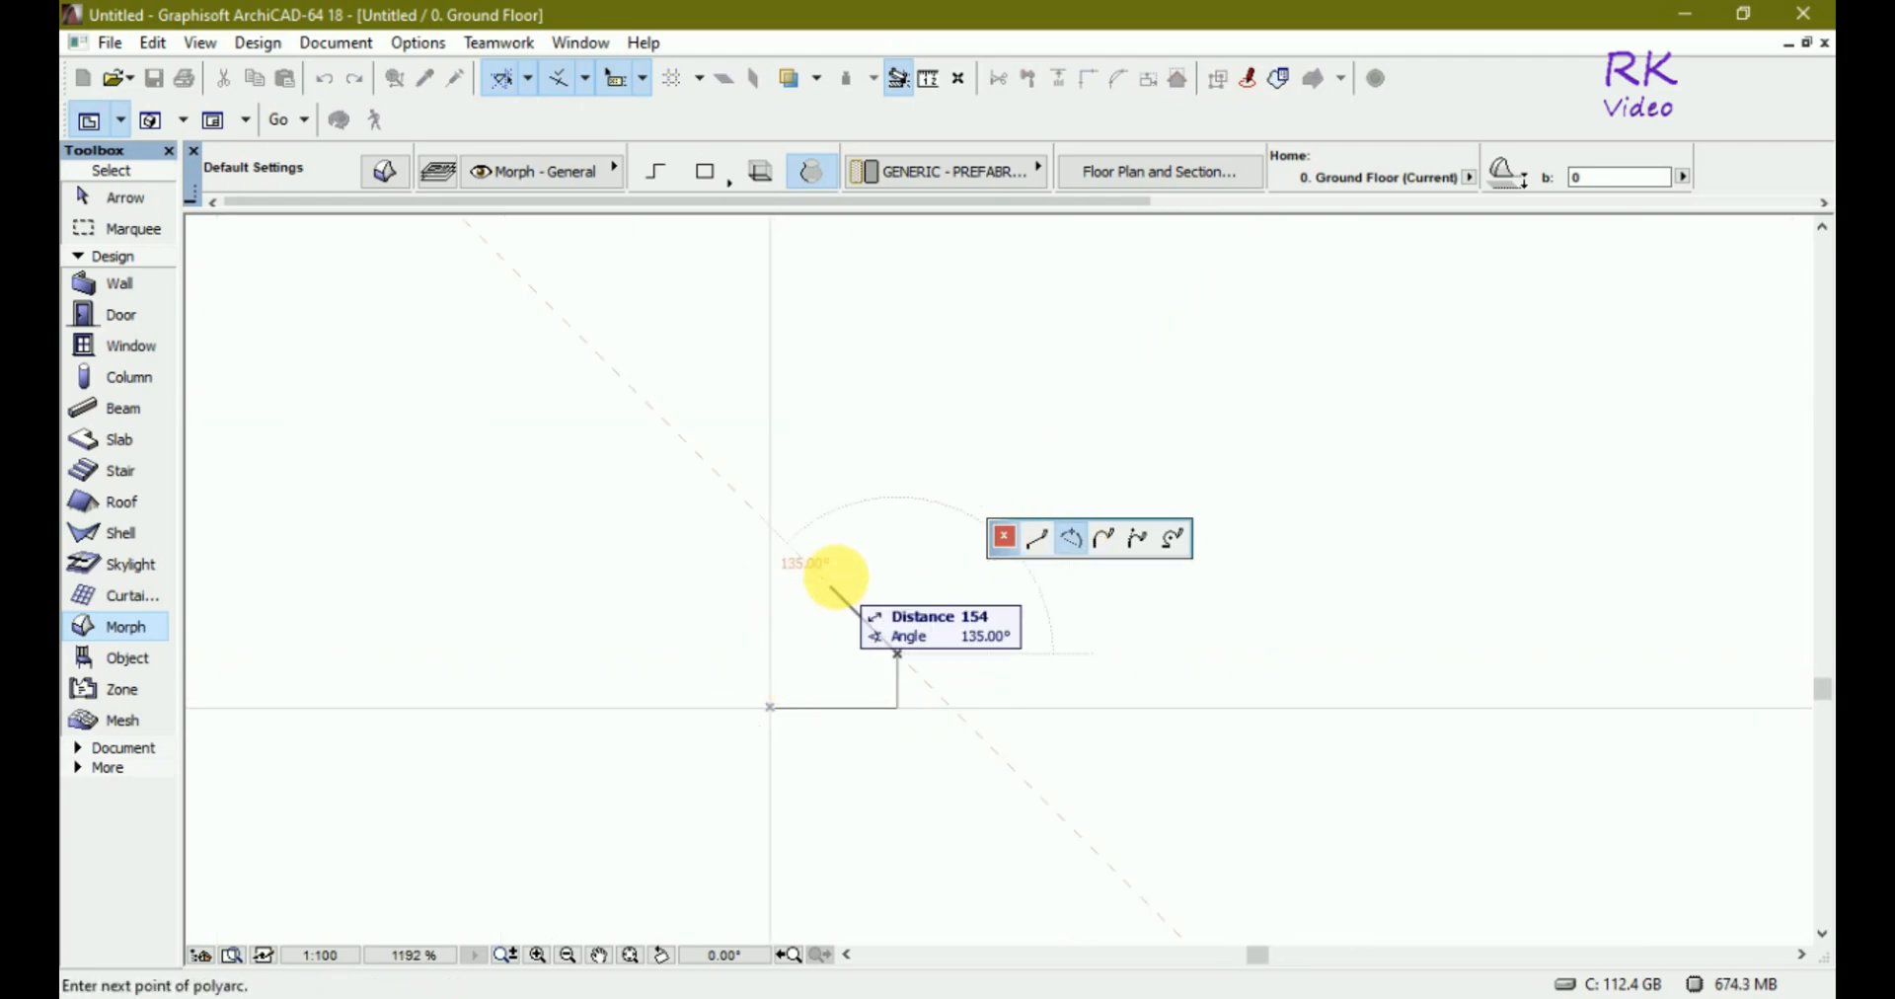
{"action": "left_click", "coordinate": [799, 557]}
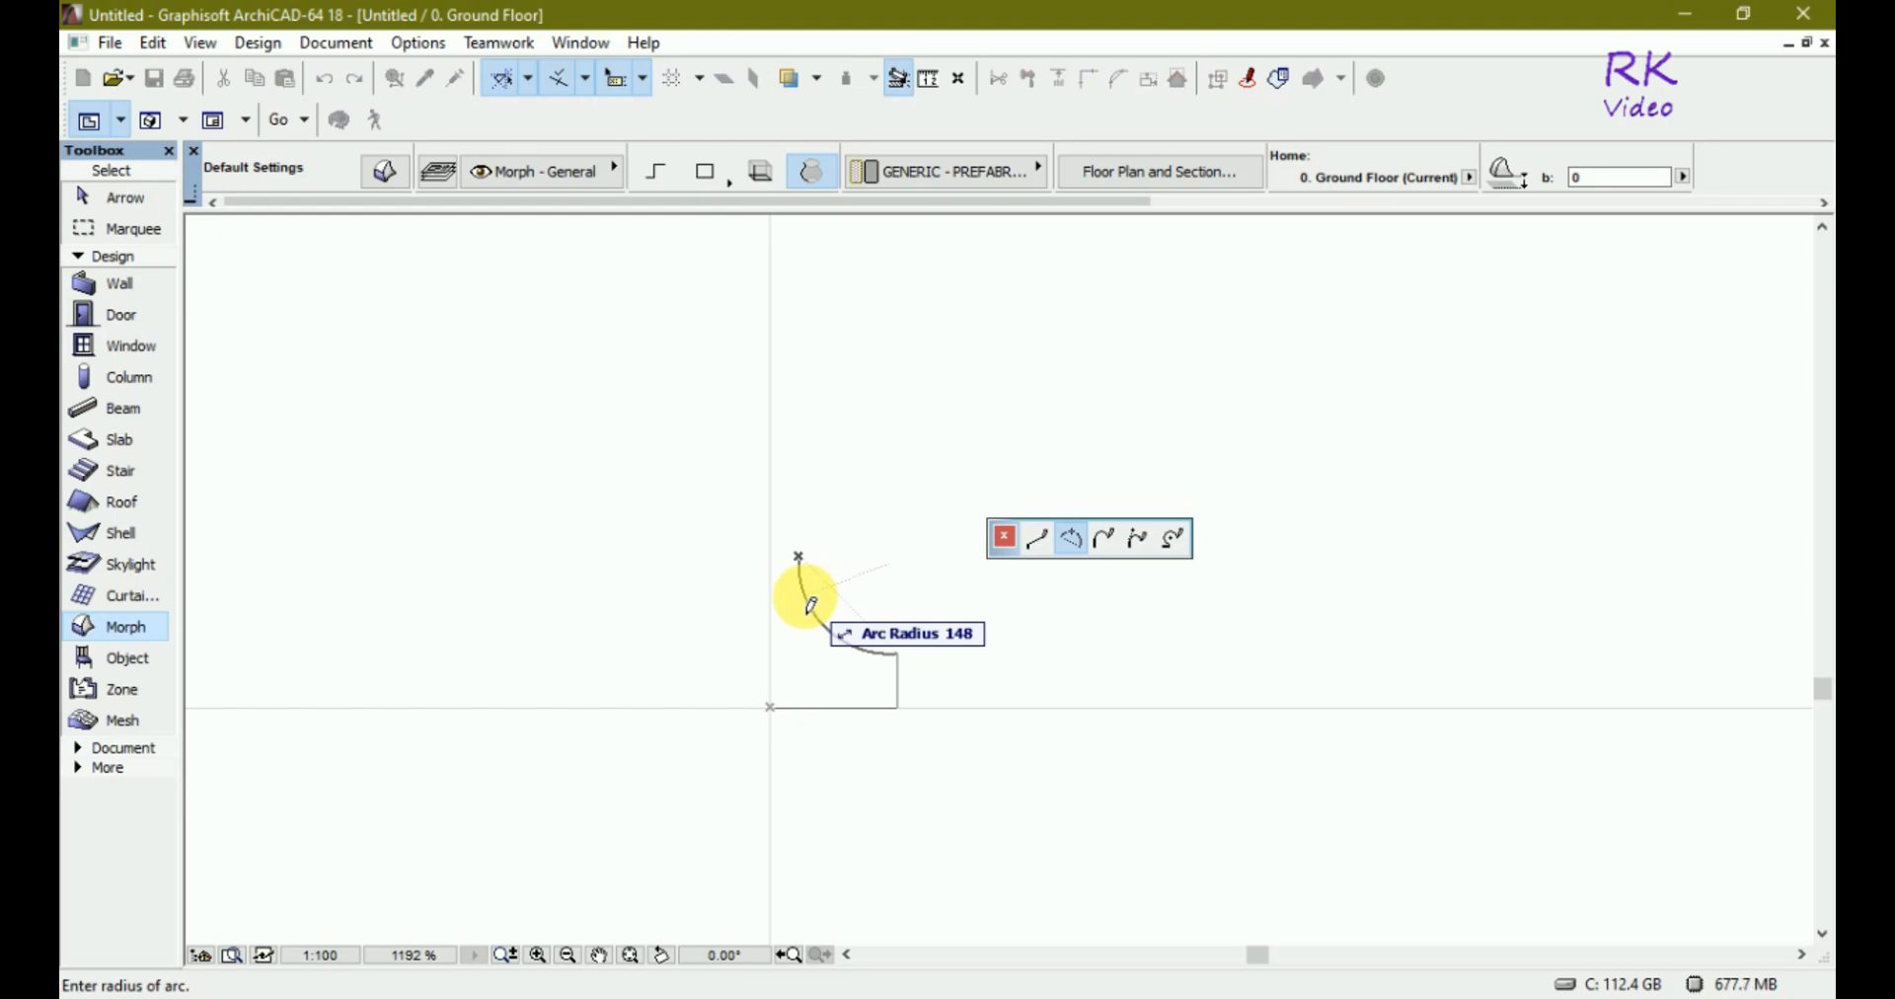
{"action": "left_click", "coordinate": [809, 603]}
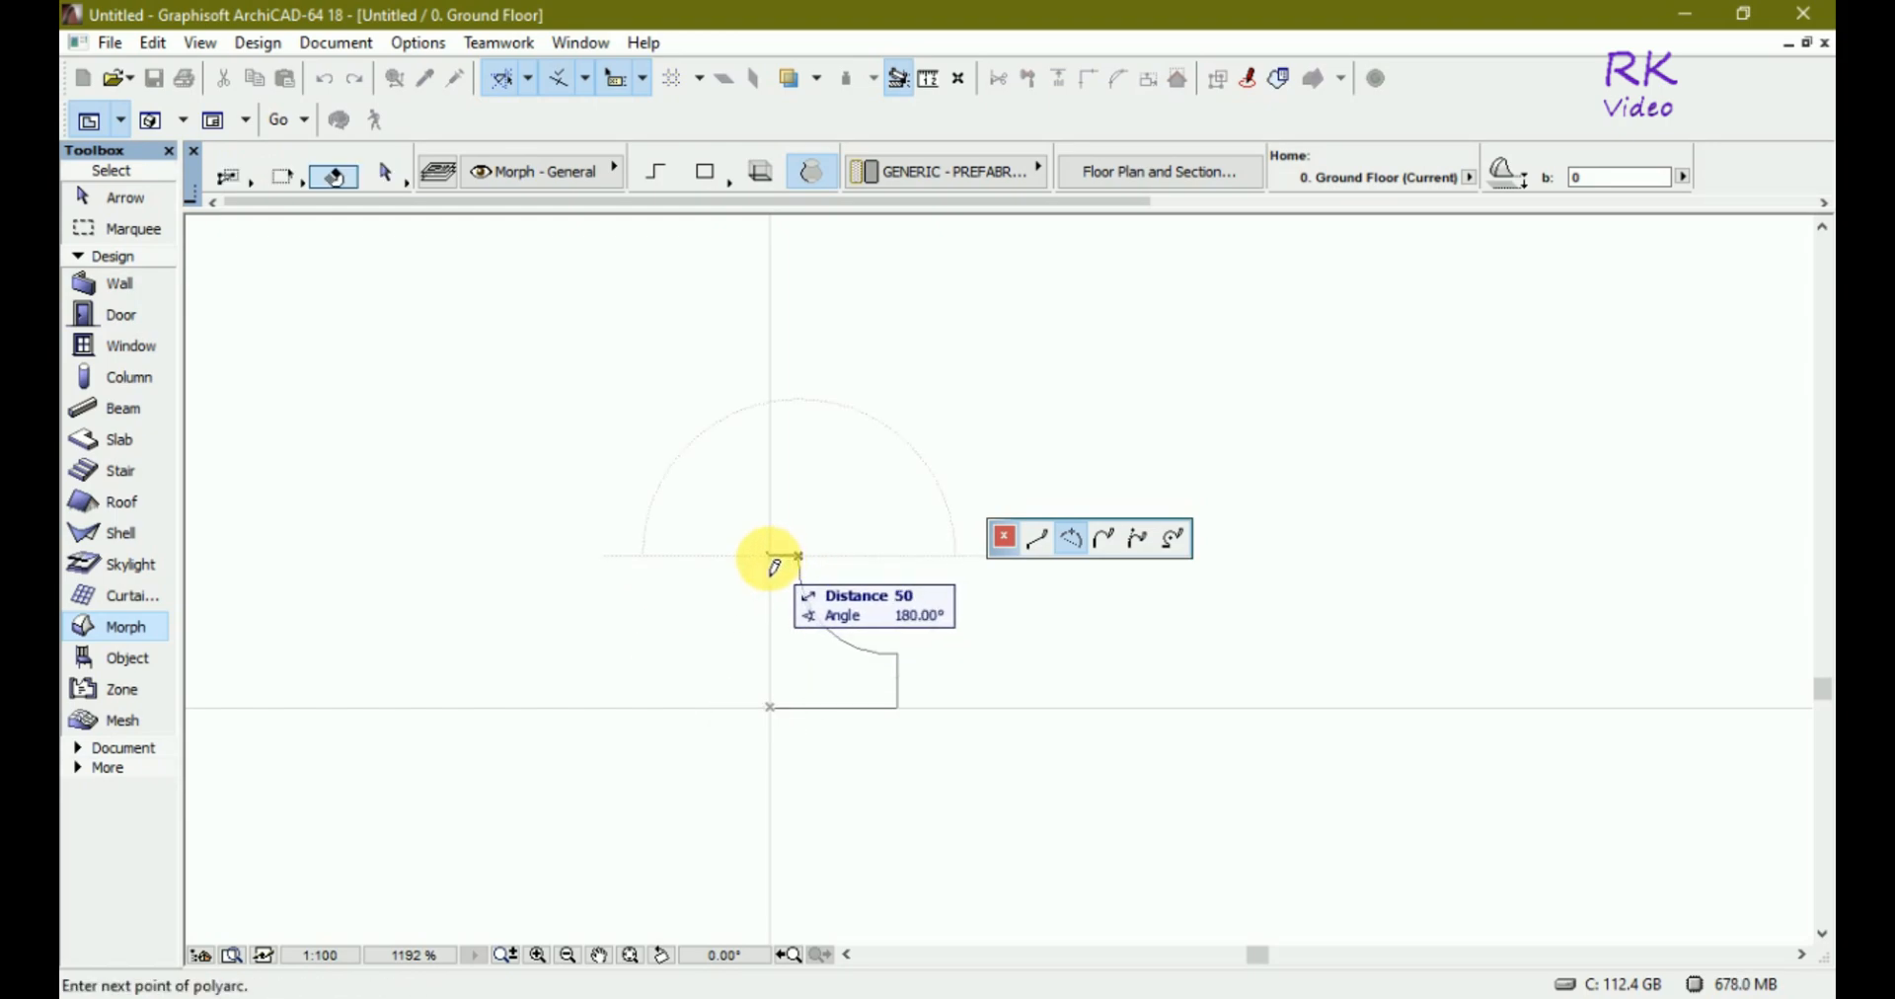
{"action": "left_click", "coordinate": [770, 556]}
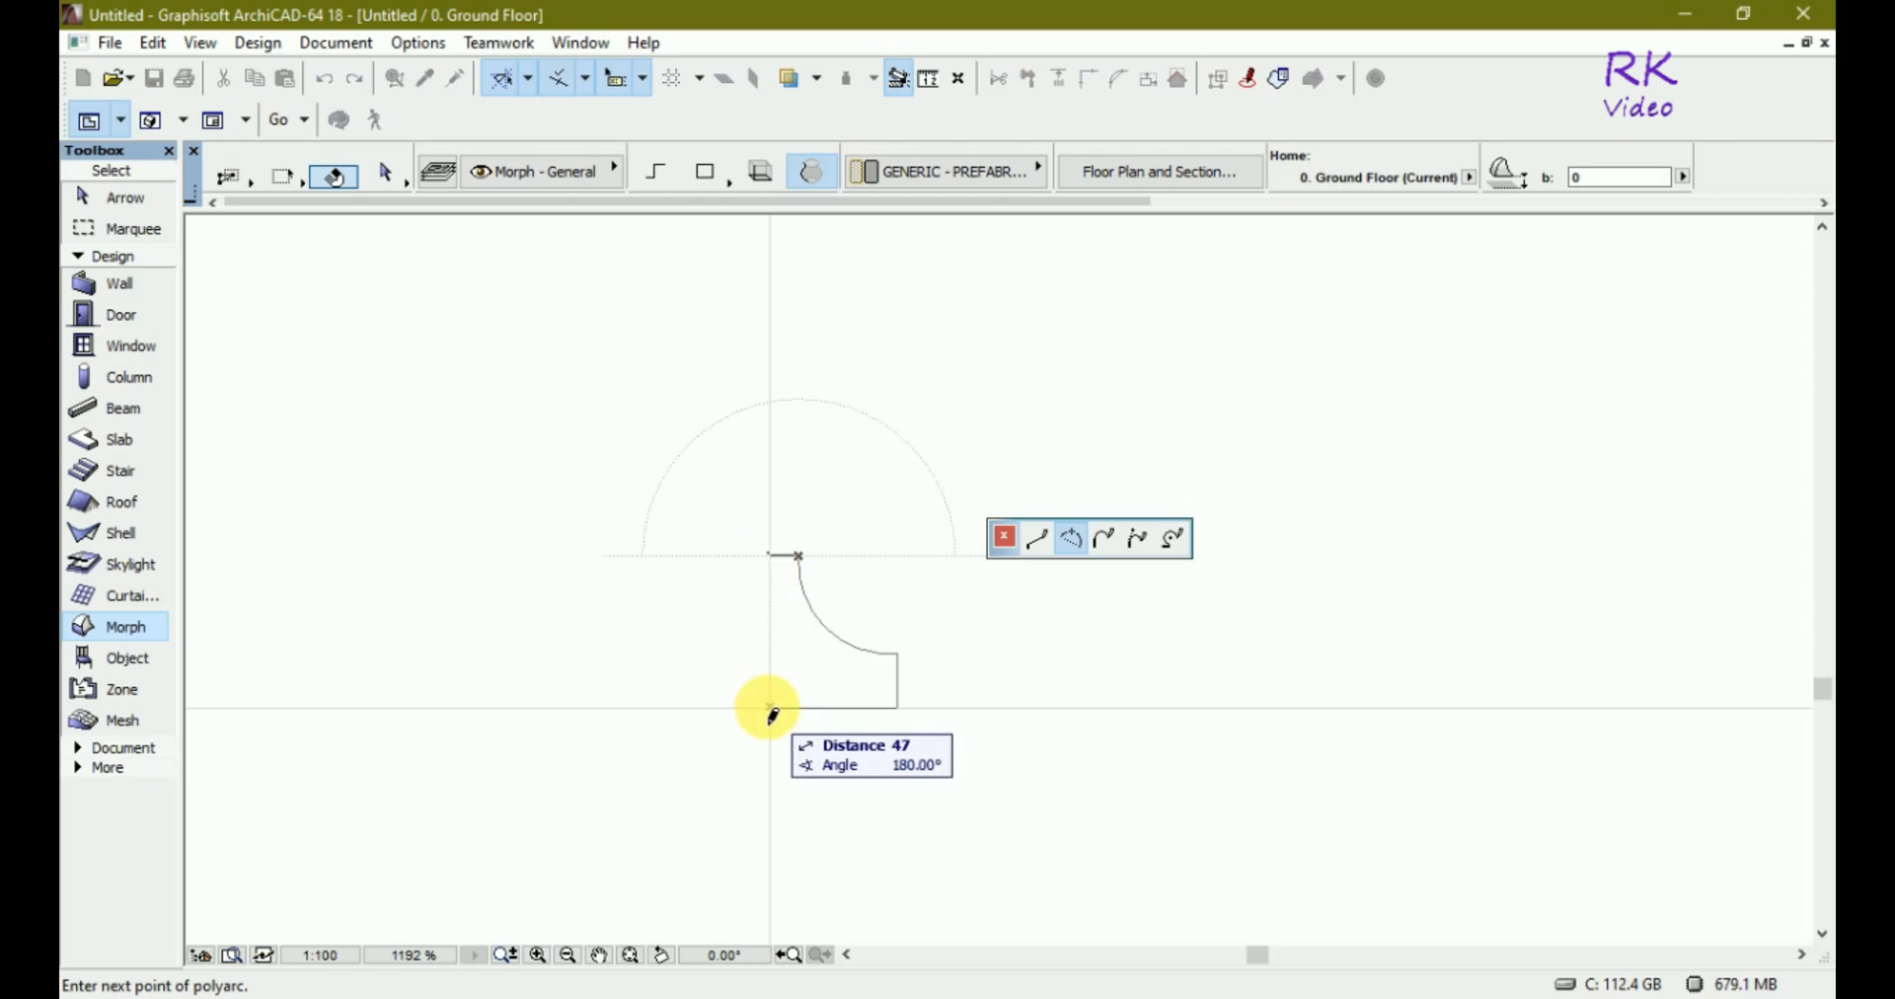
{"action": "left_click", "coordinate": [771, 708]}
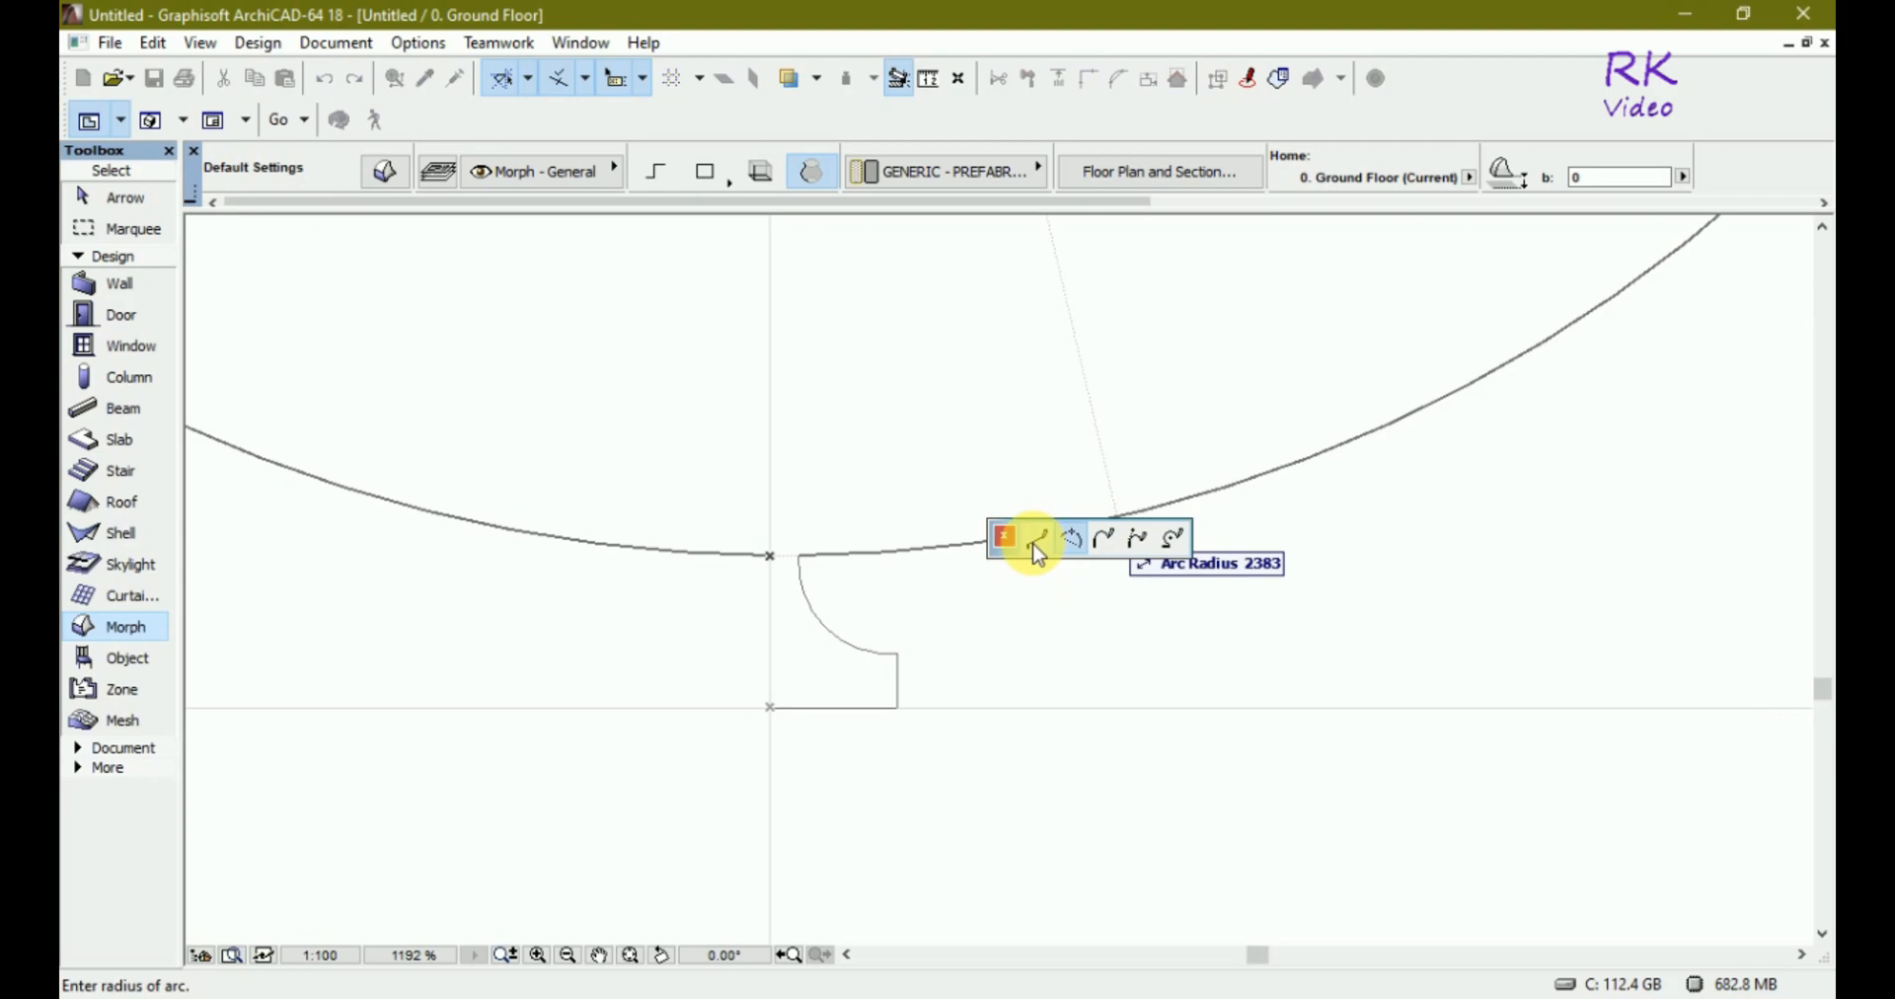
{"action": "left_click", "coordinate": [1035, 542]}
{"action": "left_click", "coordinate": [770, 556]}
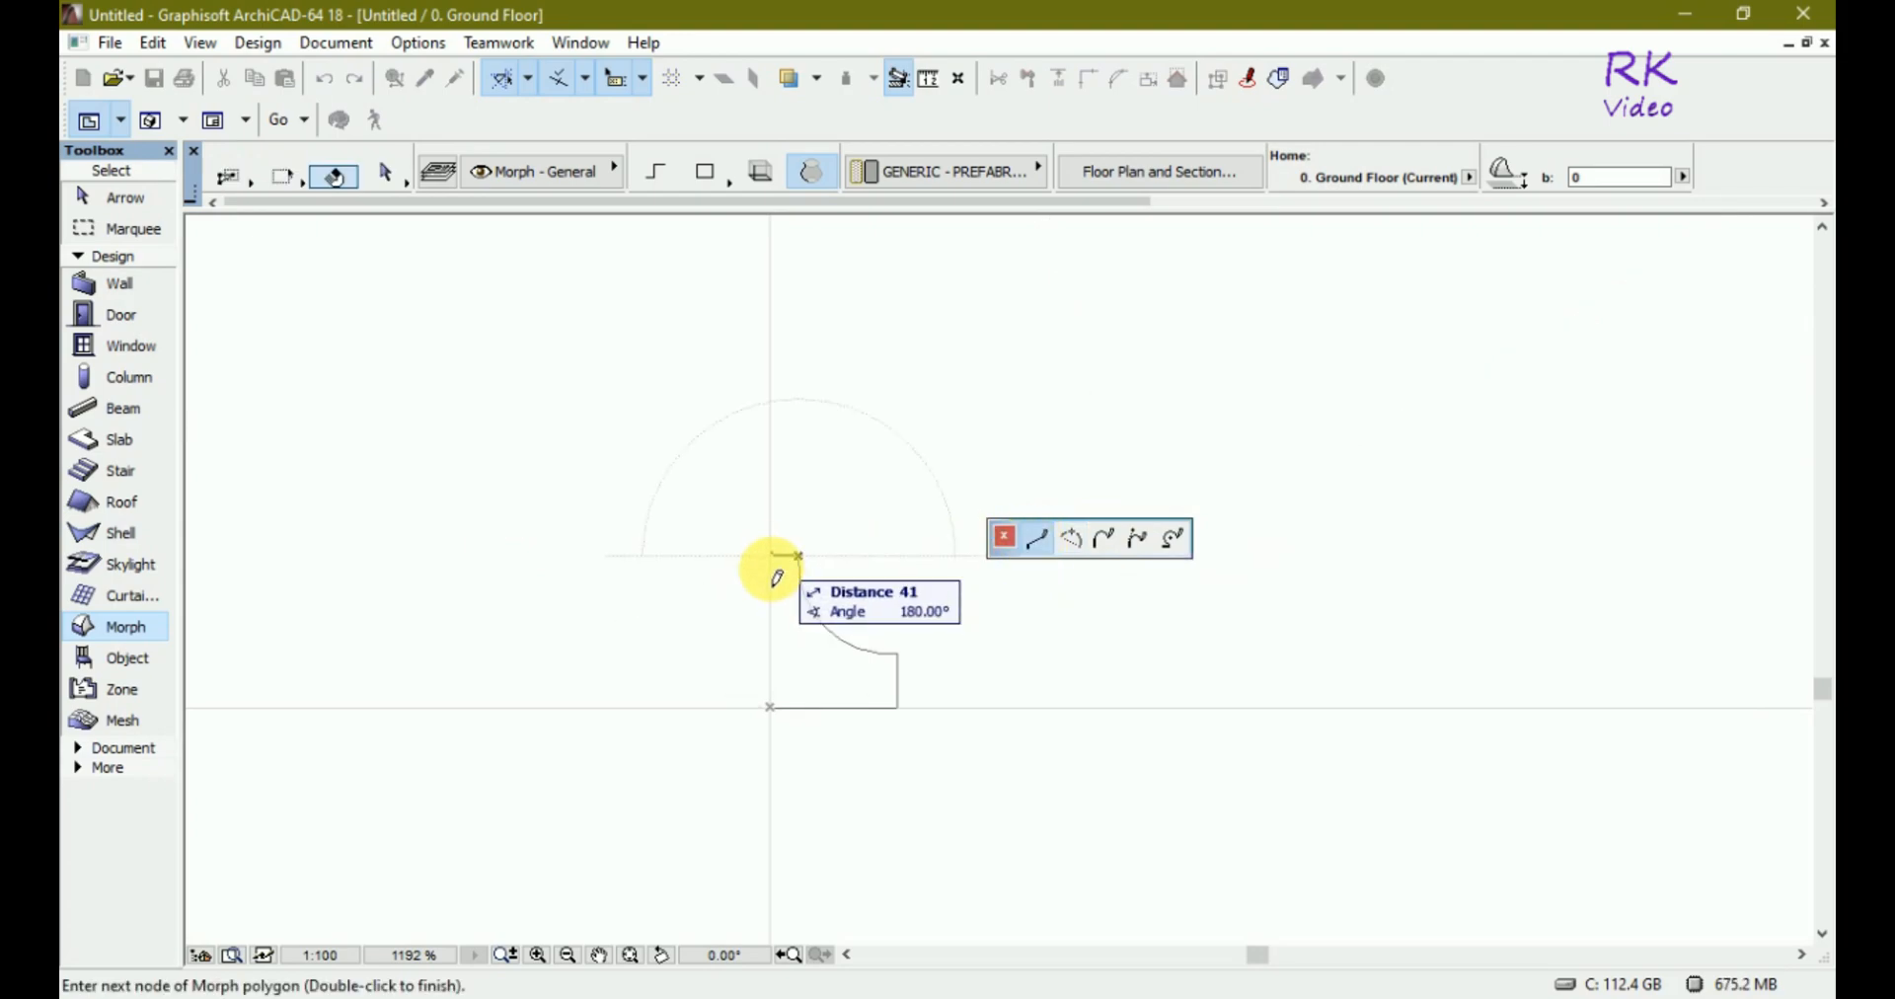
{"action": "left_click", "coordinate": [772, 708]}
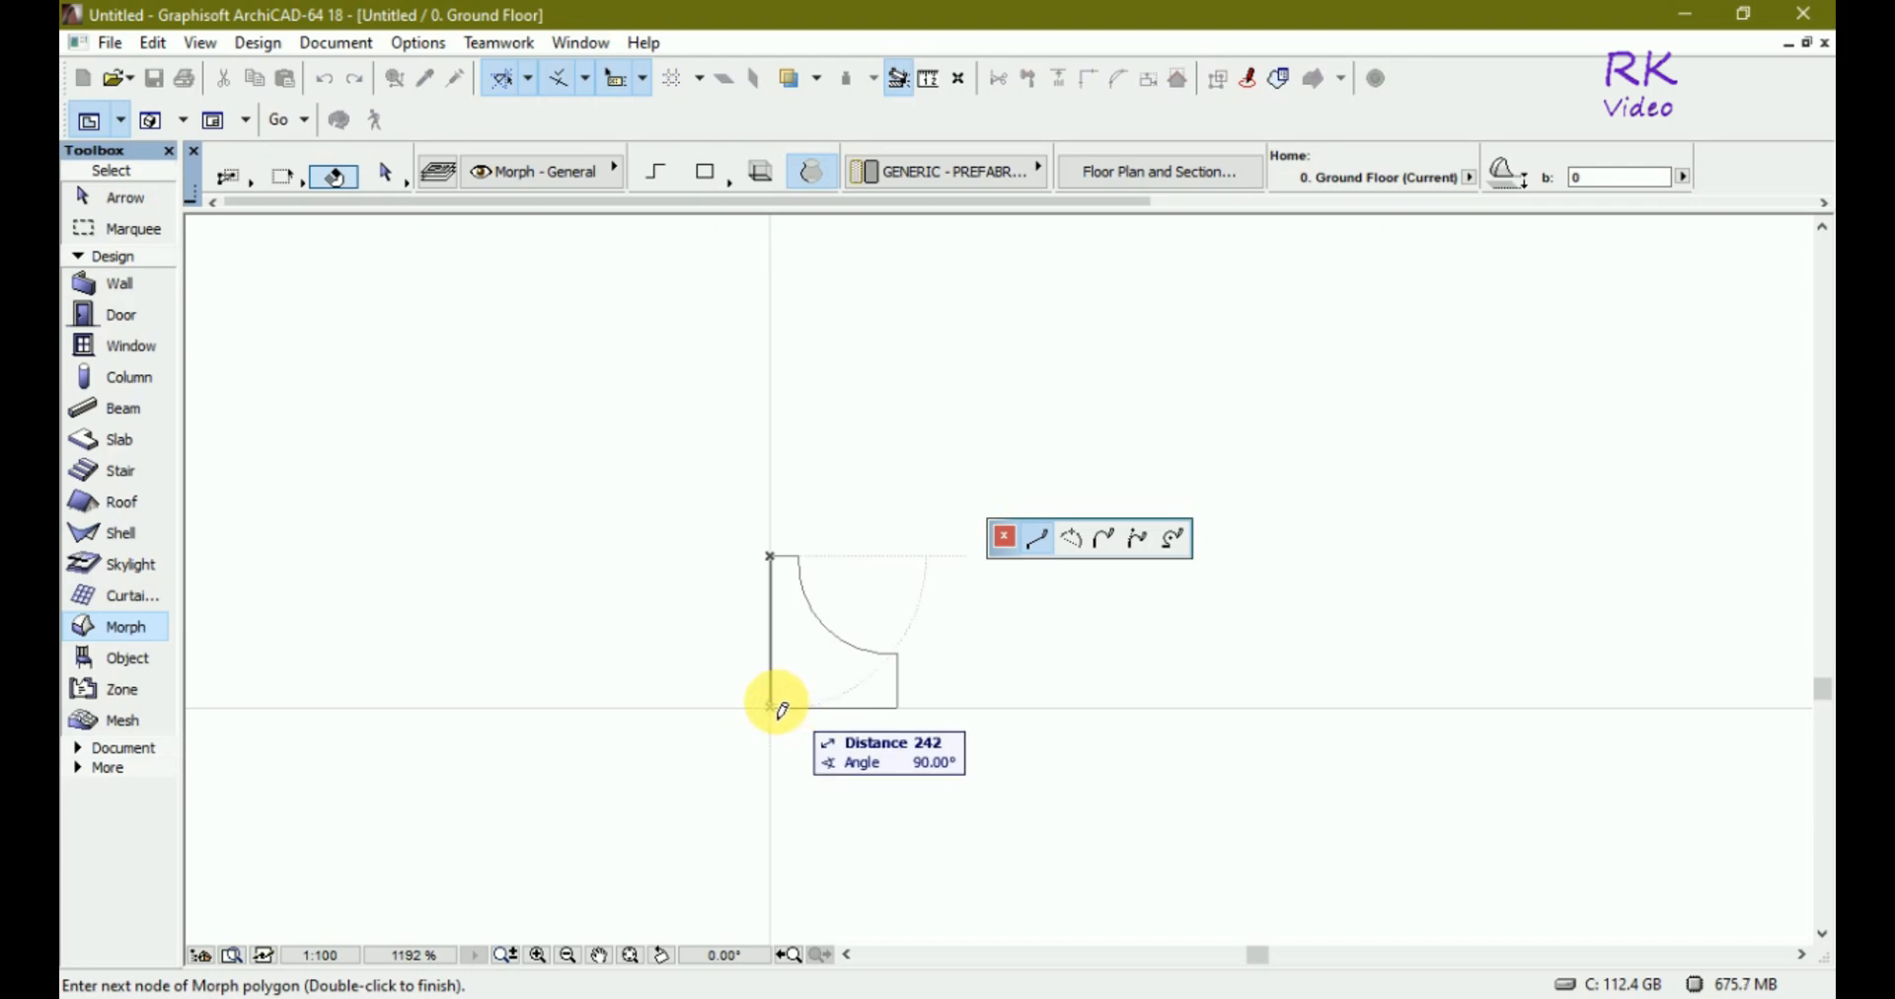
{"action": "left_click", "coordinate": [771, 707]}
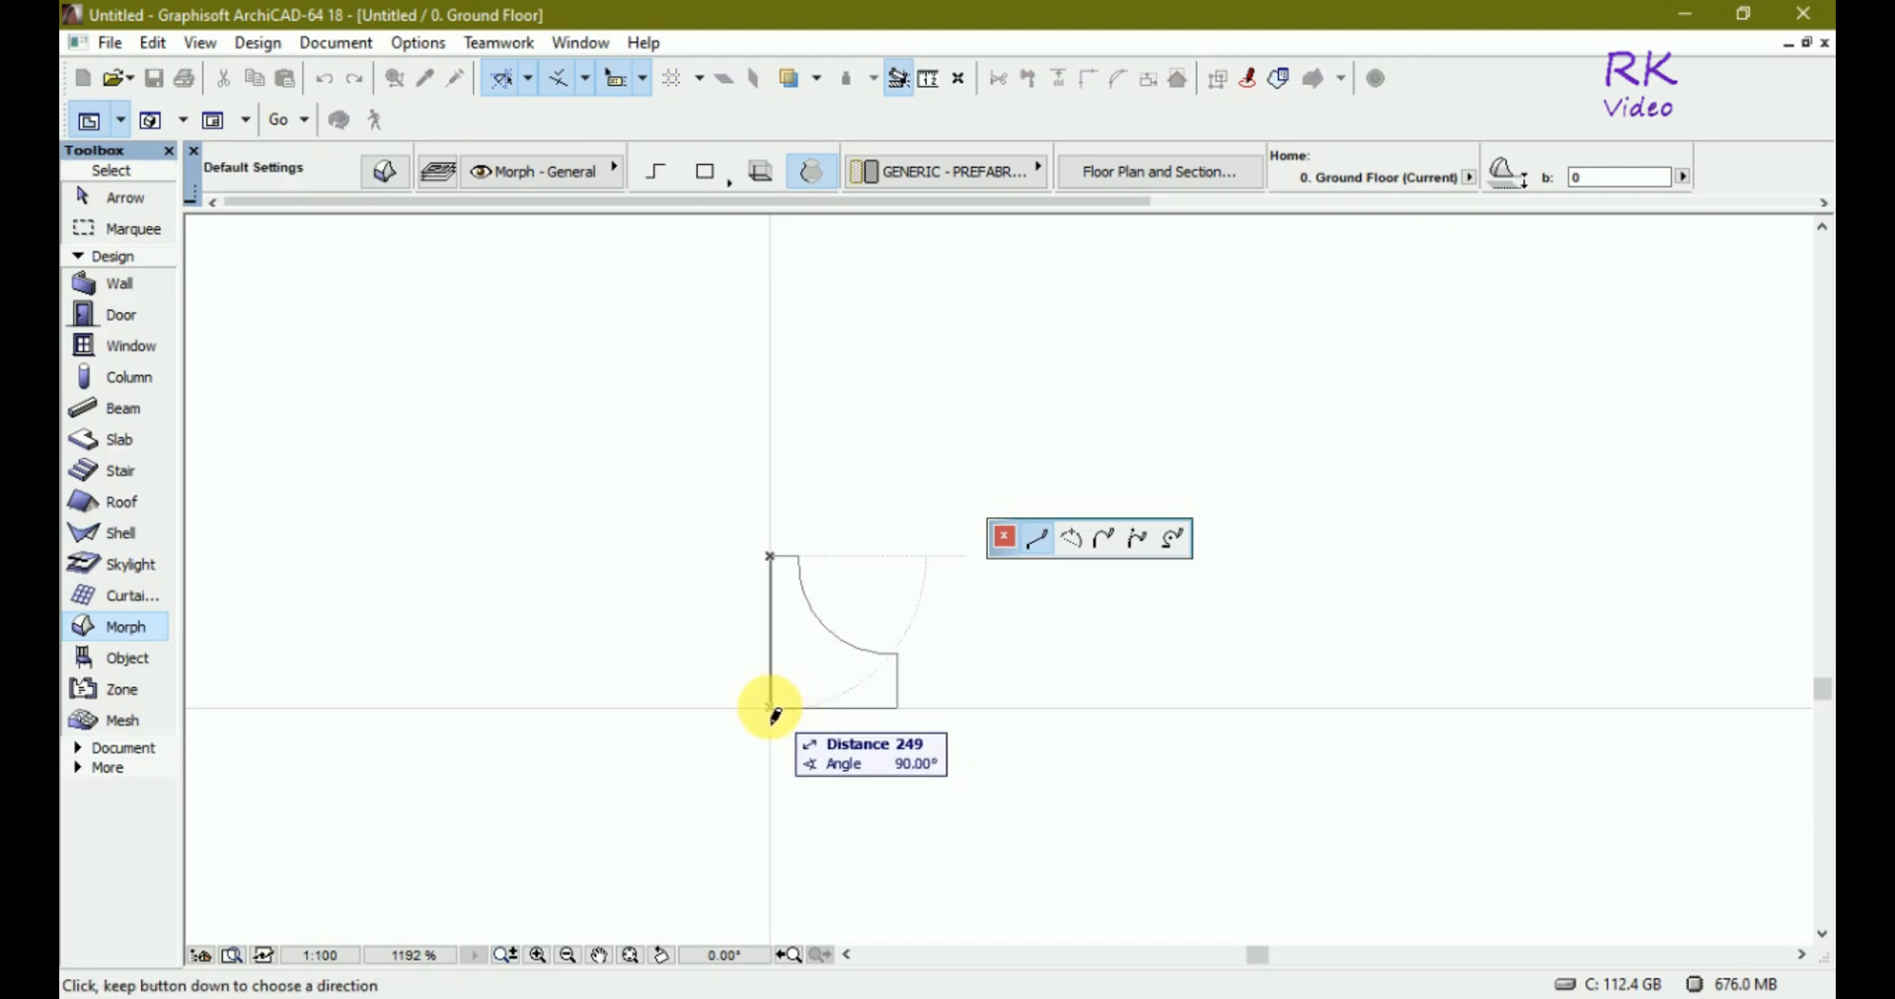
{"action": "left_click", "coordinate": [773, 712]}
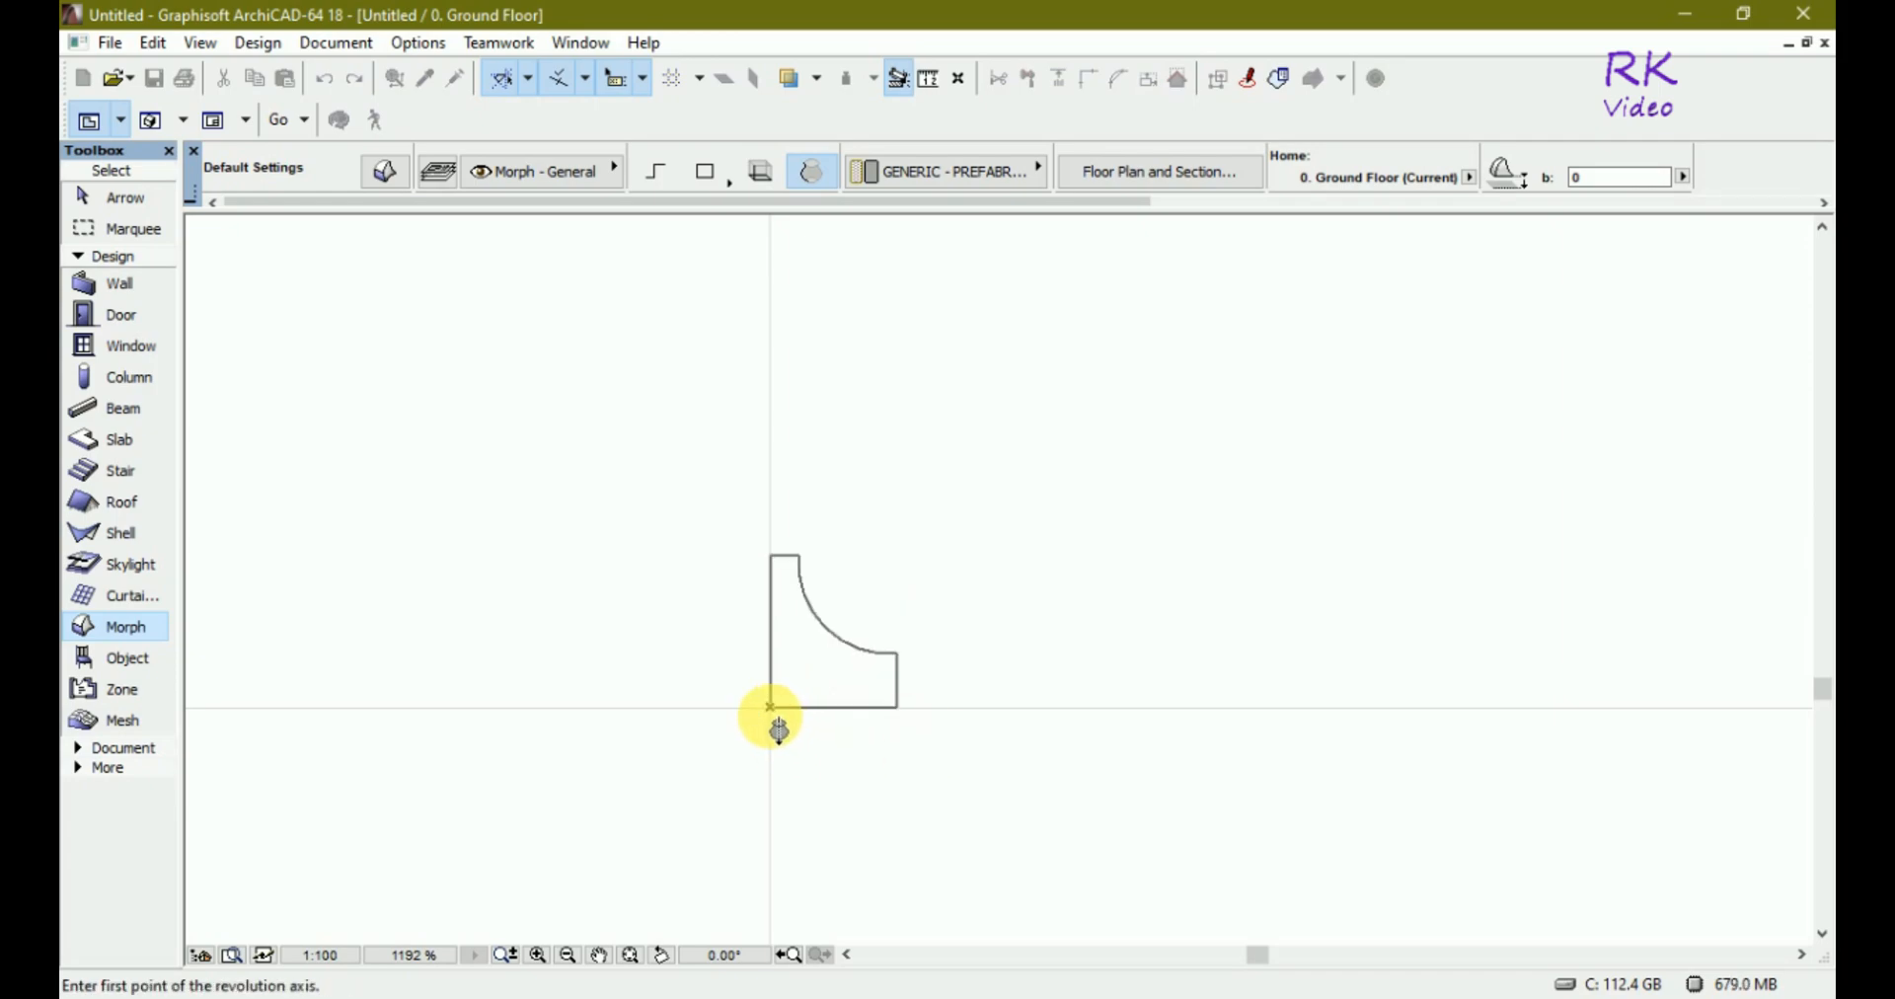
{"action": "left_click", "coordinate": [770, 570]}
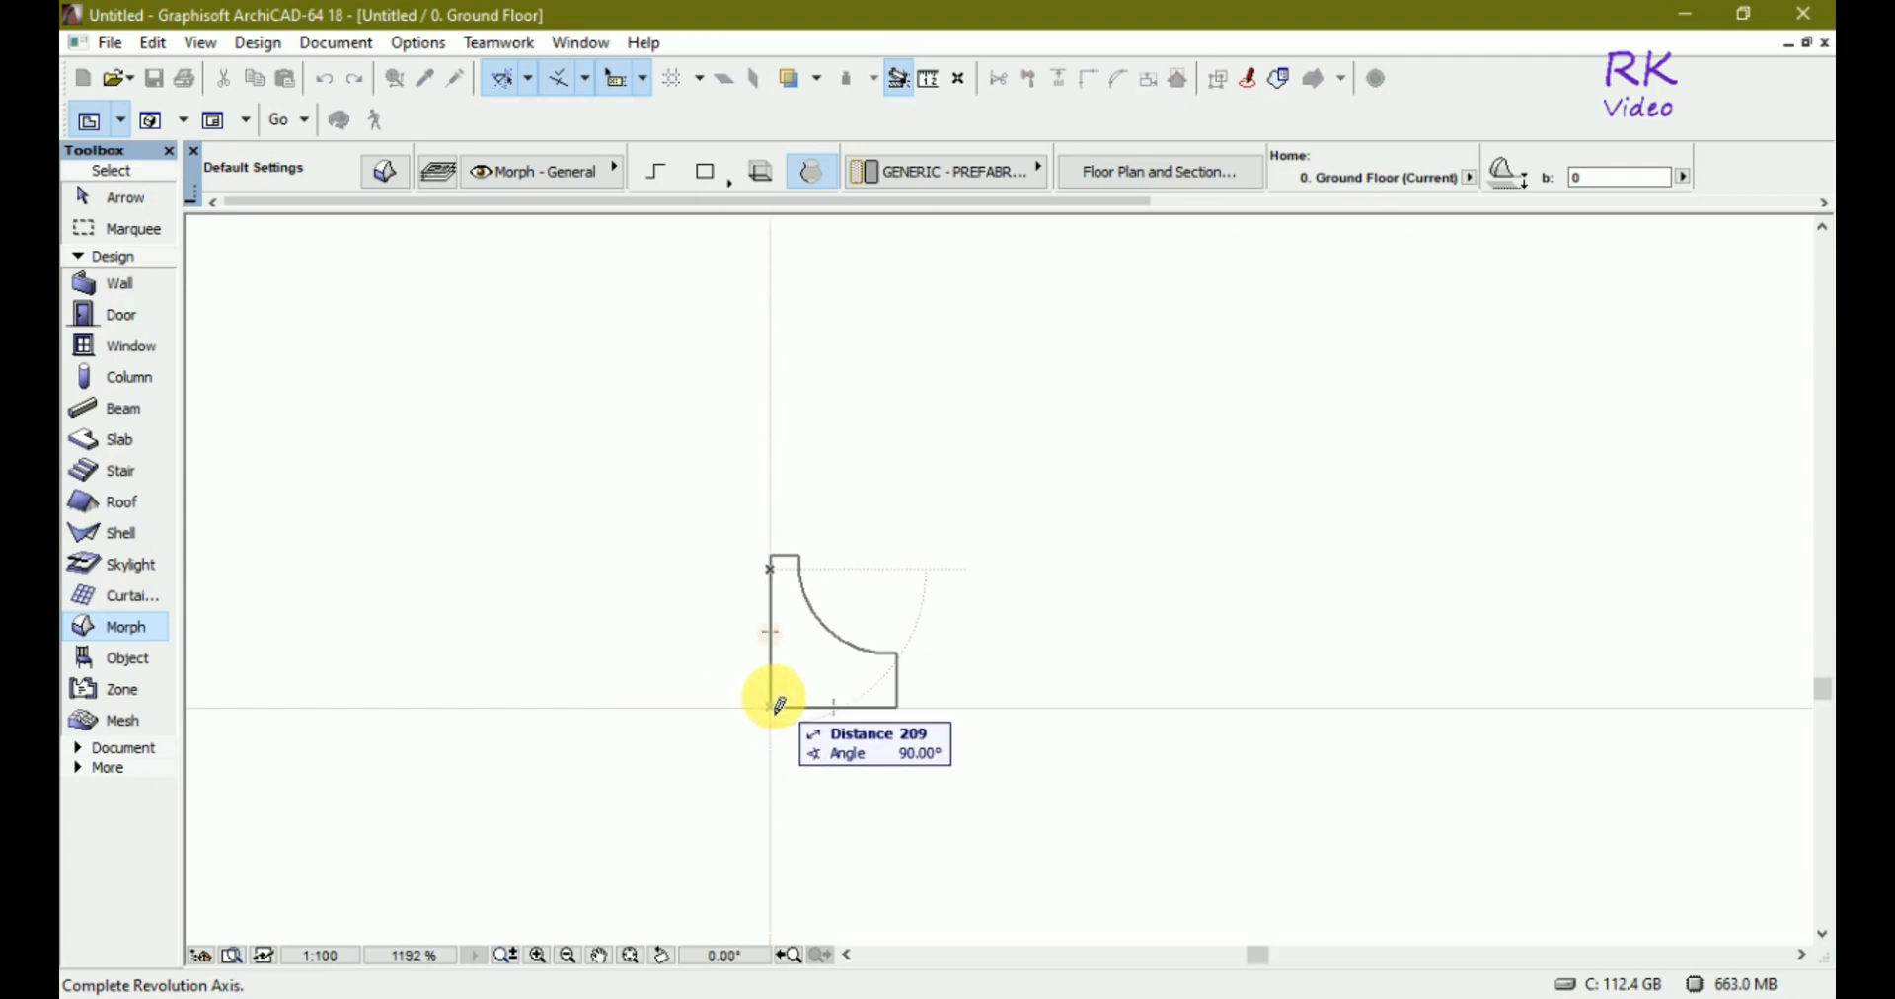
{"action": "scroll", "coordinate": [770, 657], "scroll_direction": "up", "scroll_amount": 3}
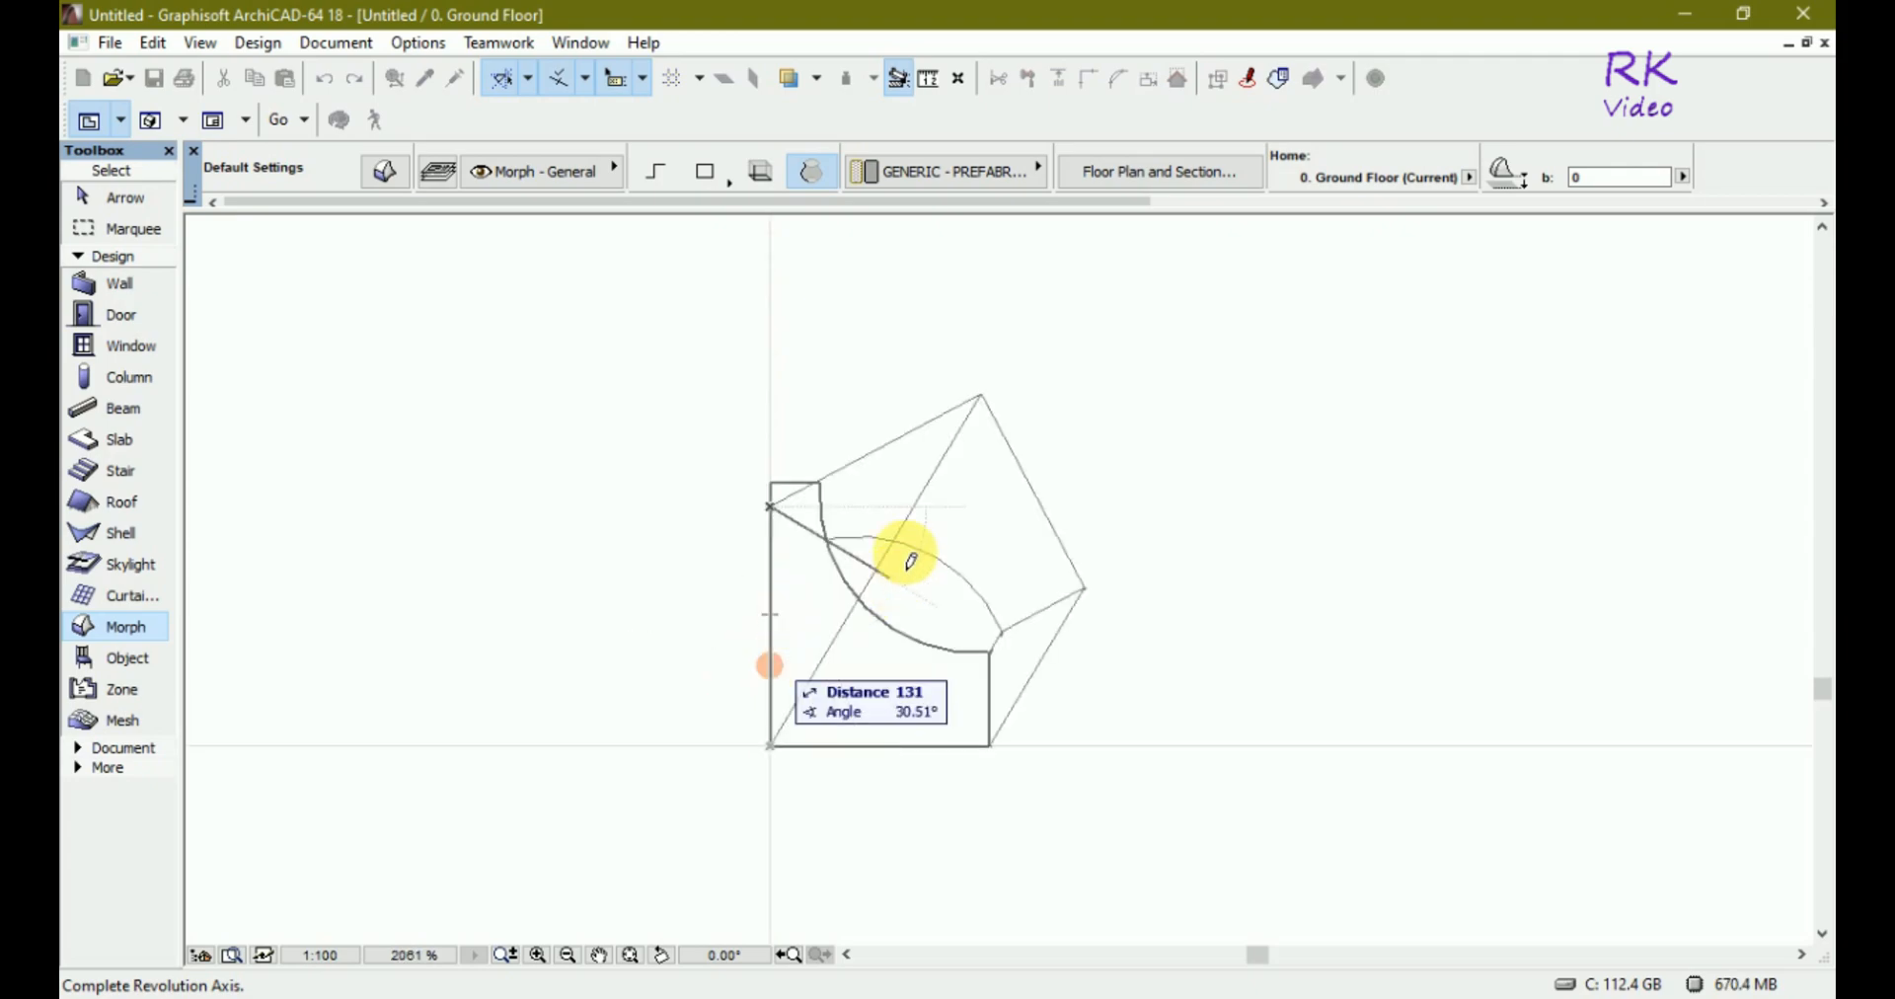
{"action": "key", "text": "Escape"}
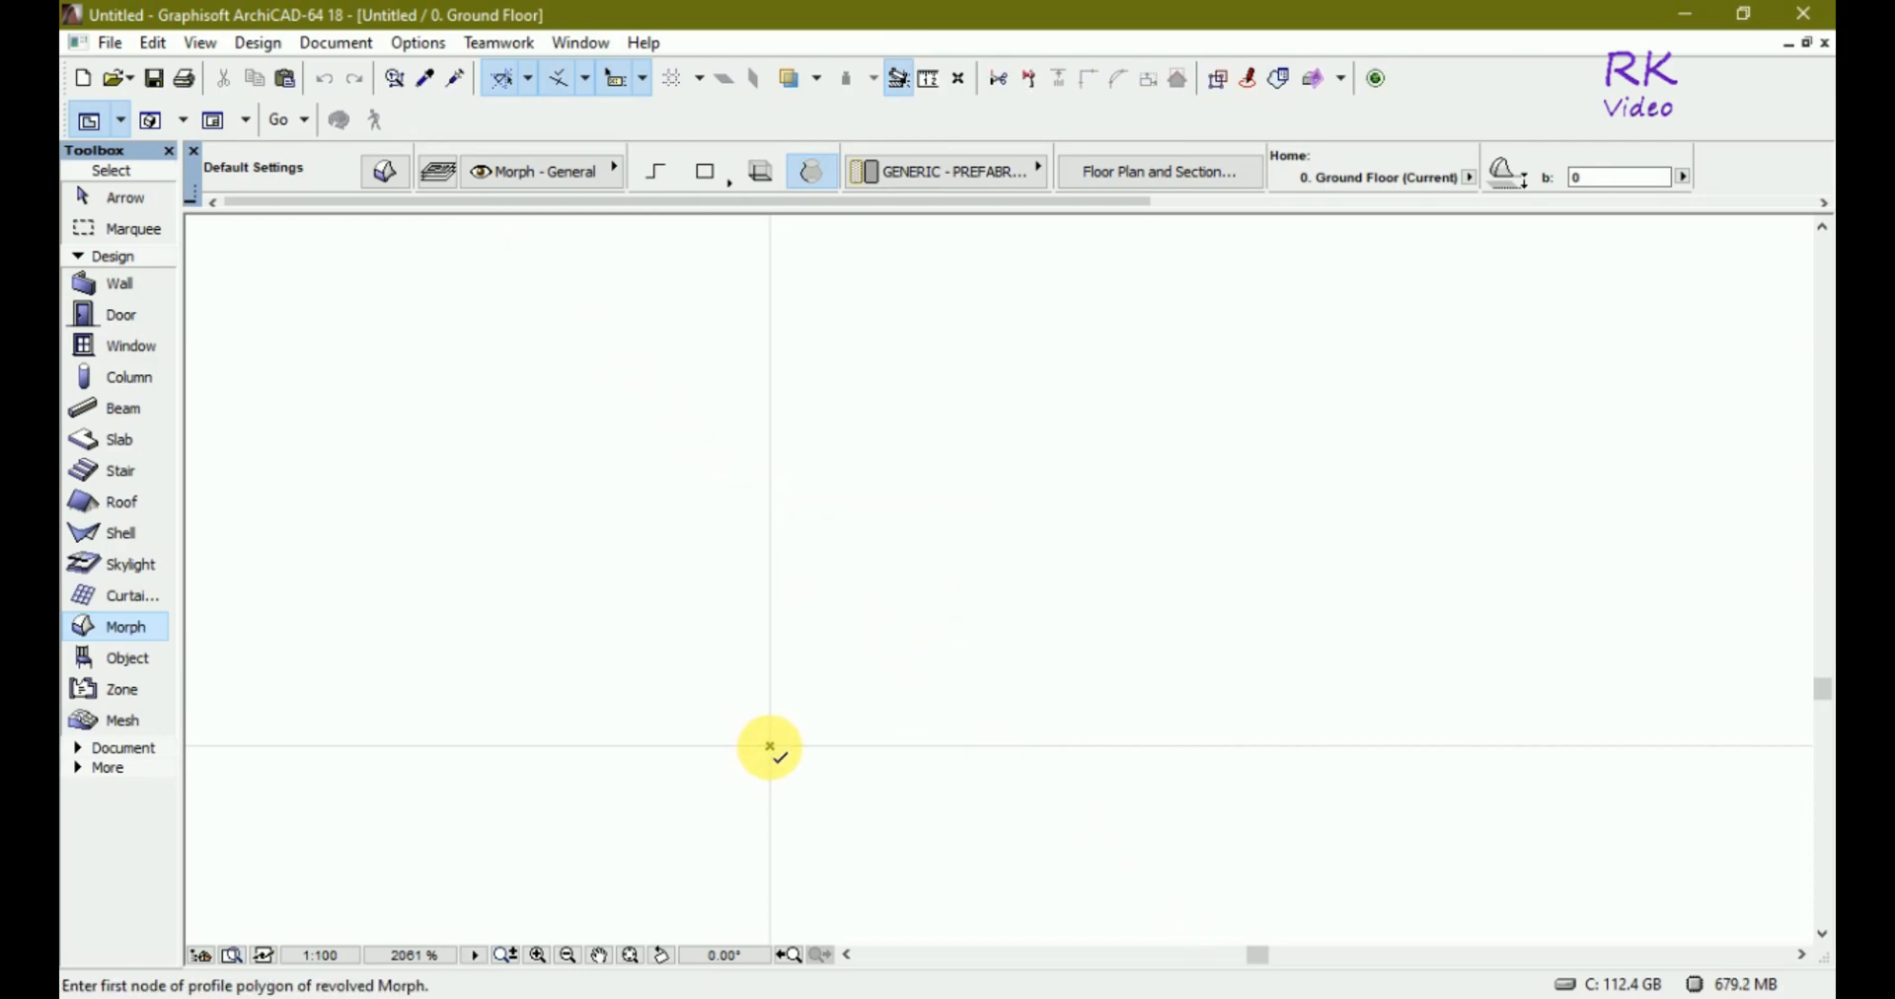
Start the revolved Morph profile at the origin with a horizontal segment about 96 long and a vertical segment about 53 up.
{"action": "scroll", "coordinate": [771, 746], "scroll_direction": "up", "scroll_amount": 1}
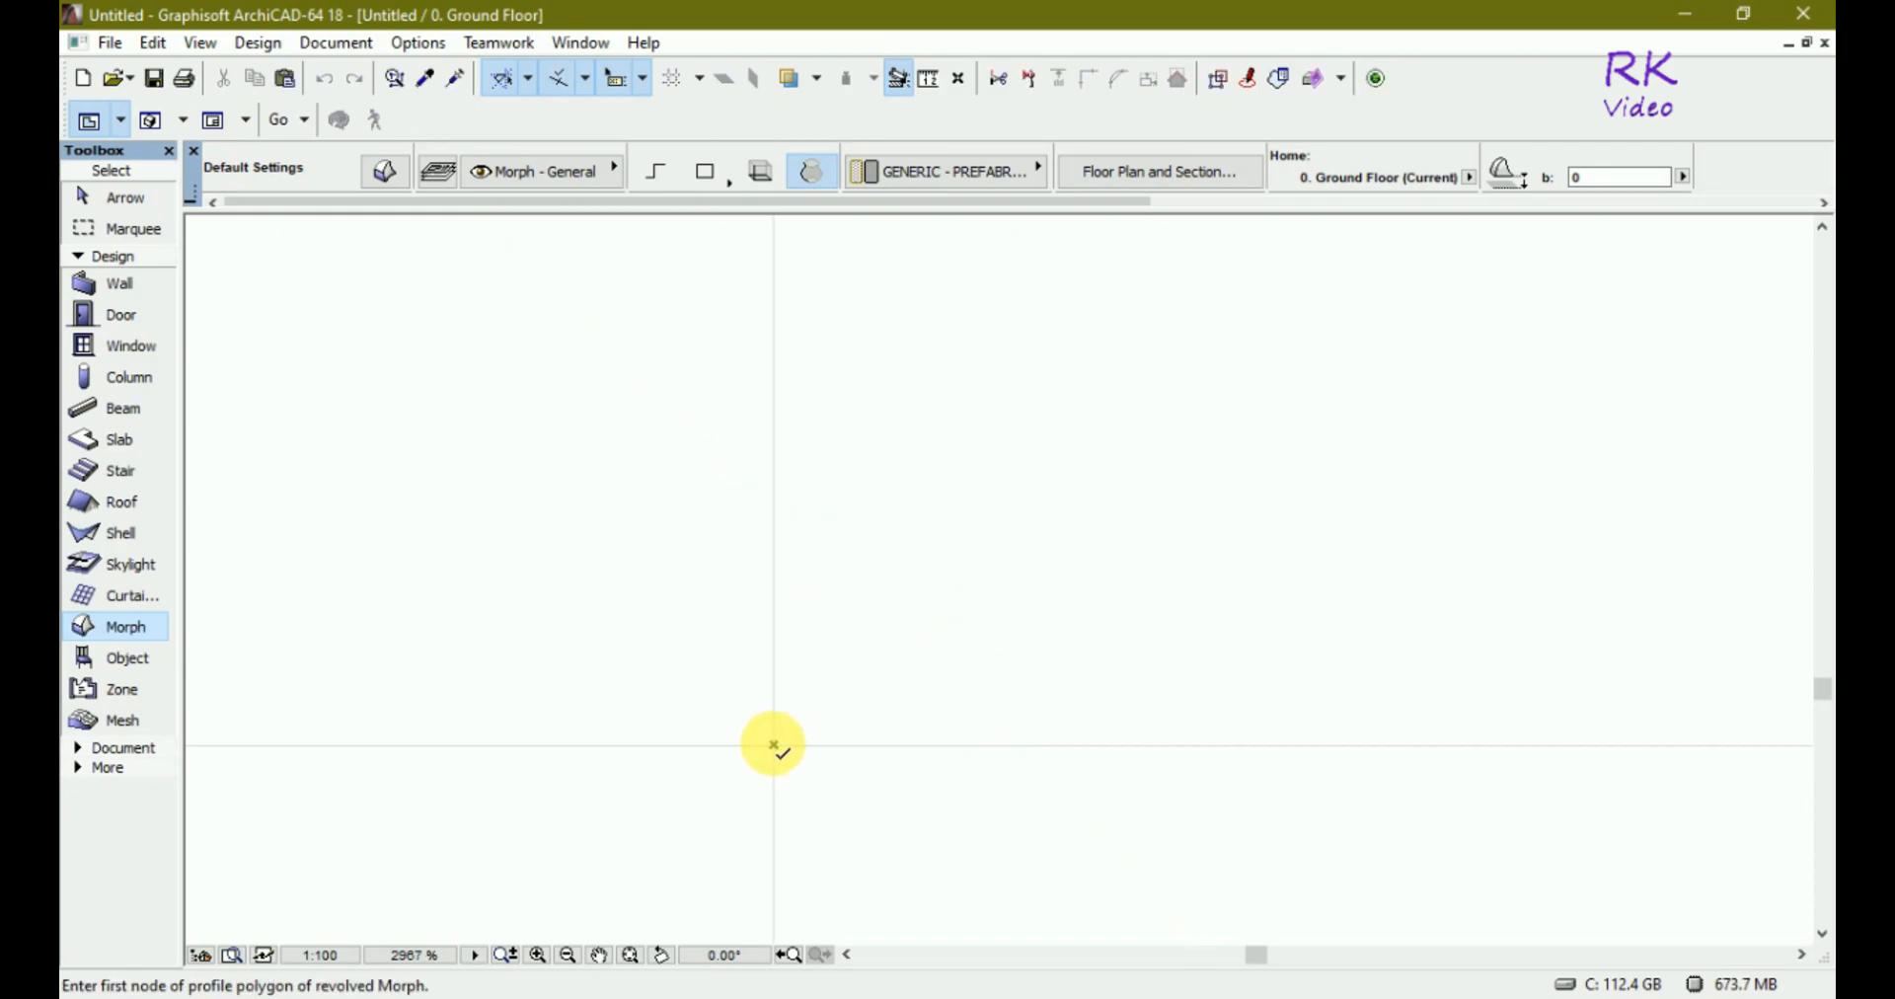
{"action": "left_click", "coordinate": [774, 745]}
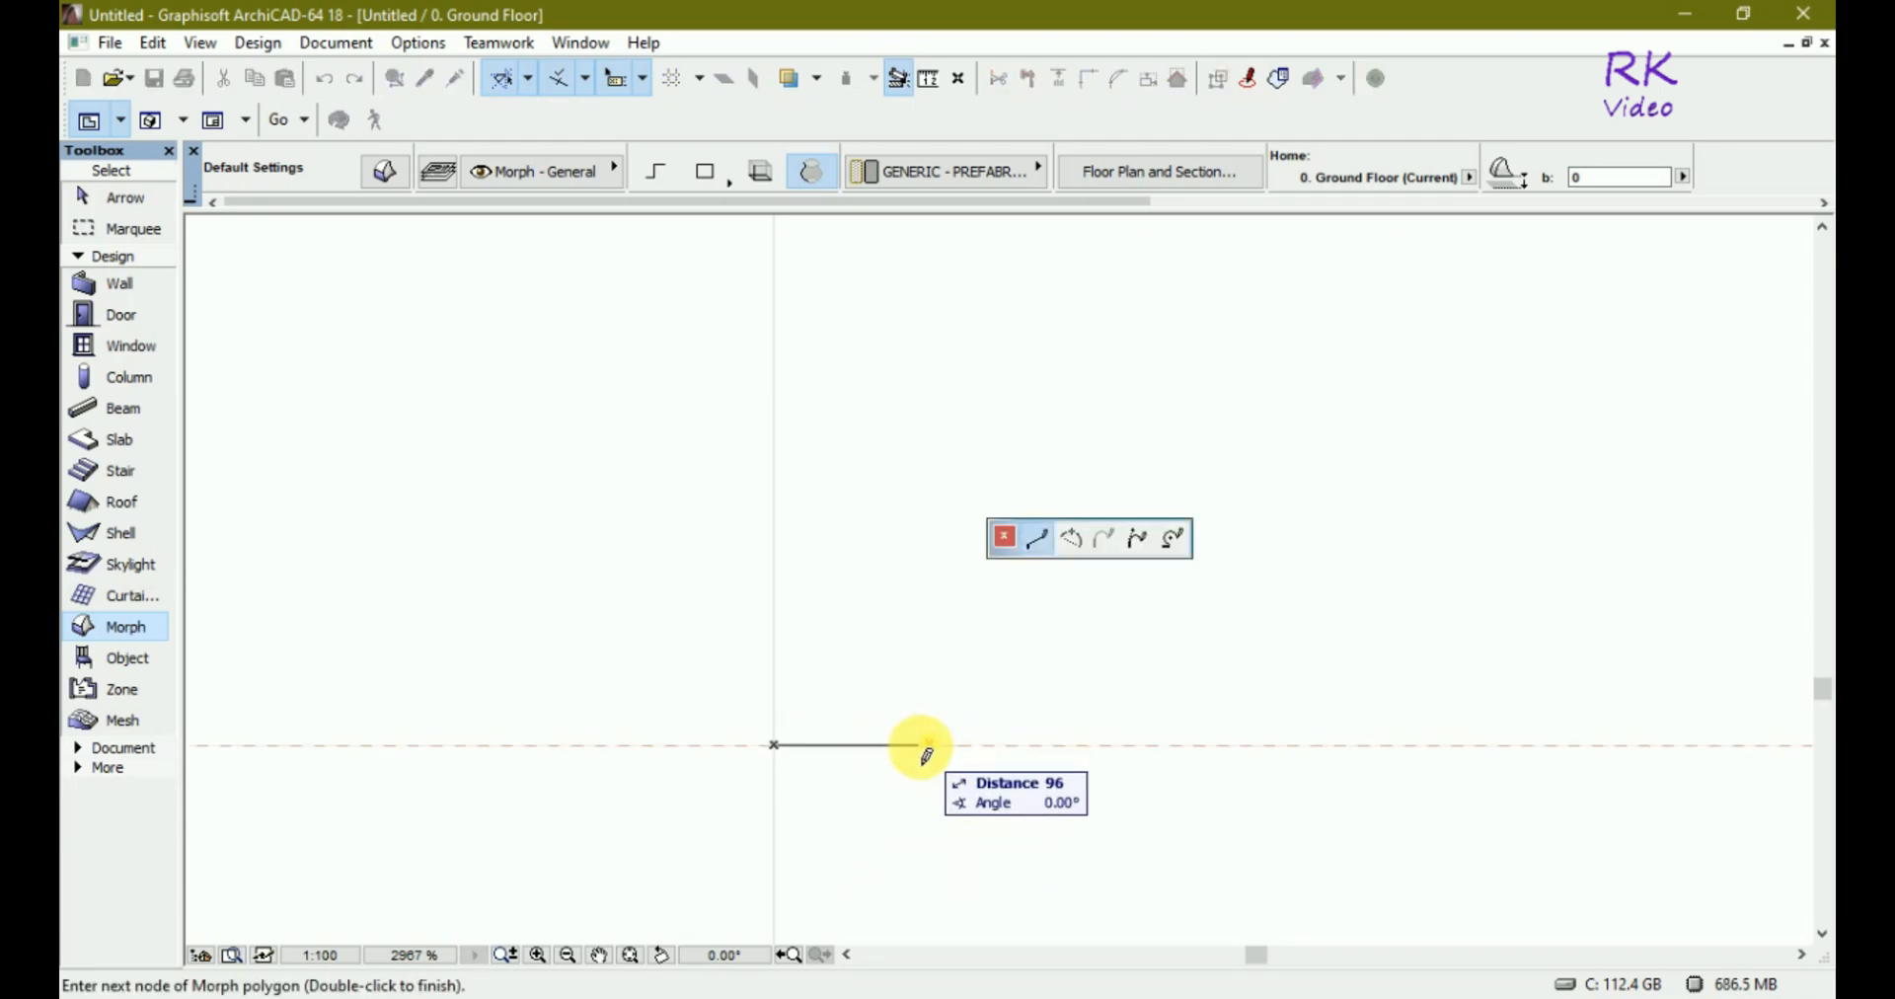
{"action": "left_click", "coordinate": [926, 745]}
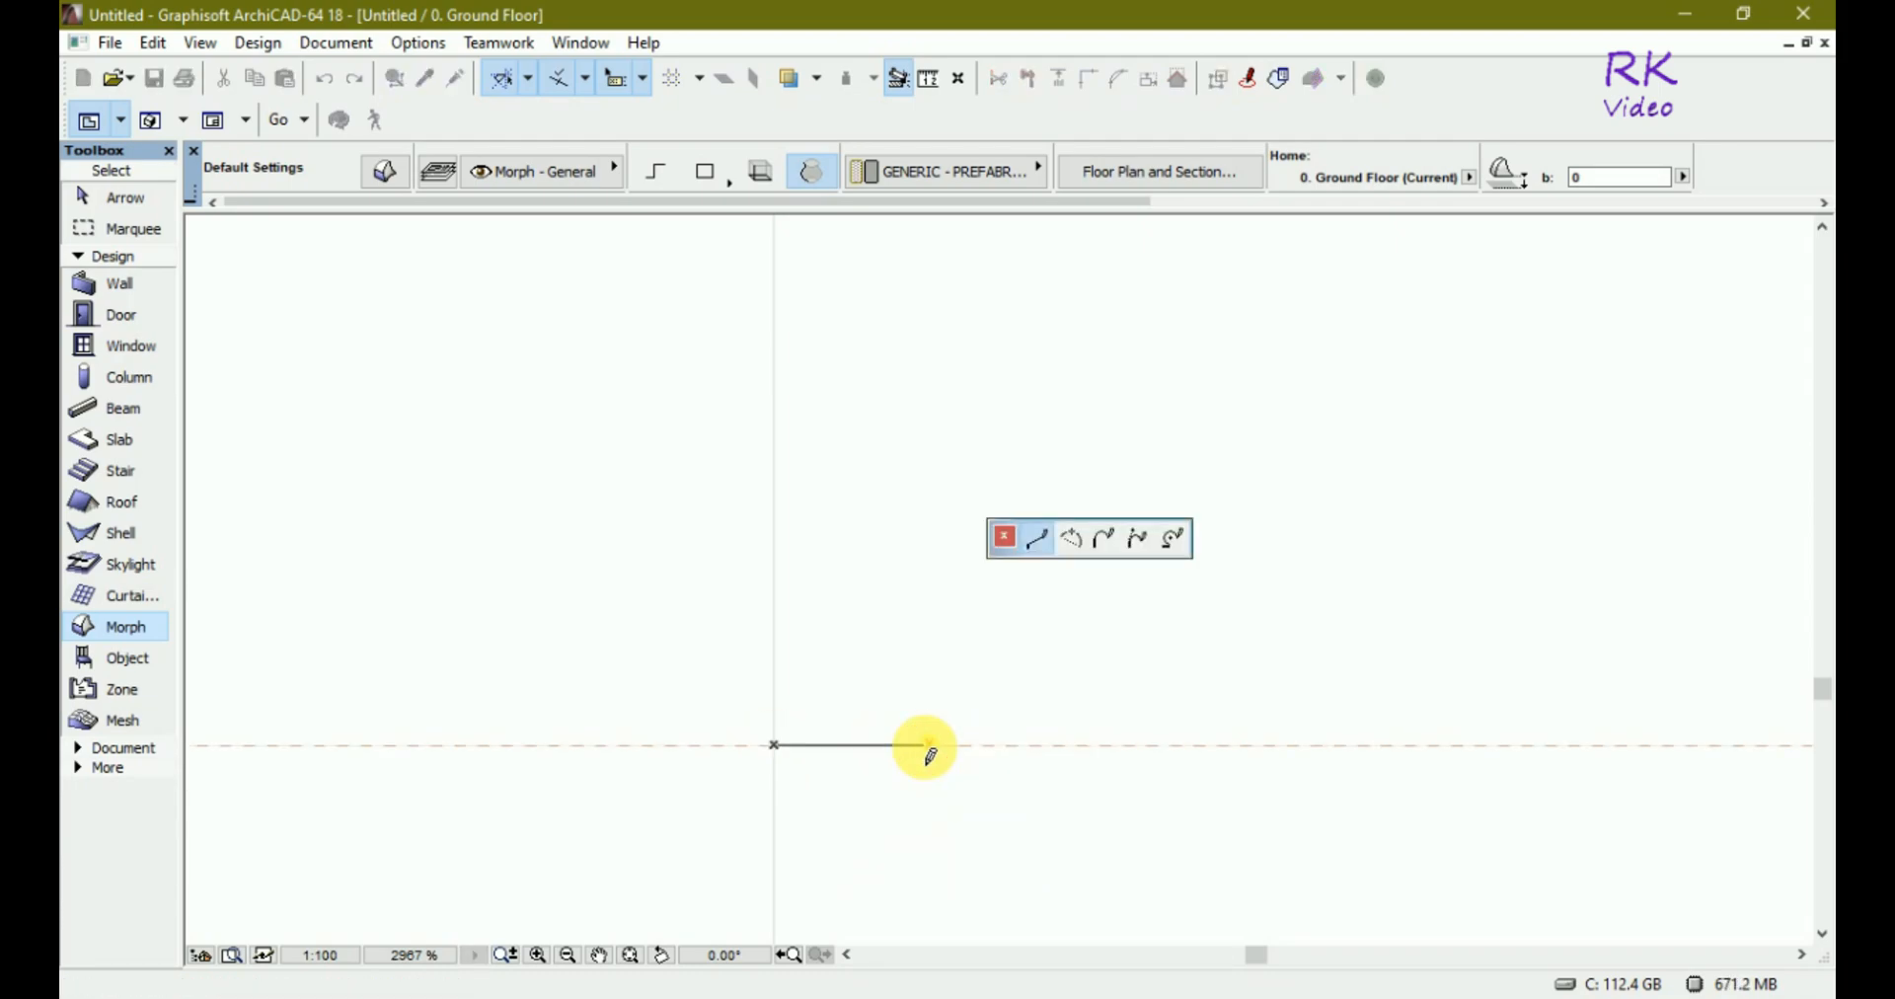
{"action": "left_click", "coordinate": [925, 663]}
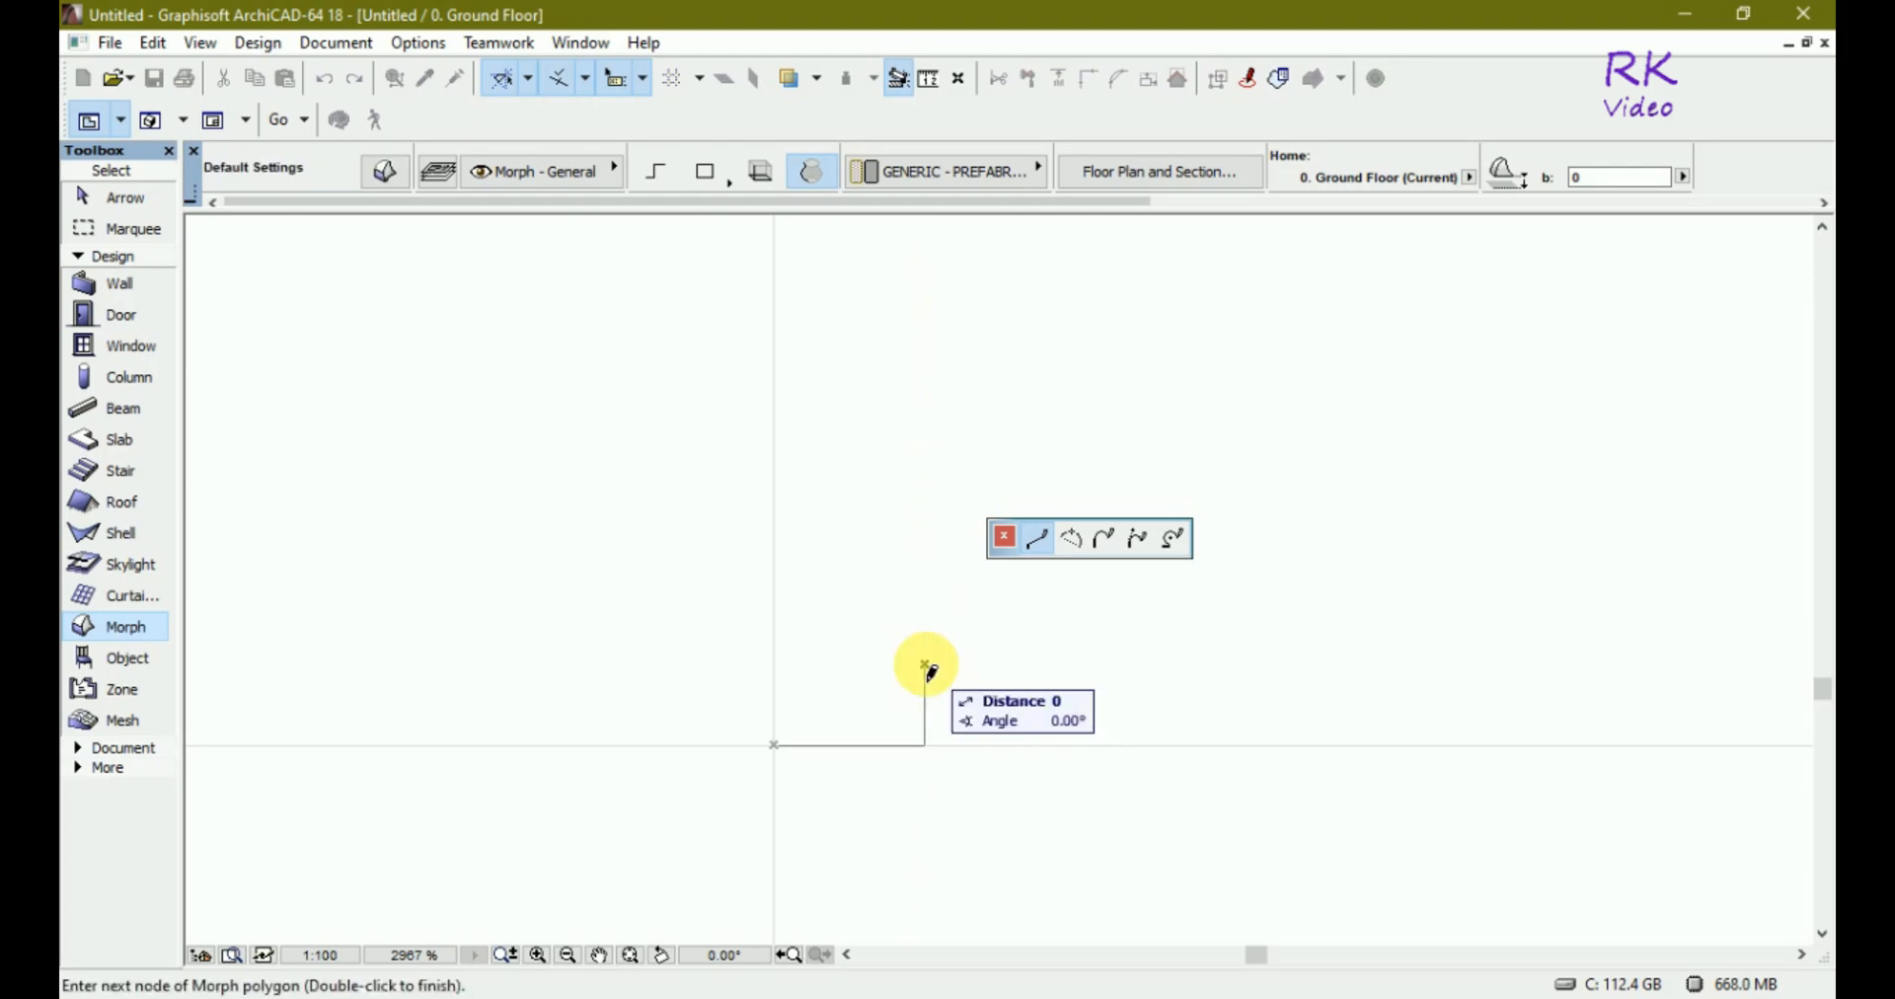
Add an arc segment of about 60 radius rising from the vertical edge toward the top of the profile.
{"action": "left_click", "coordinate": [1072, 540]}
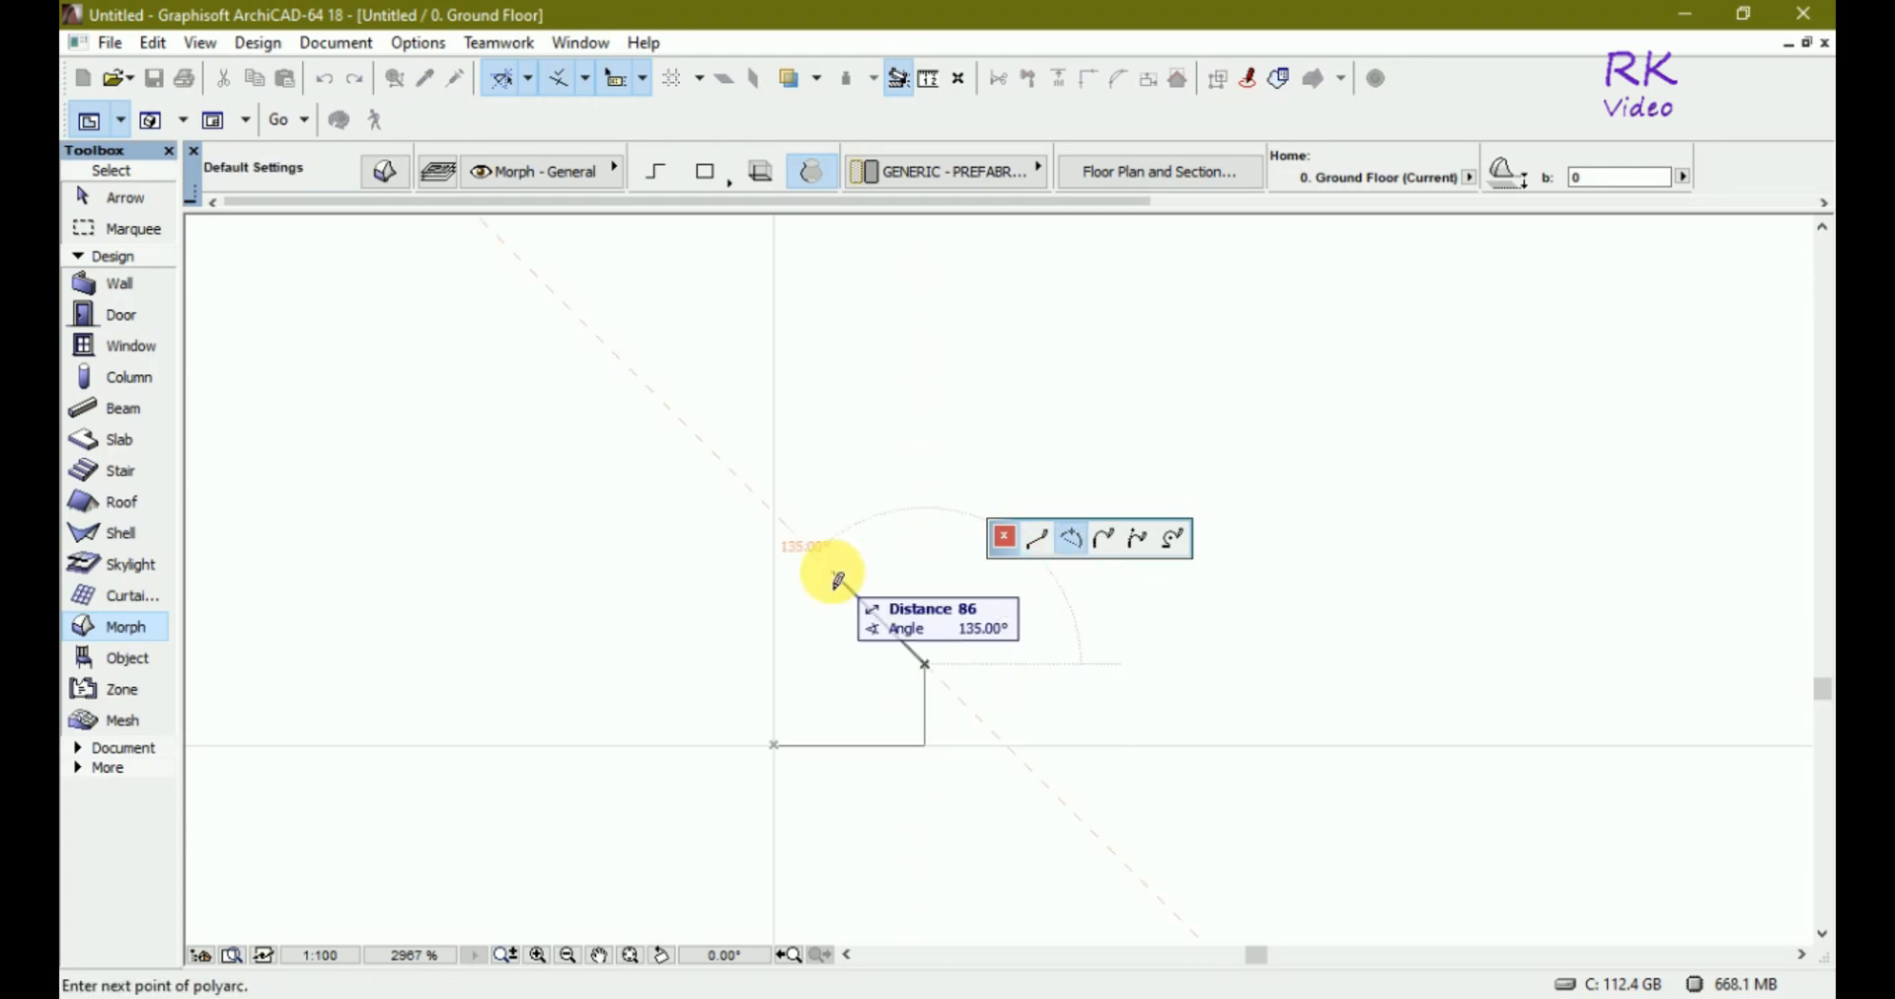
{"action": "left_click", "coordinate": [824, 564]}
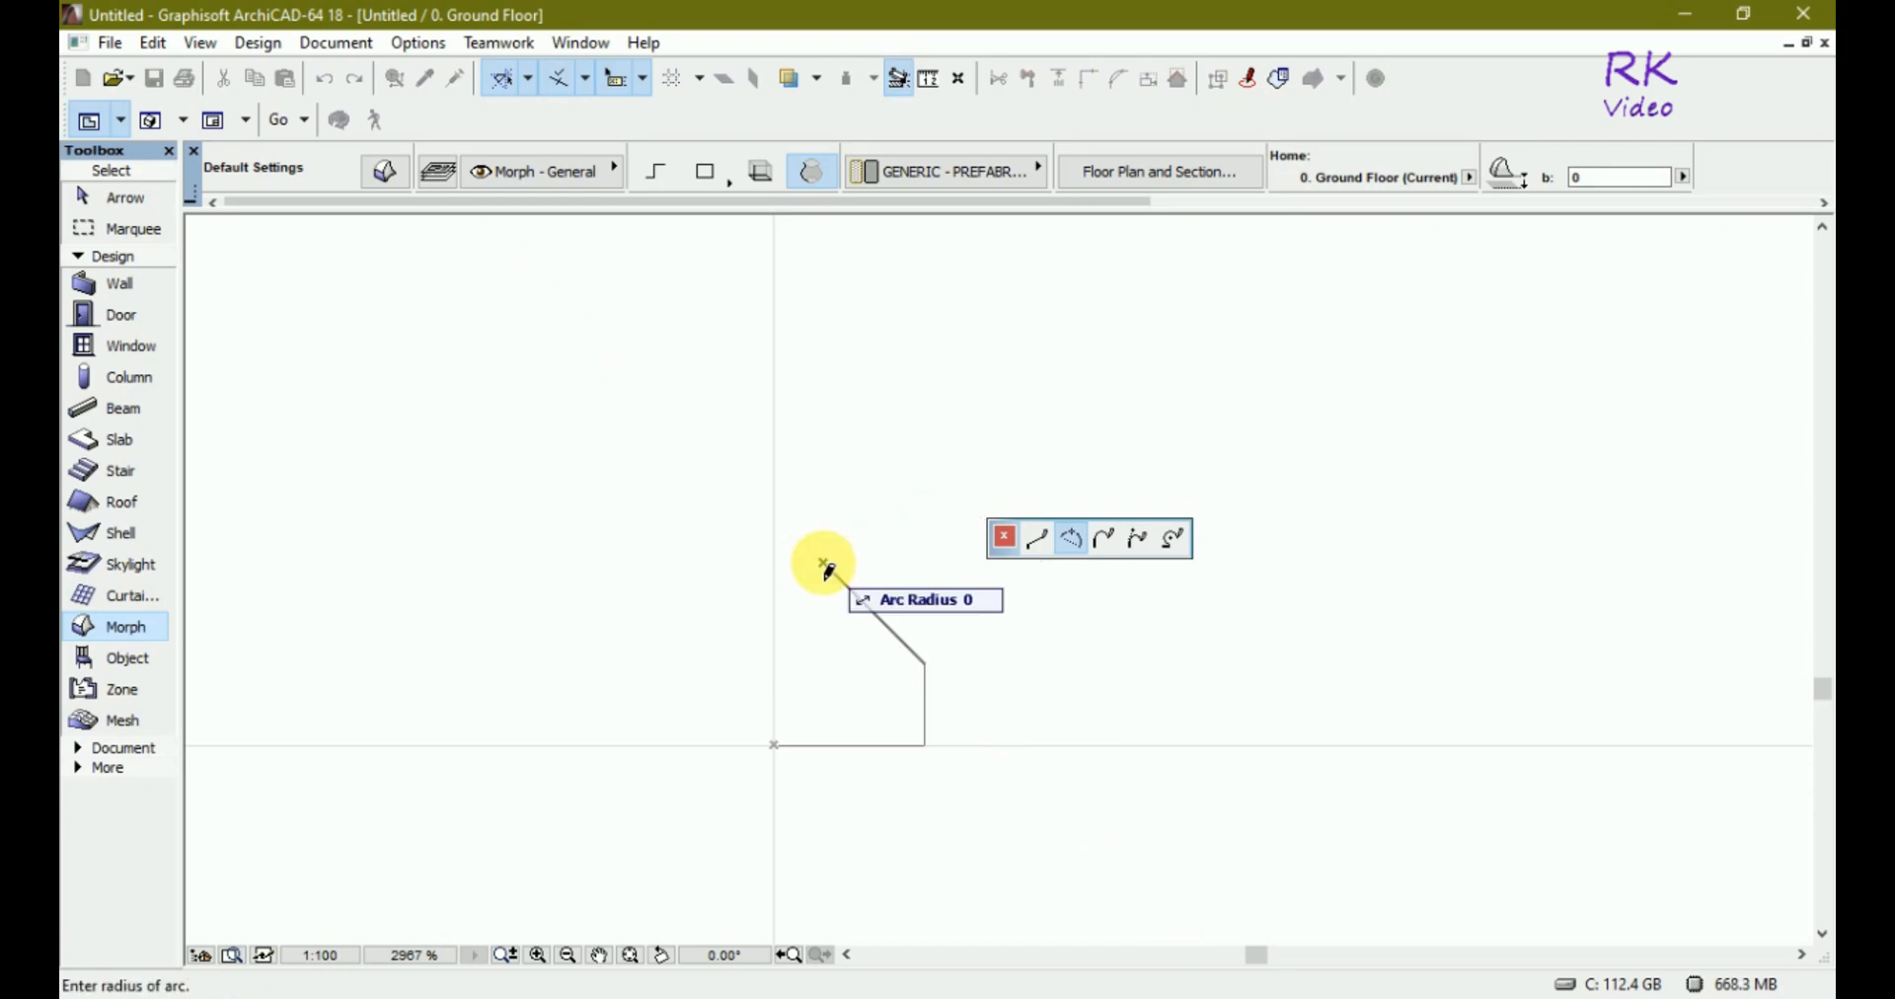
{"action": "left_click", "coordinate": [845, 614]}
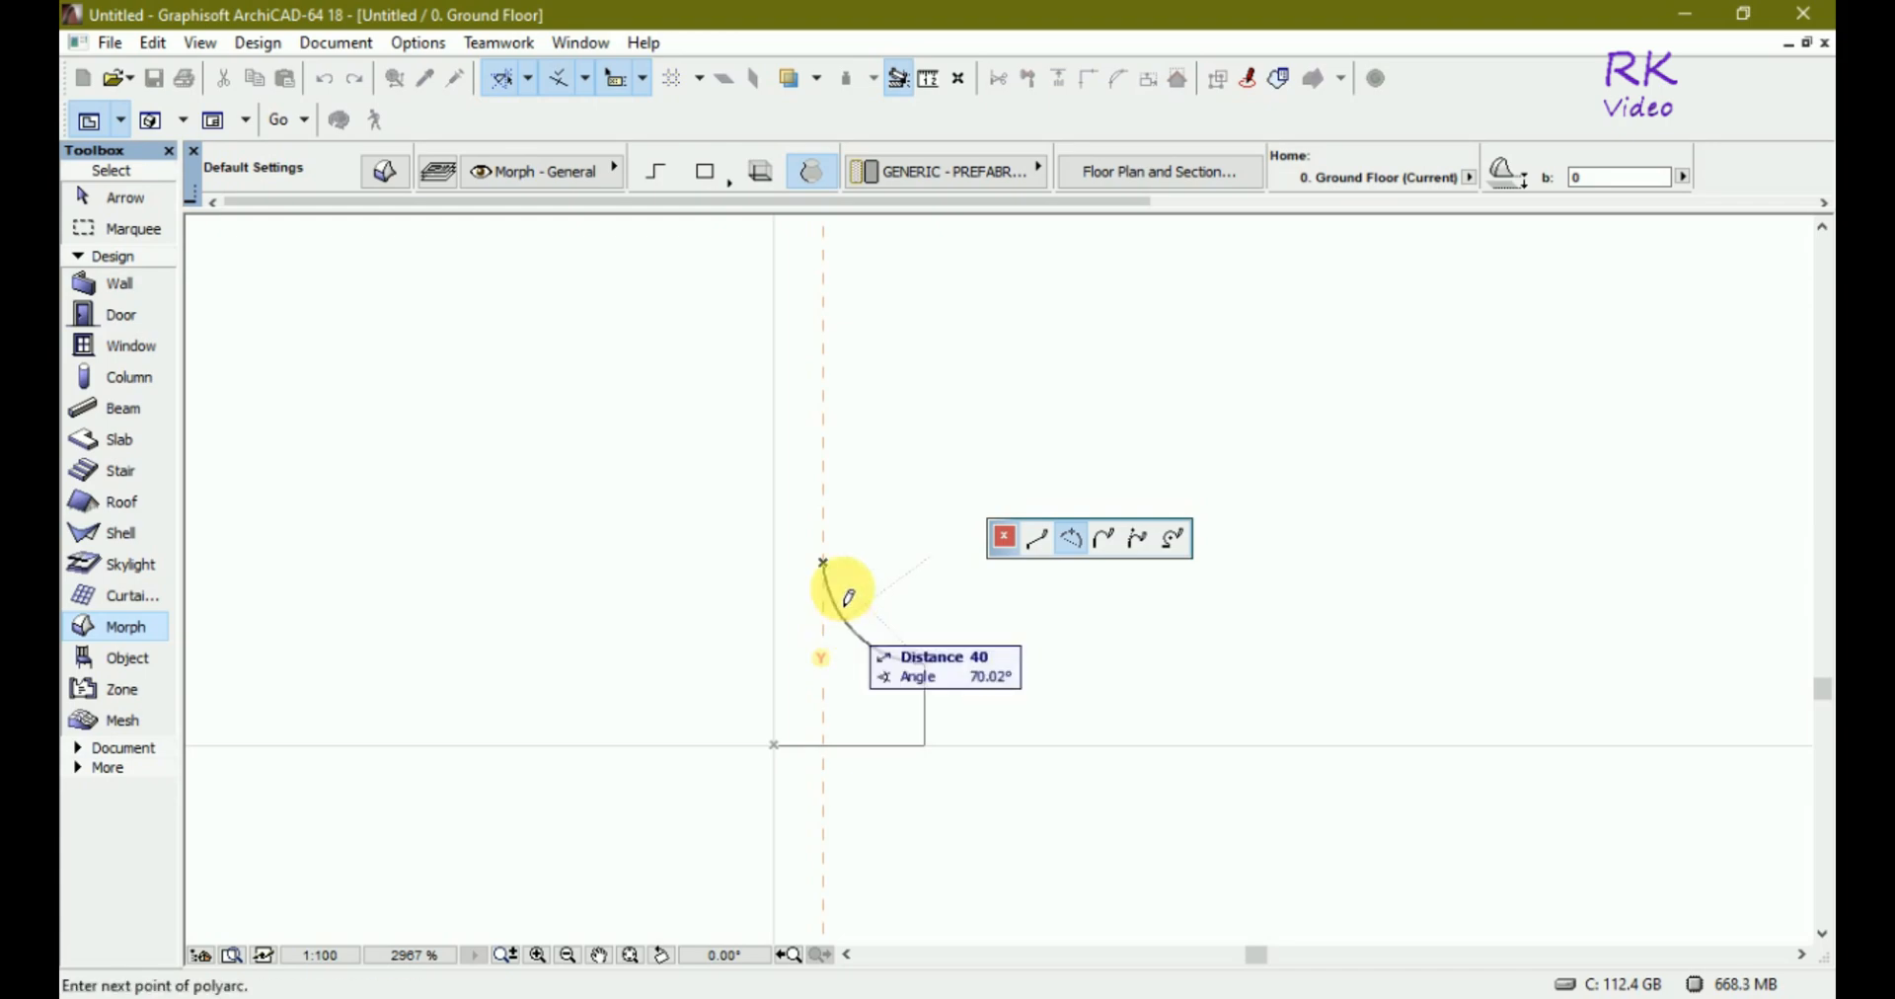
Draw the top edge back to the vertical axis and close the profile straight down to the origin.
{"action": "left_click", "coordinate": [772, 564]}
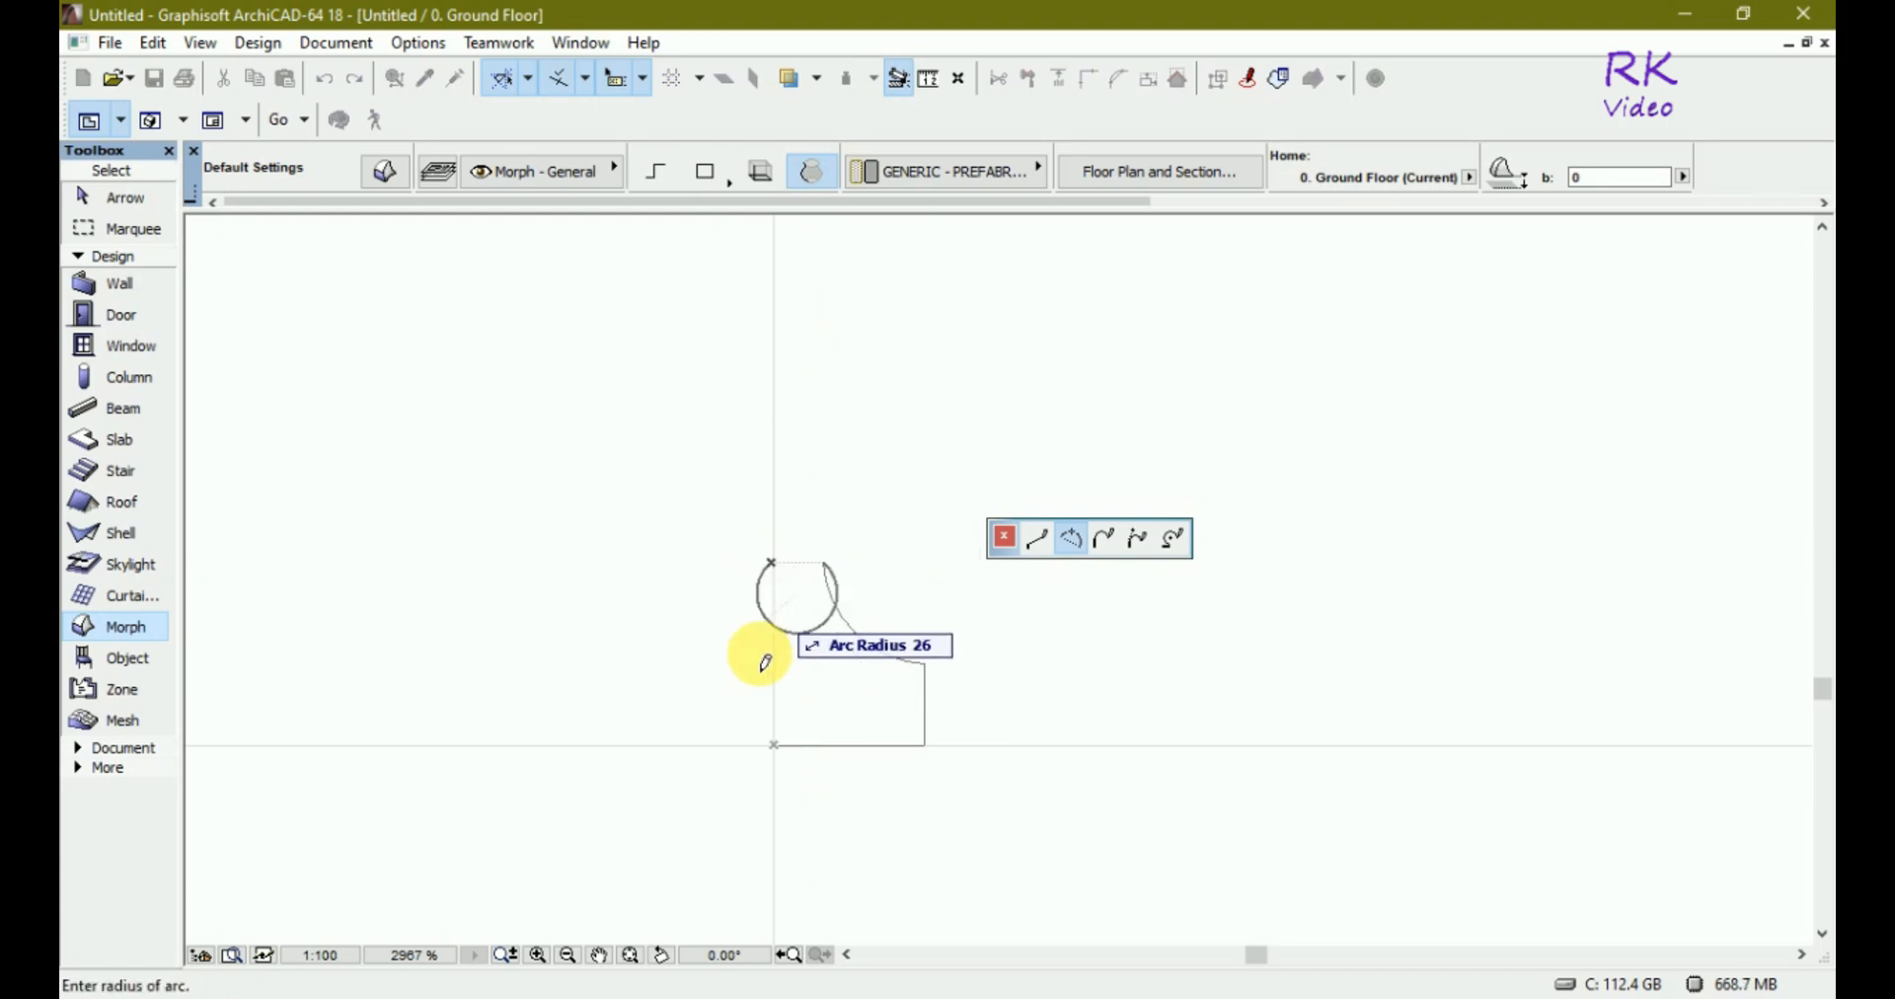
{"action": "left_click", "coordinate": [1036, 538]}
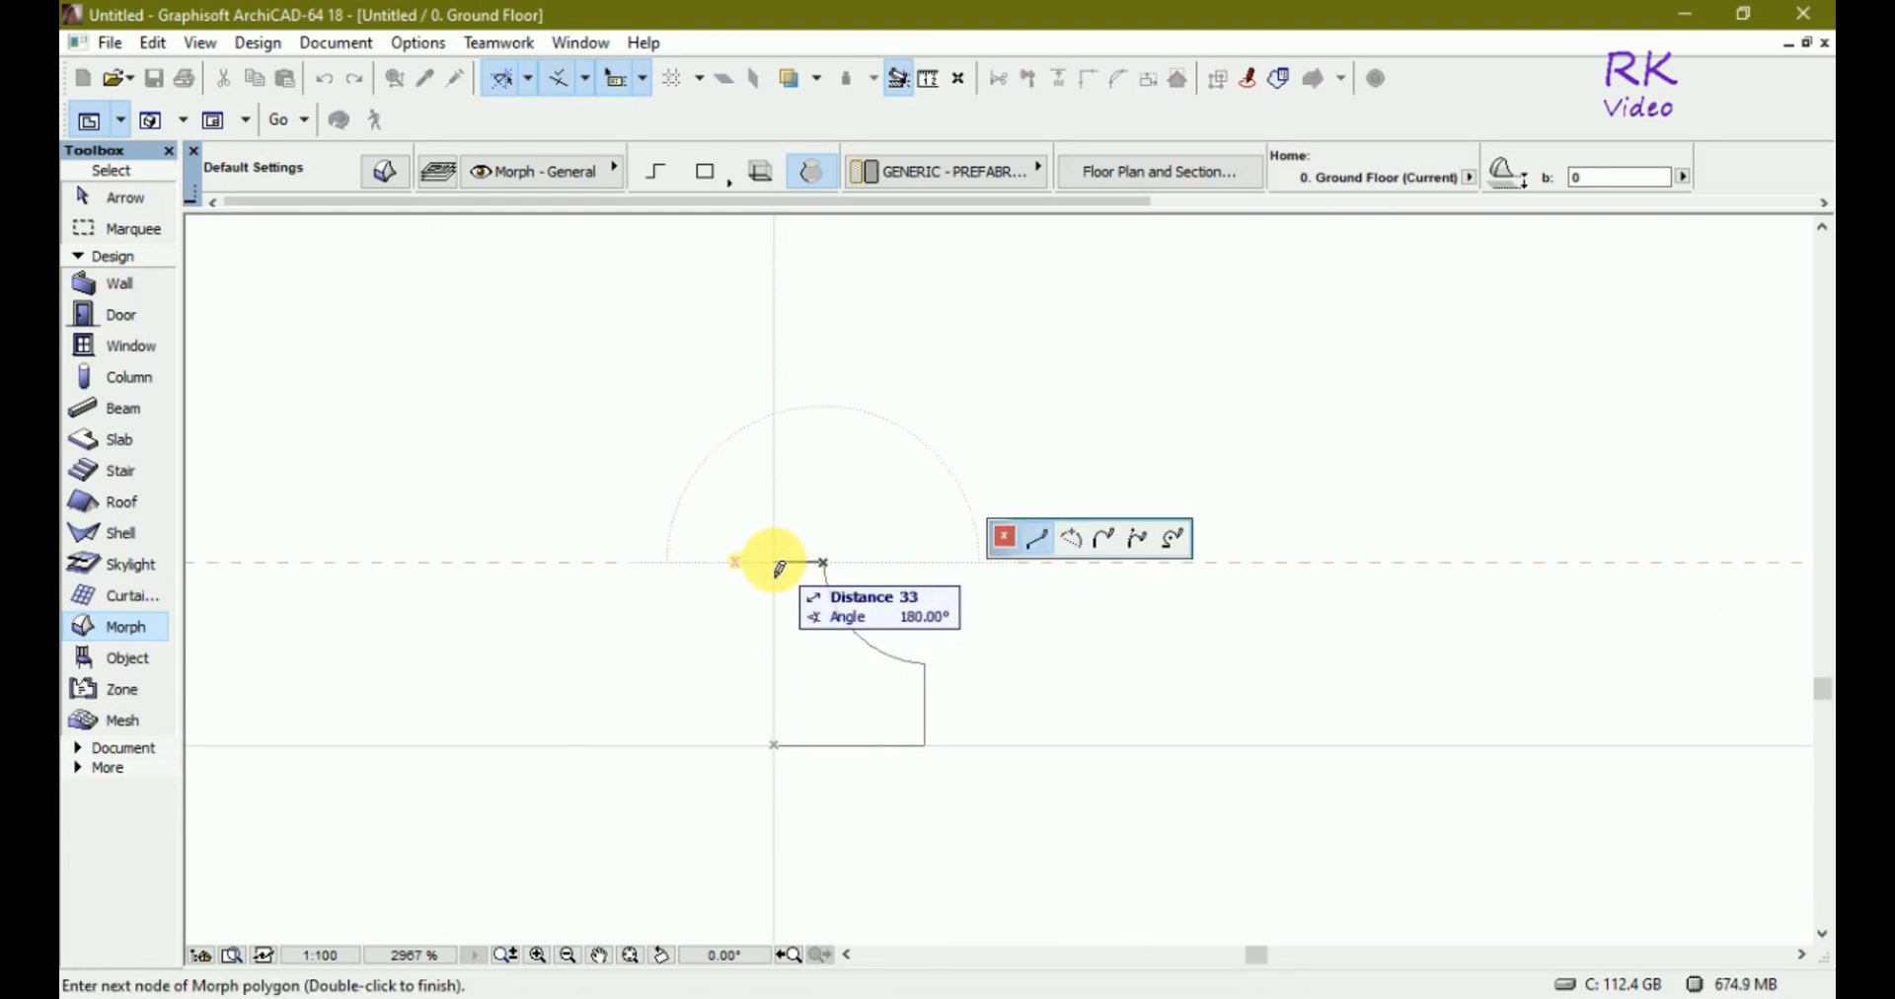
{"action": "left_click", "coordinate": [776, 565]}
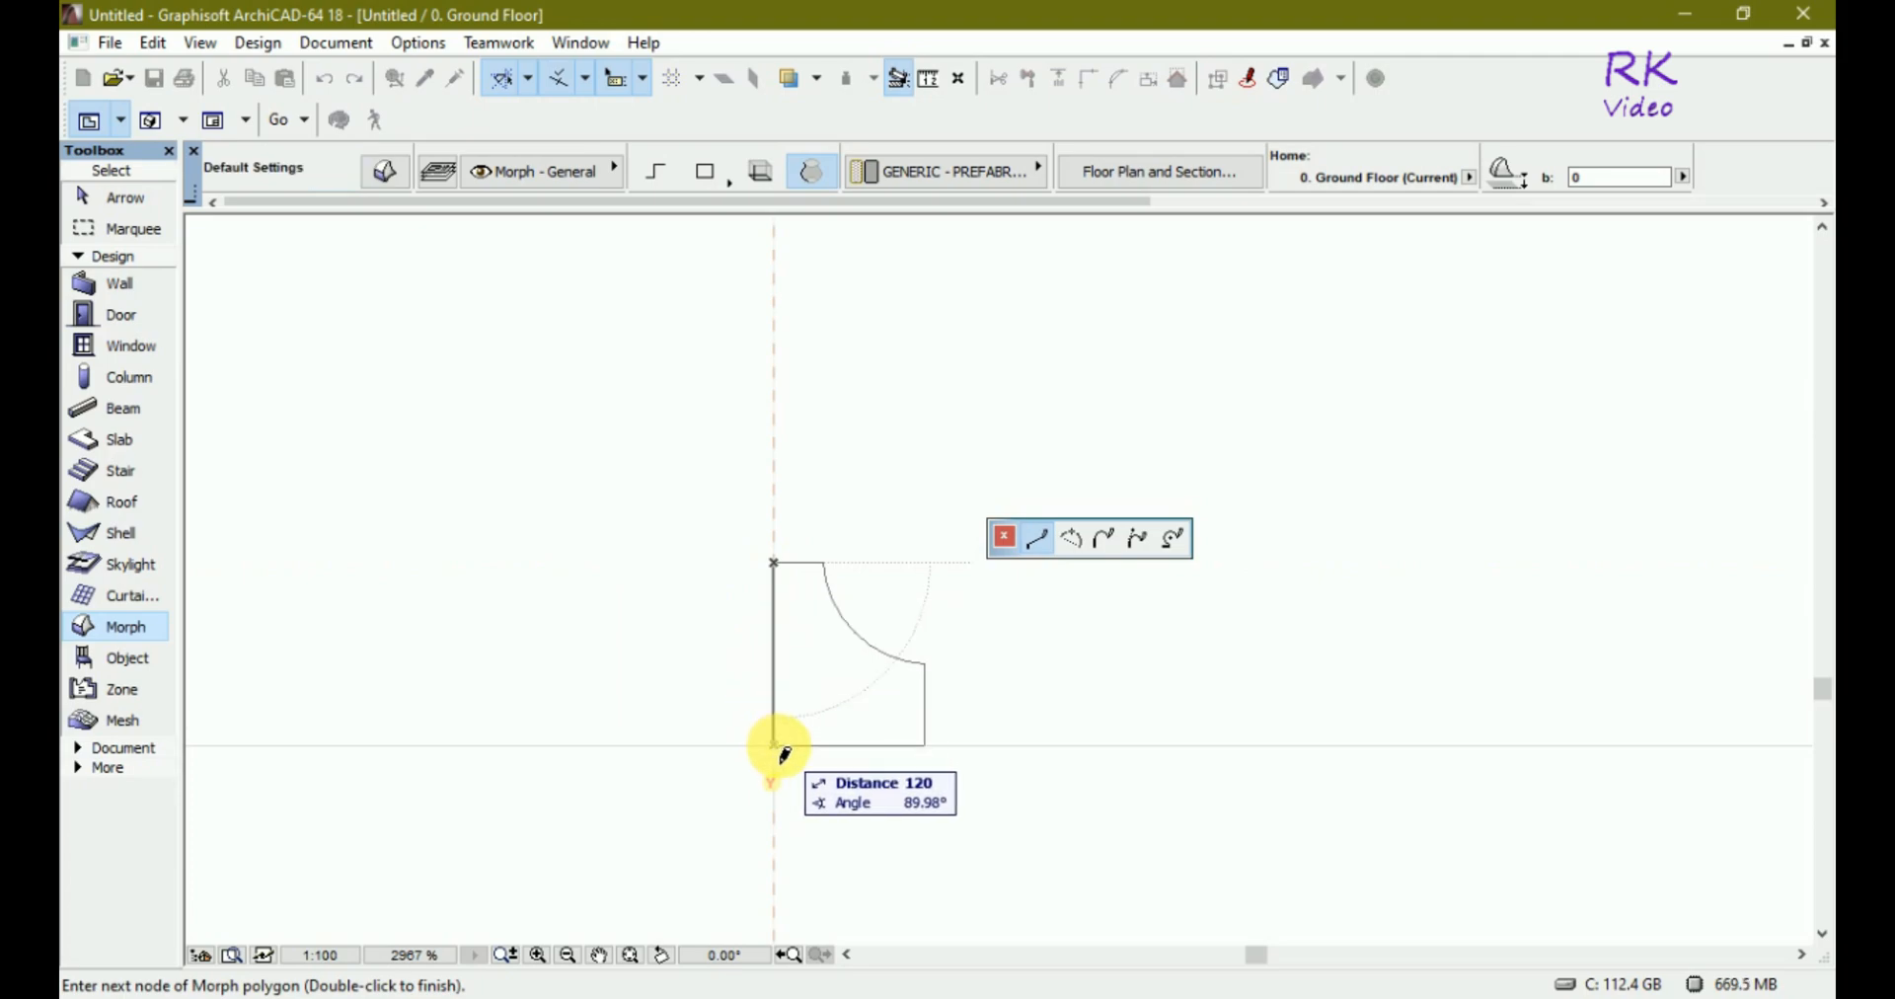
{"action": "left_click", "coordinate": [775, 747]}
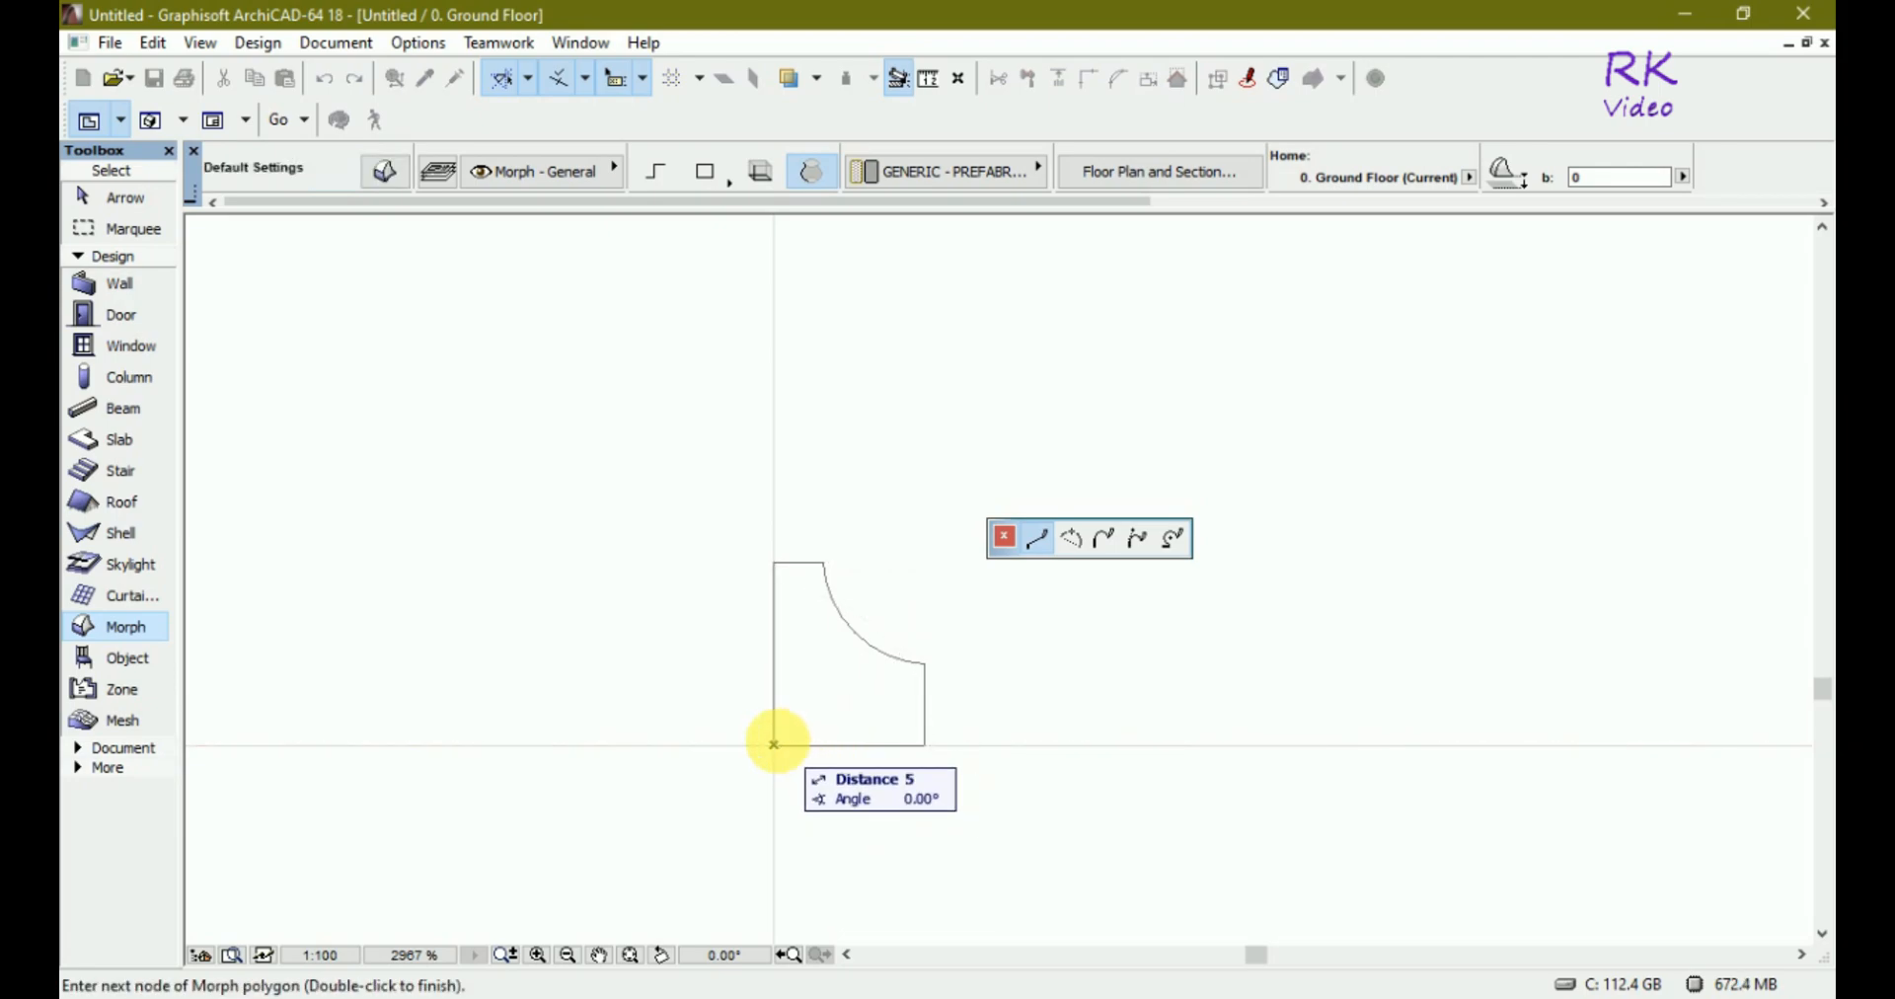
{"action": "left_click", "coordinate": [775, 747]}
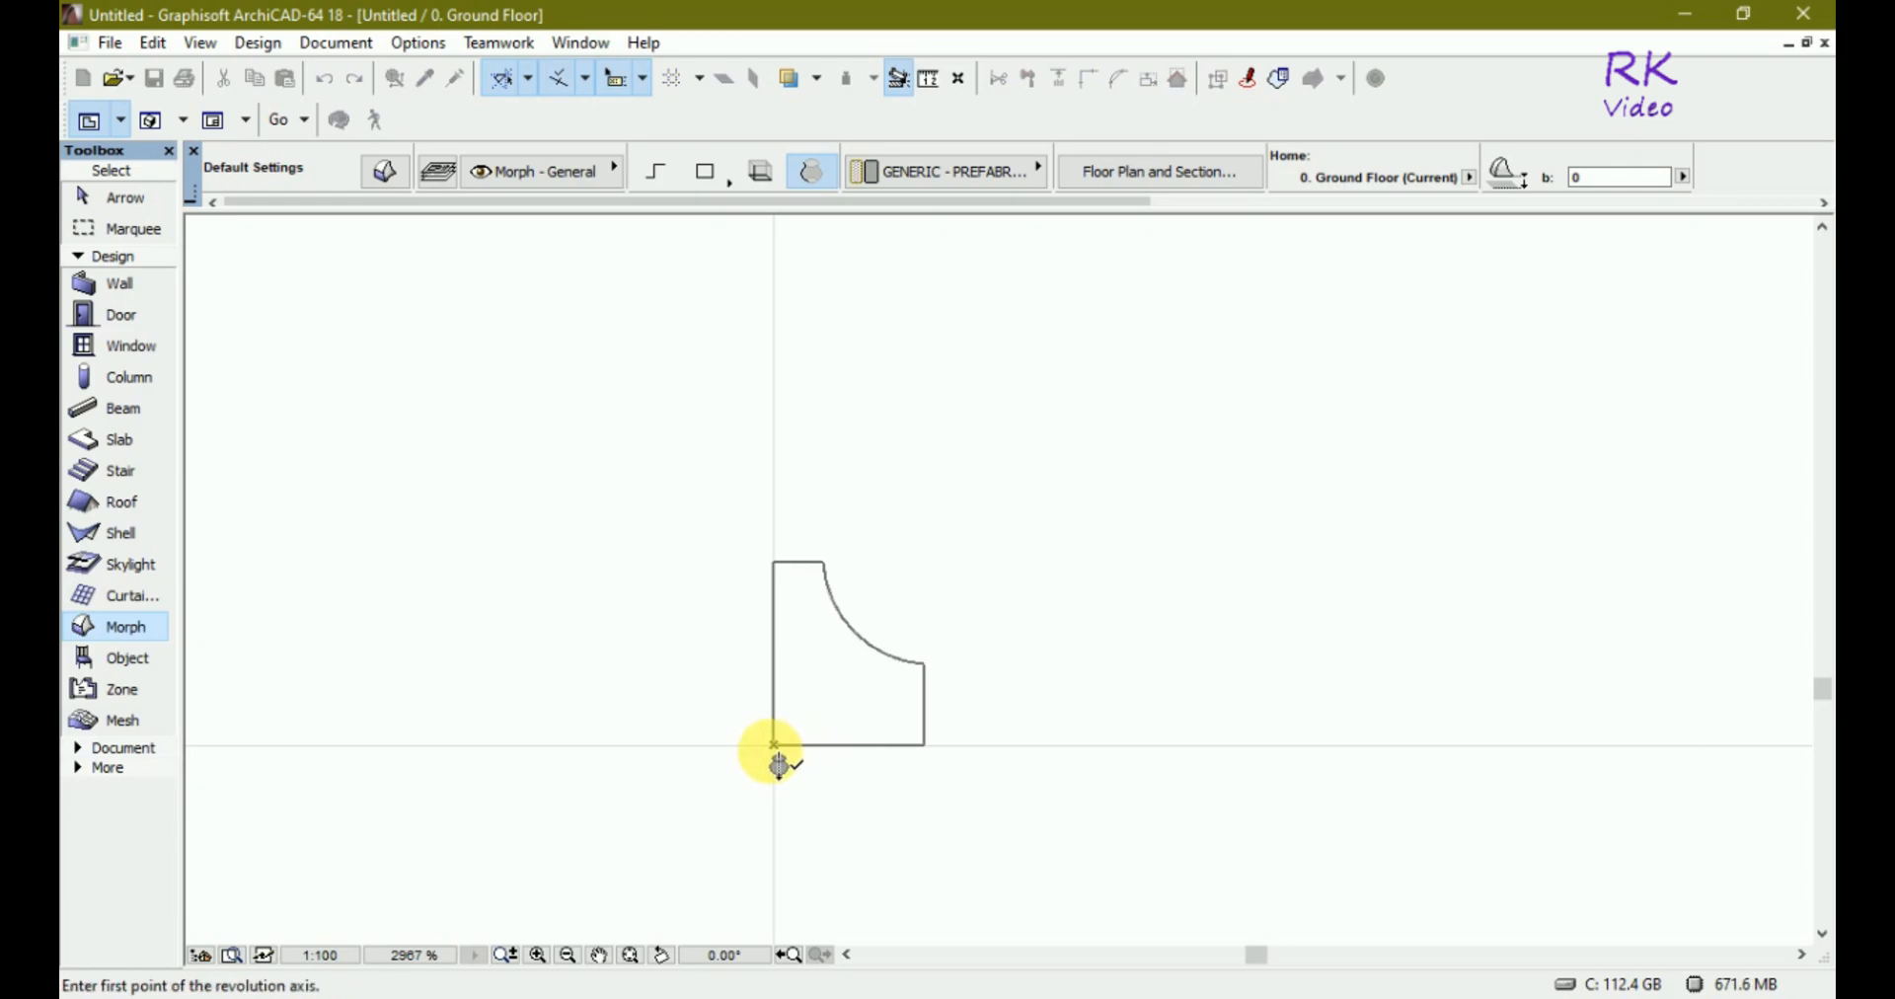
{"action": "scroll", "coordinate": [779, 765], "scroll_direction": "up", "scroll_amount": 4}
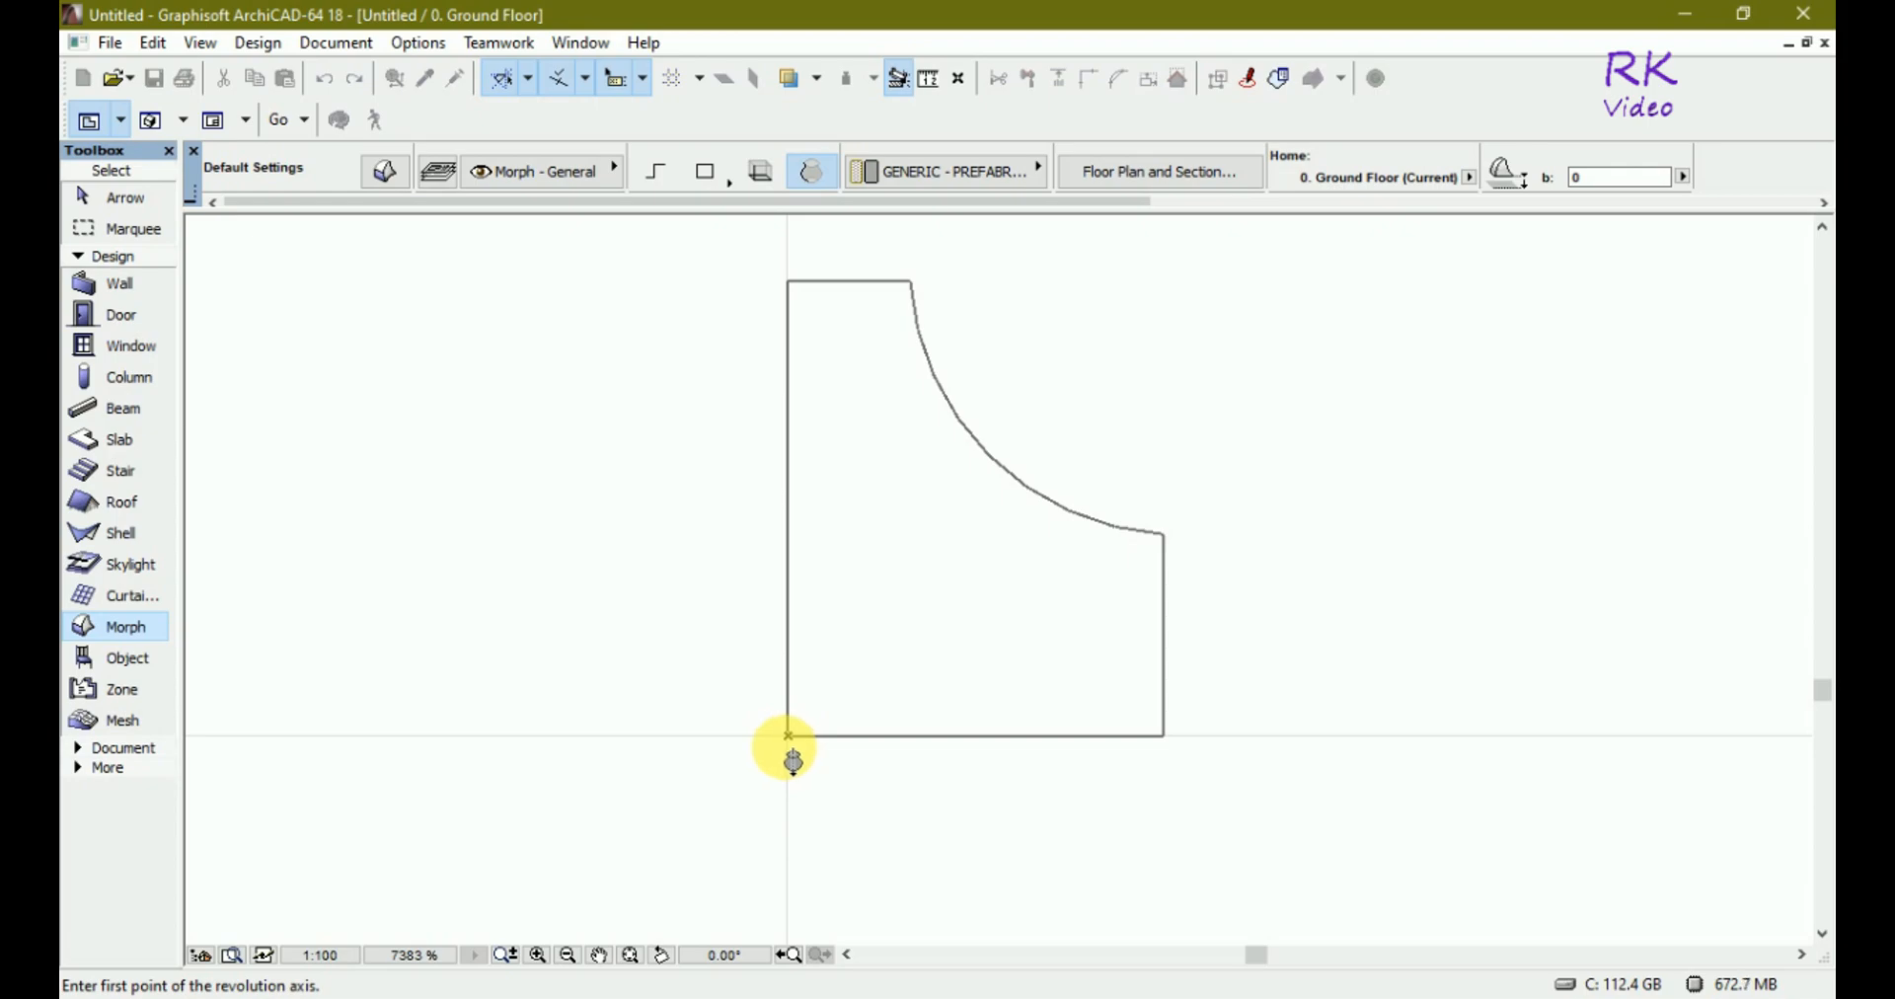
Define the revolution axis from the origin straight up through the profile's top edge and revolve the profile 360°.
{"action": "left_click", "coordinate": [787, 736]}
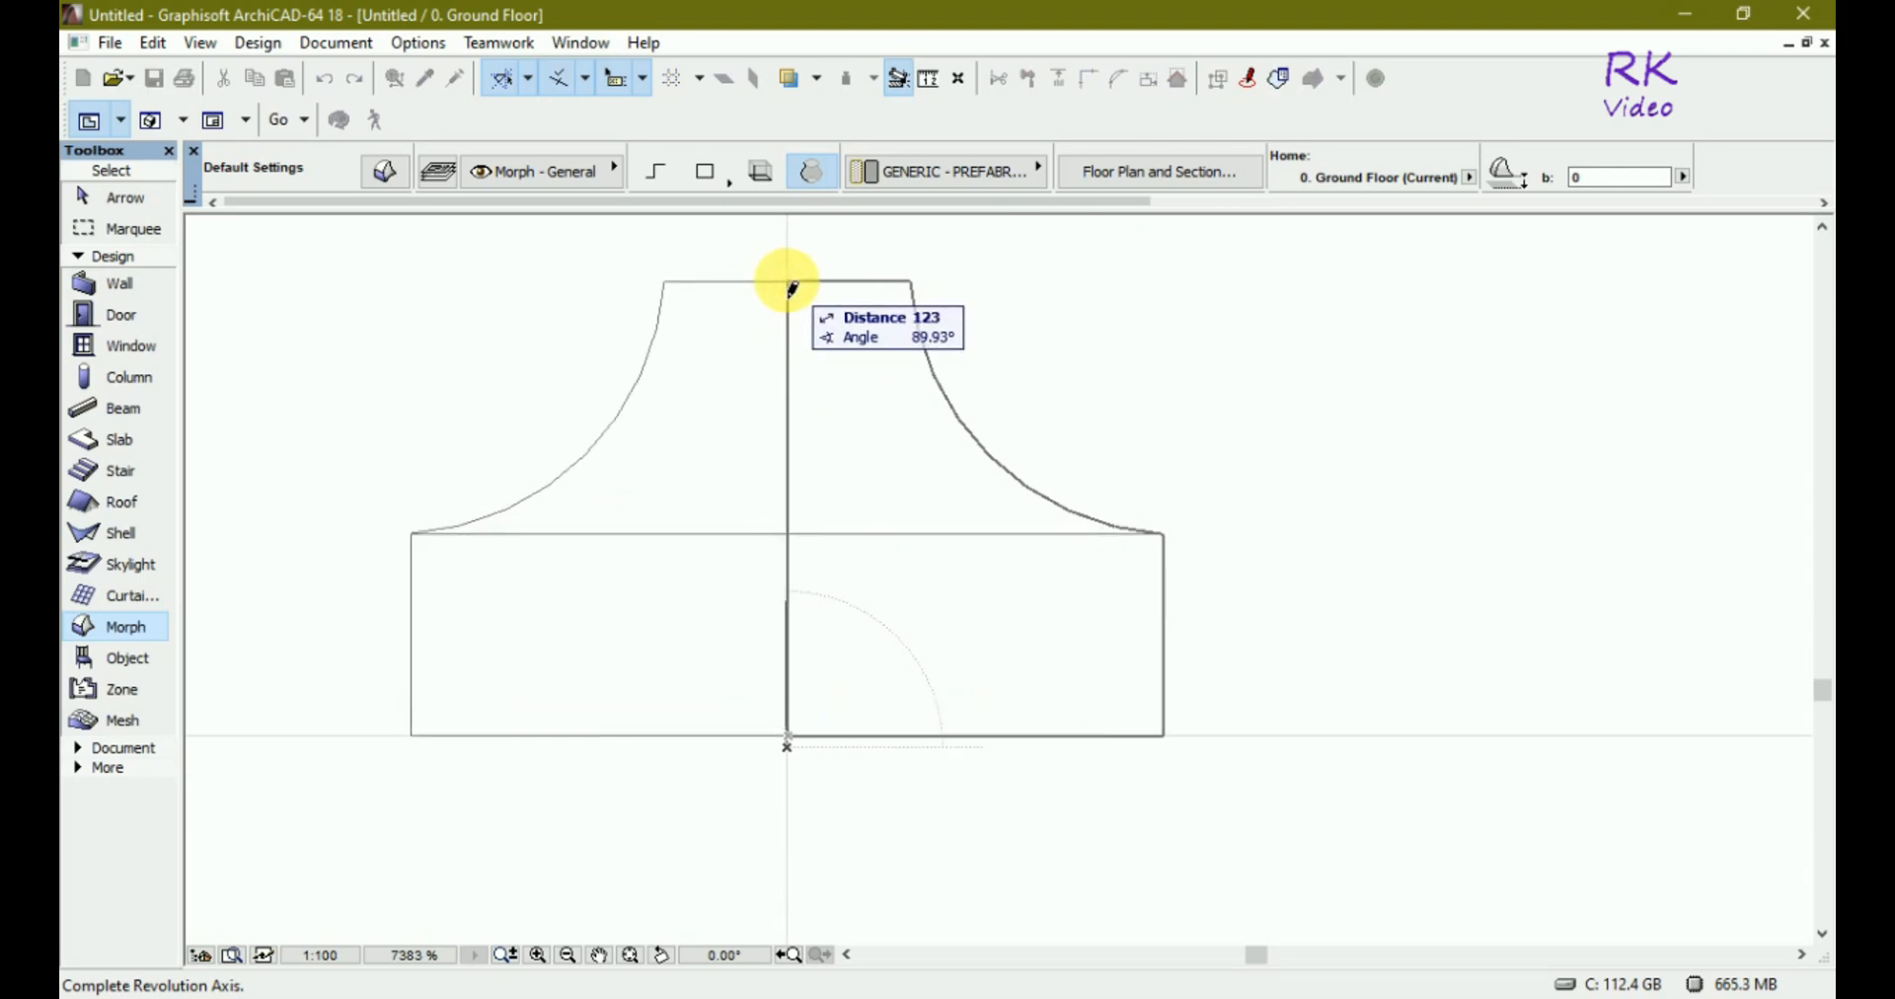
{"action": "left_click", "coordinate": [790, 284]}
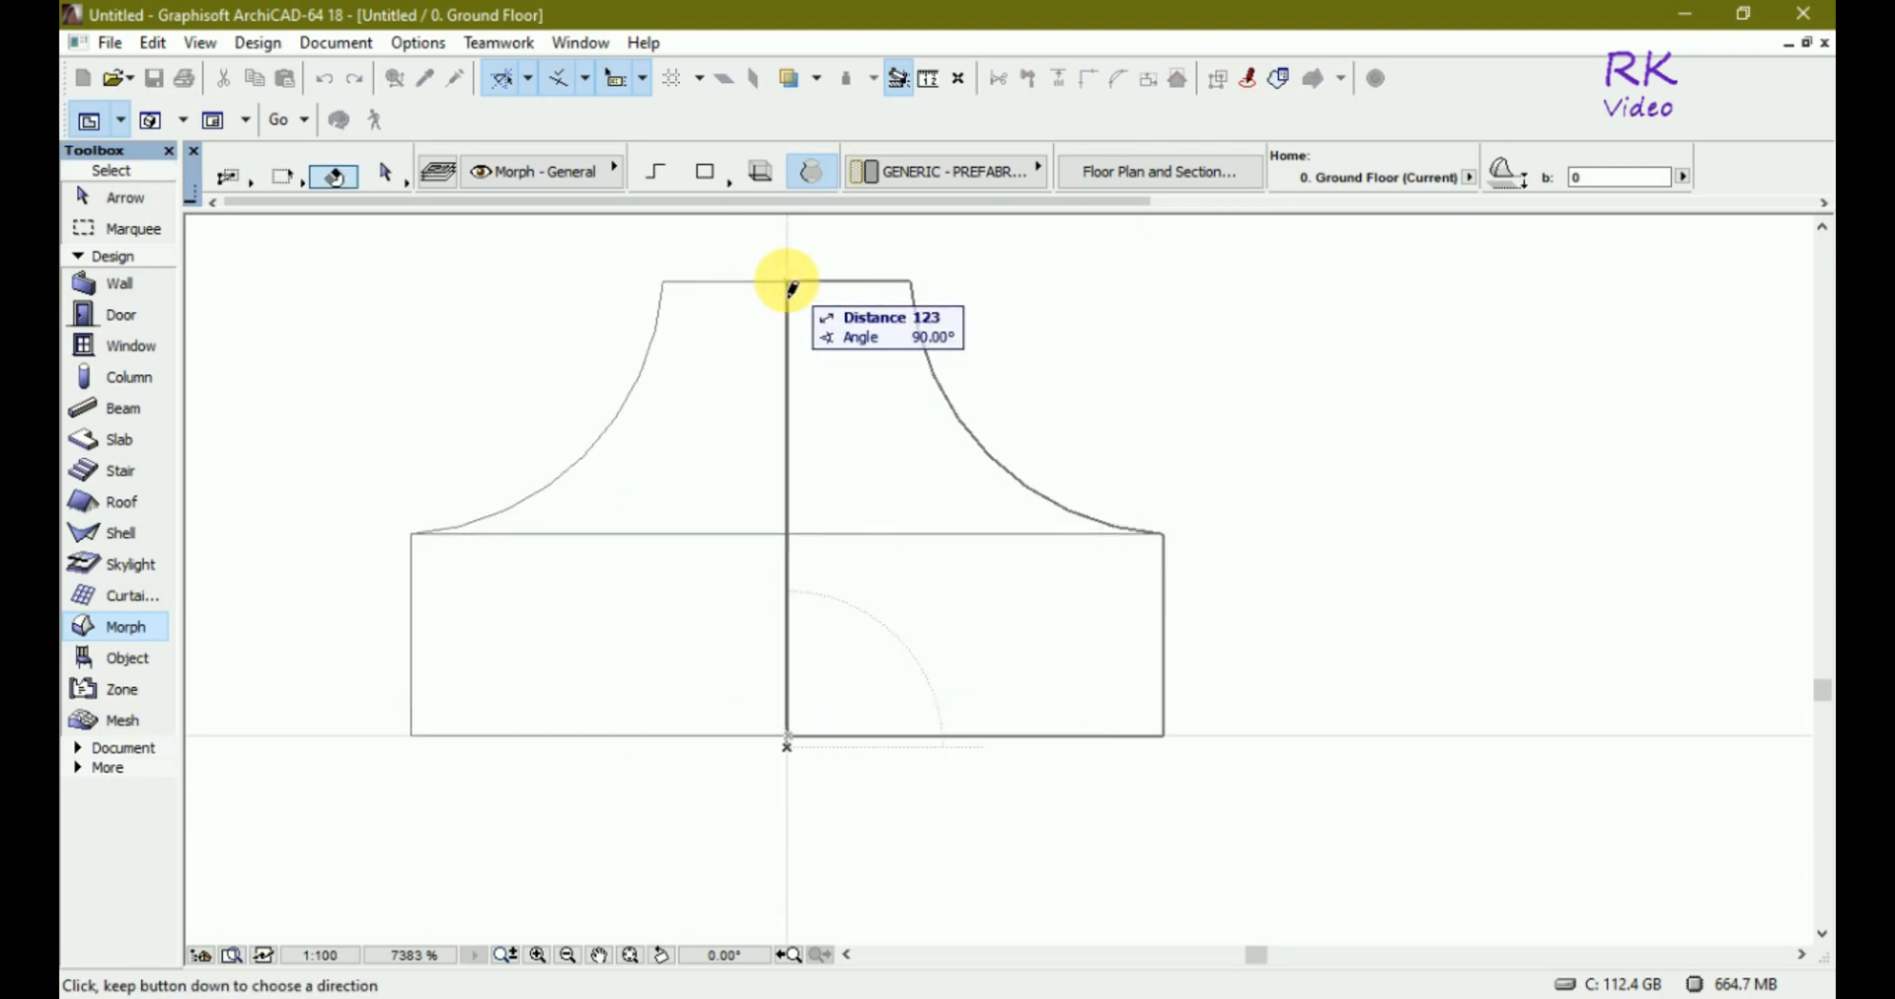
{"action": "left_click", "coordinate": [790, 285]}
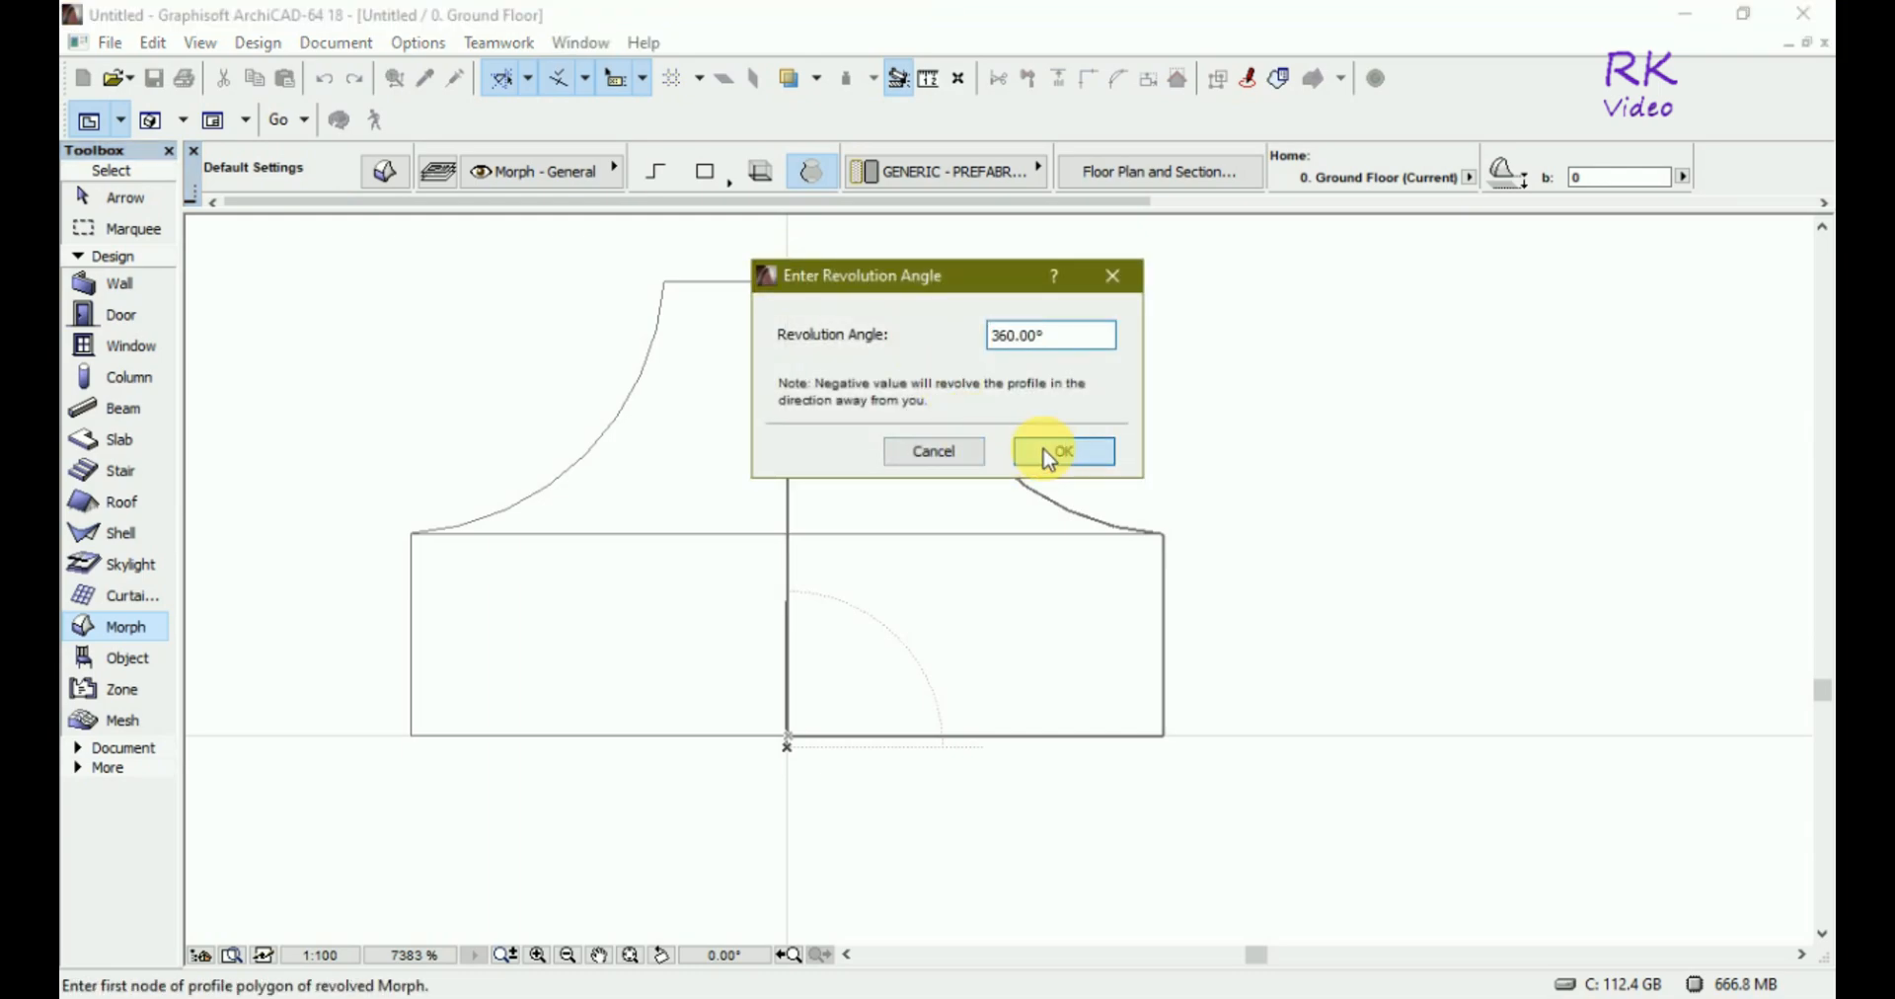
{"action": "left_click", "coordinate": [1048, 454]}
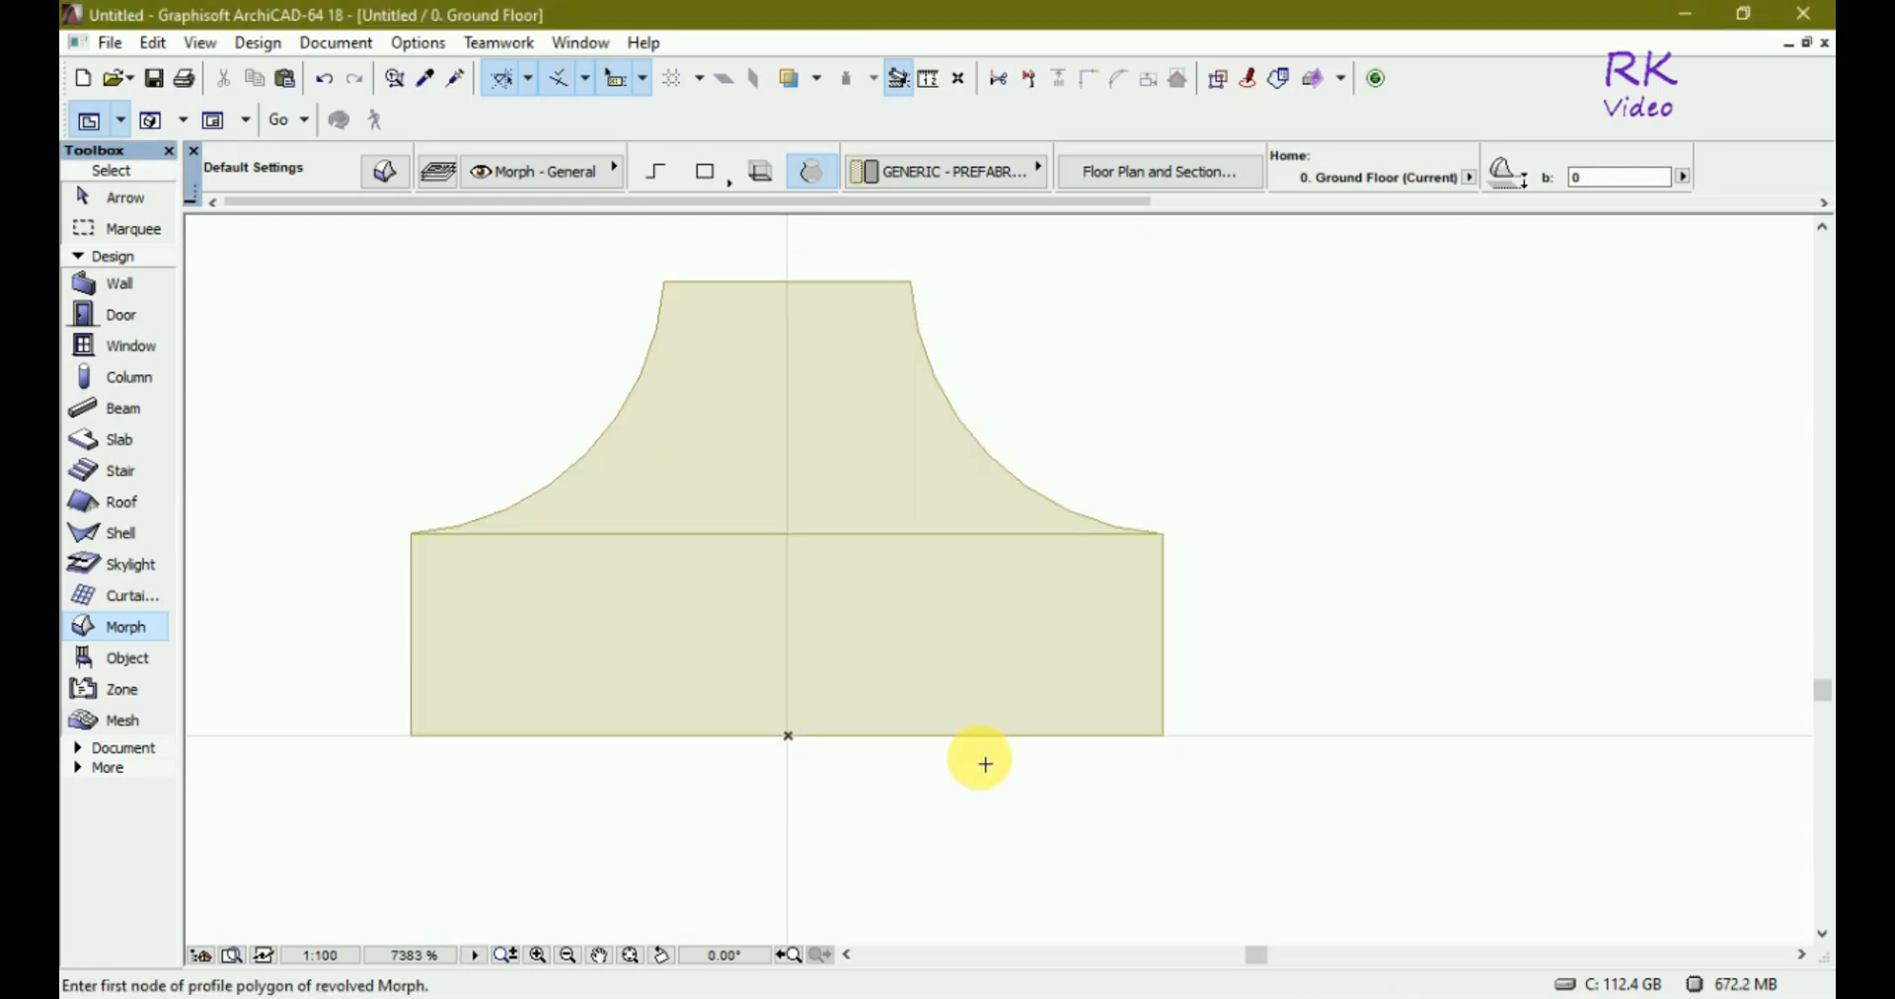
{"action": "scroll", "coordinate": [967, 762], "scroll_direction": "down", "scroll_amount": 6}
{"action": "scroll", "coordinate": [930, 762], "scroll_direction": "up", "scroll_amount": 2}
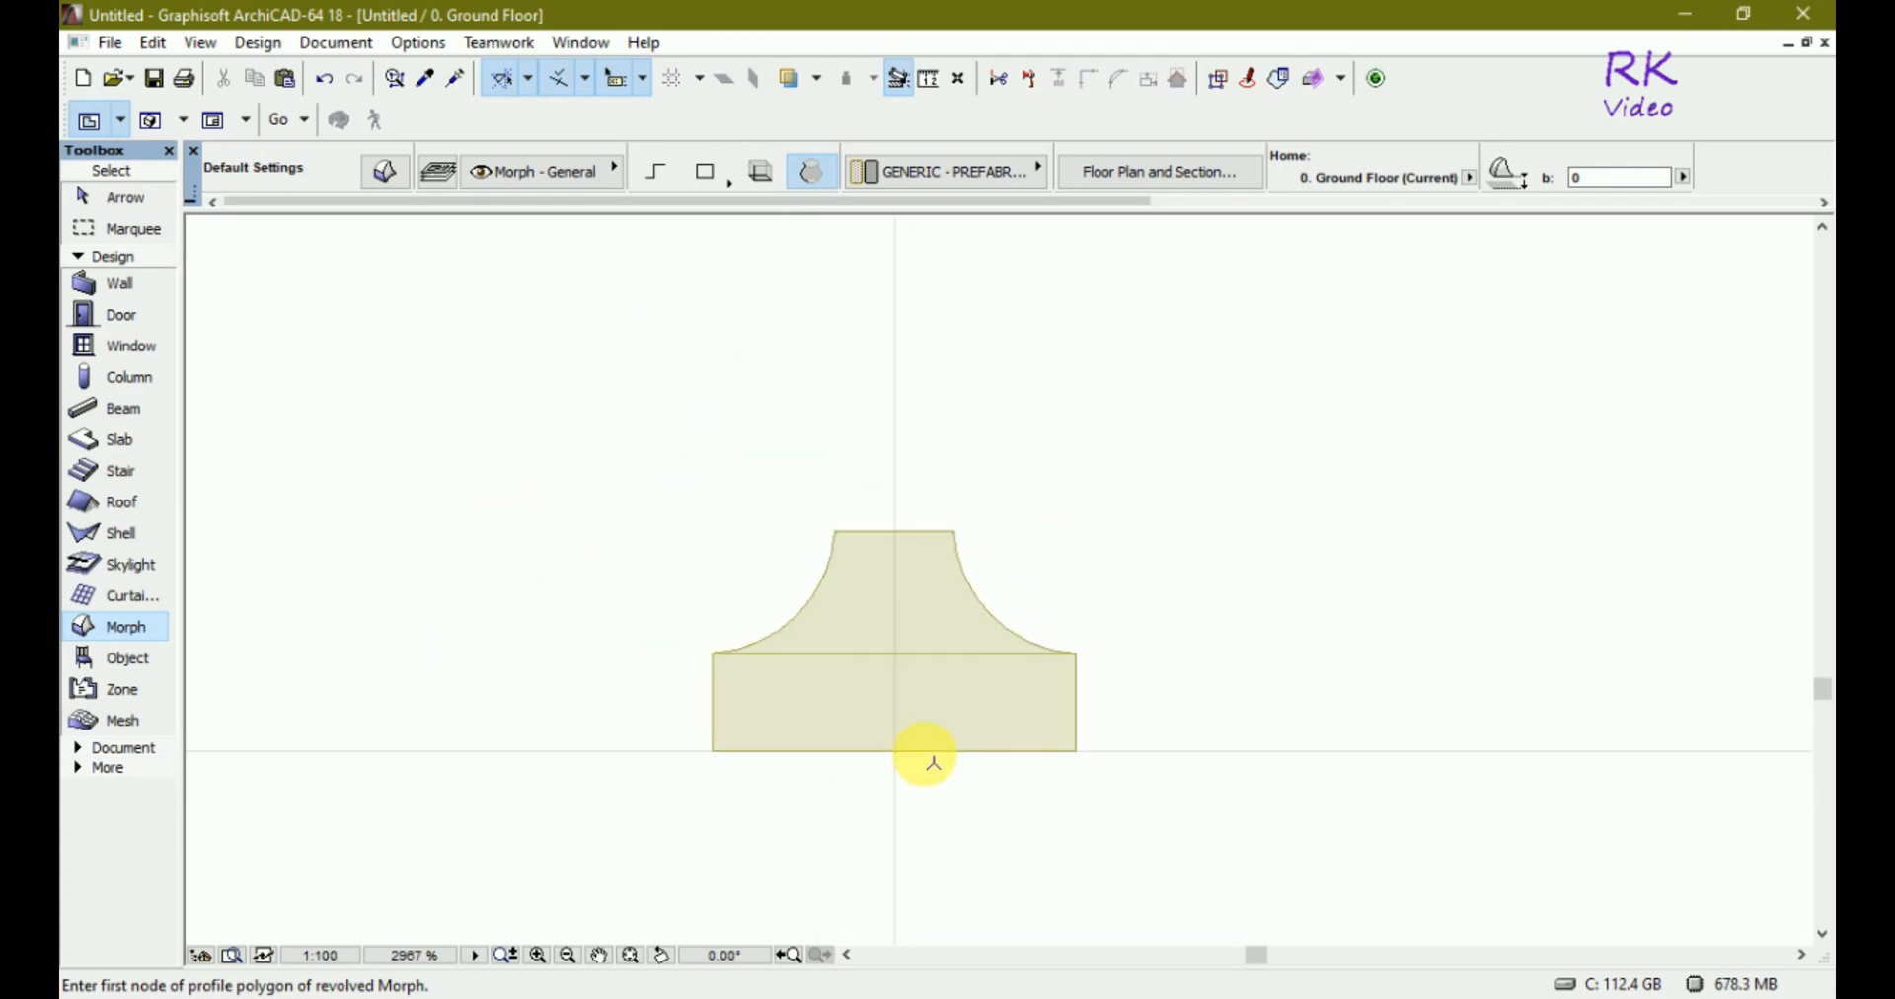
{"action": "scroll", "coordinate": [928, 760], "scroll_direction": "up", "scroll_amount": 4}
{"action": "key", "text": "Escape"}
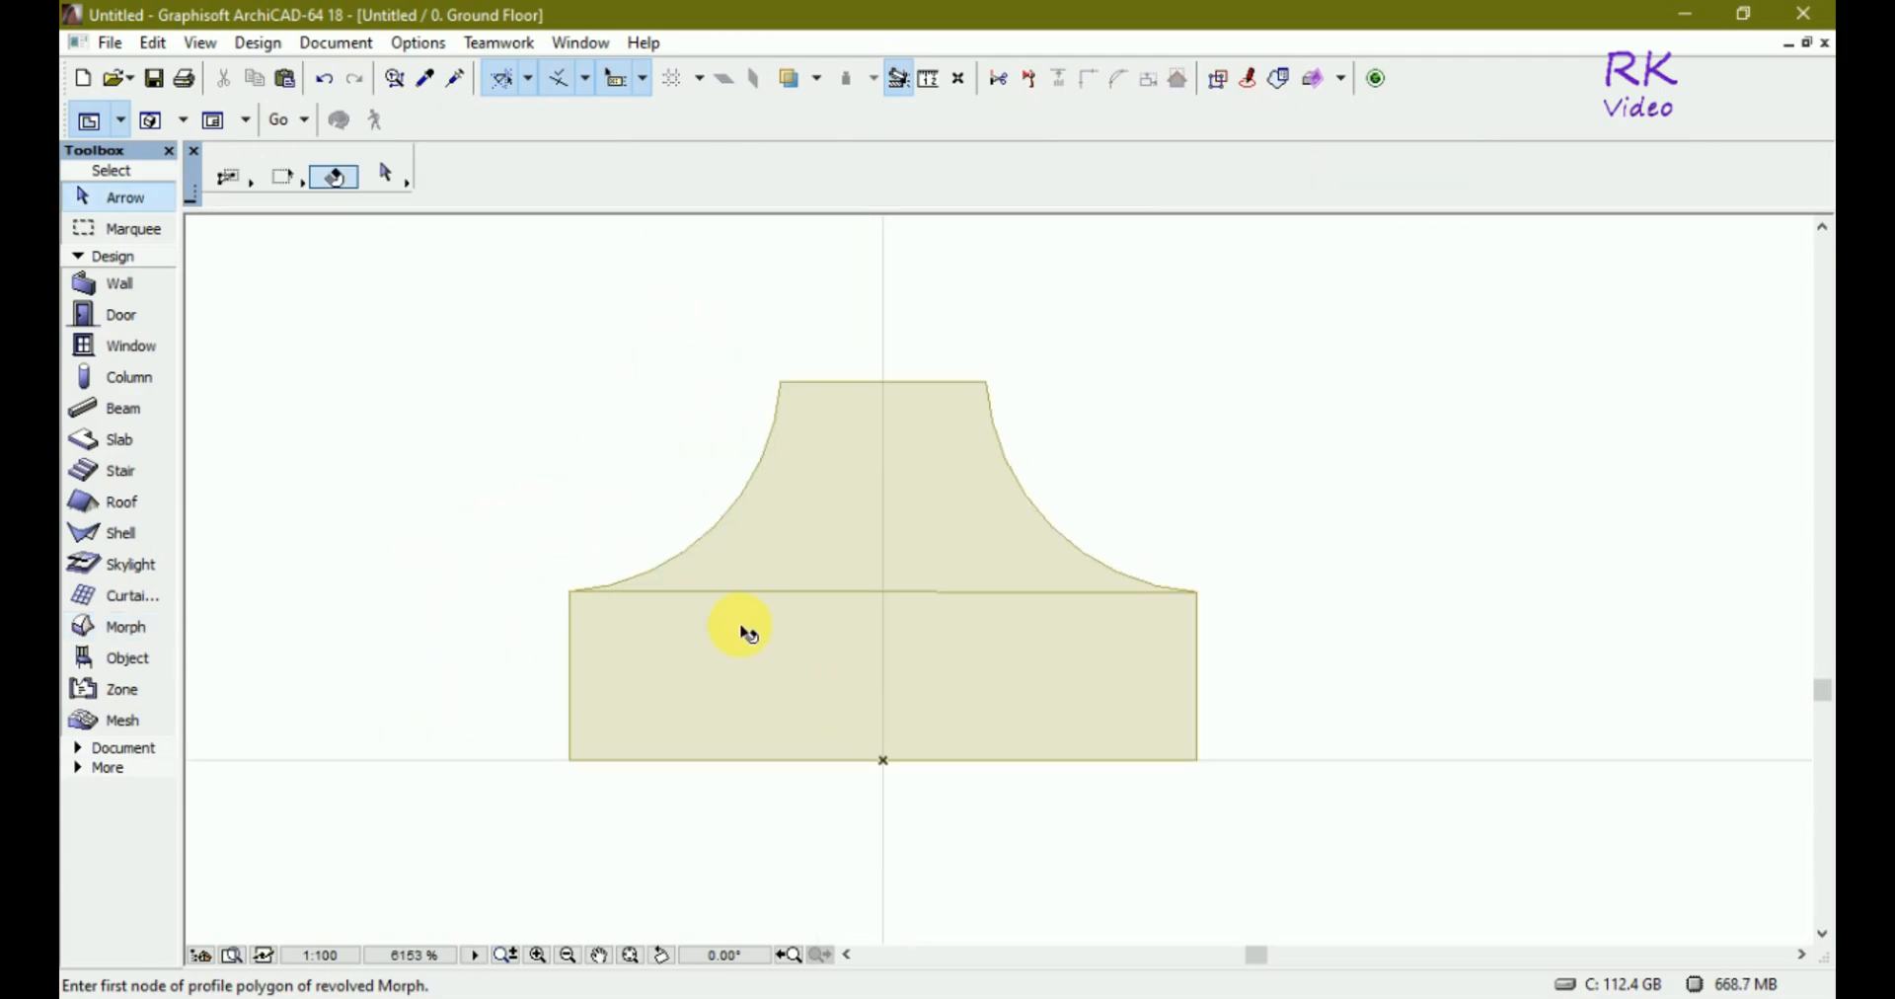
Select the revolved Morph and show everything in the 3D window.
{"action": "left_click_drag", "start_coordinate": [479, 283], "coordinate": [1283, 831]}
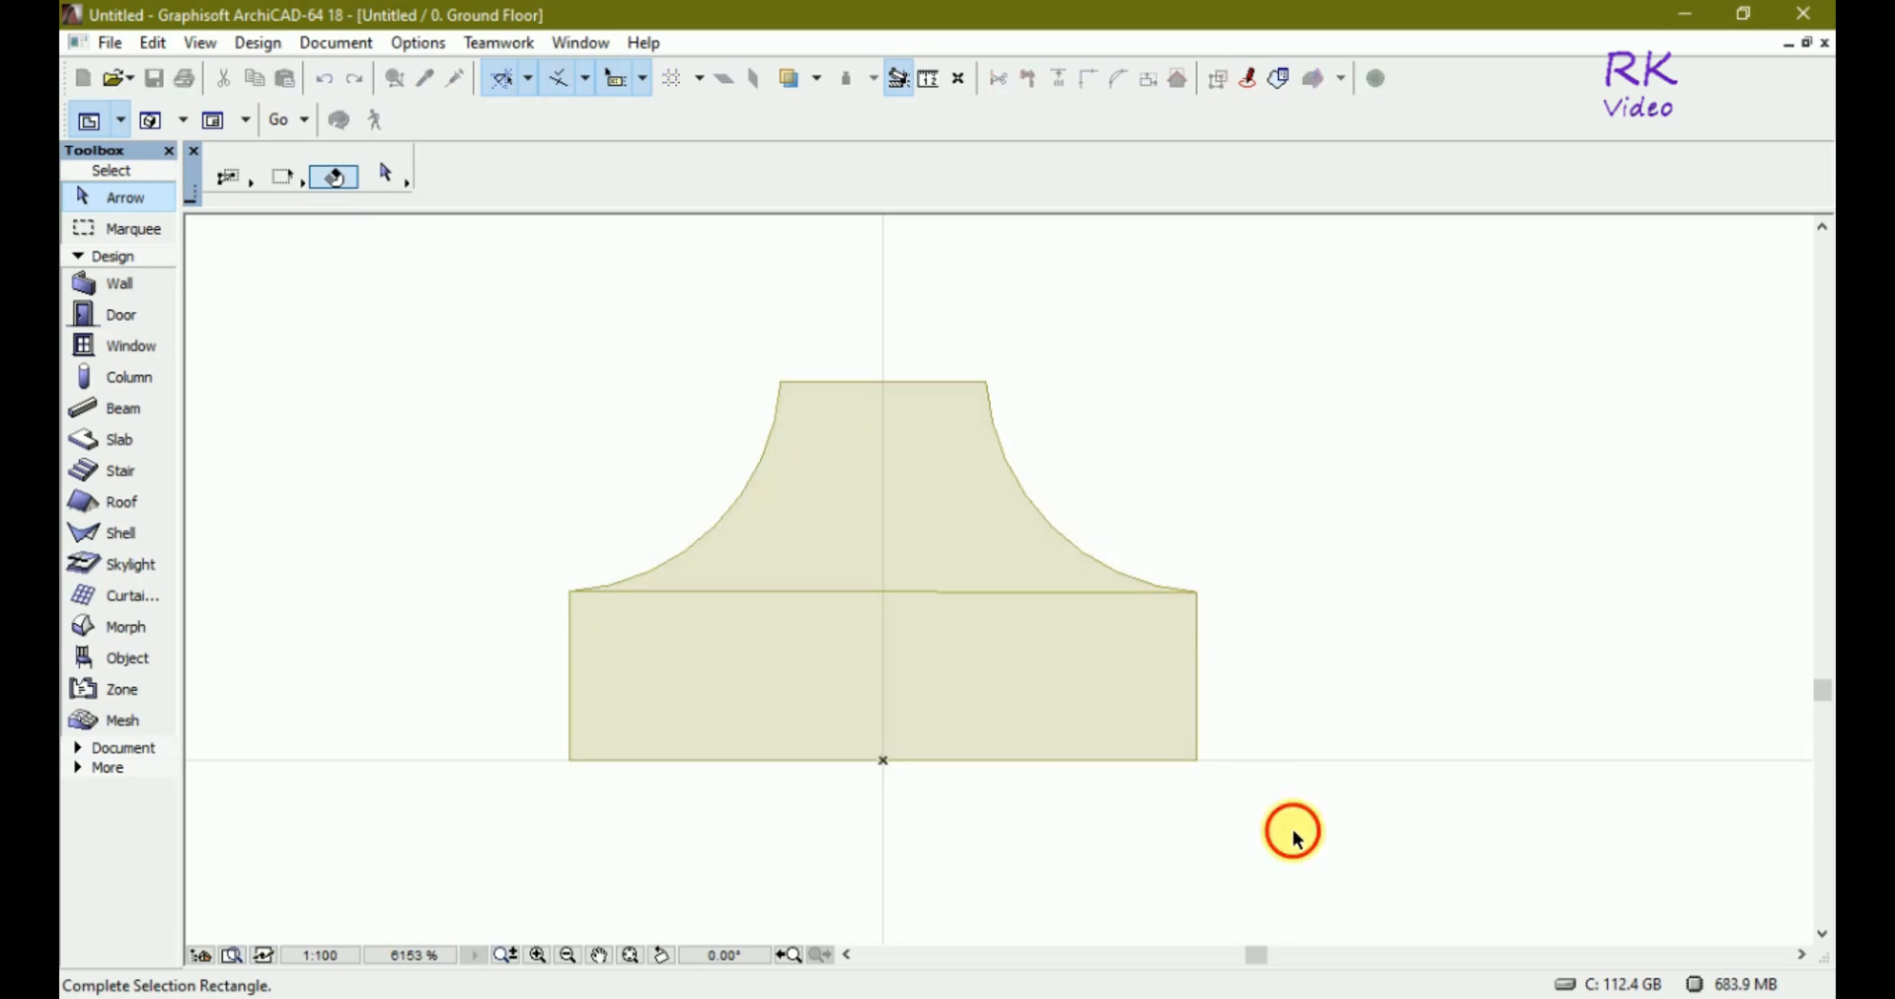
{"action": "right_click", "coordinate": [850, 525]}
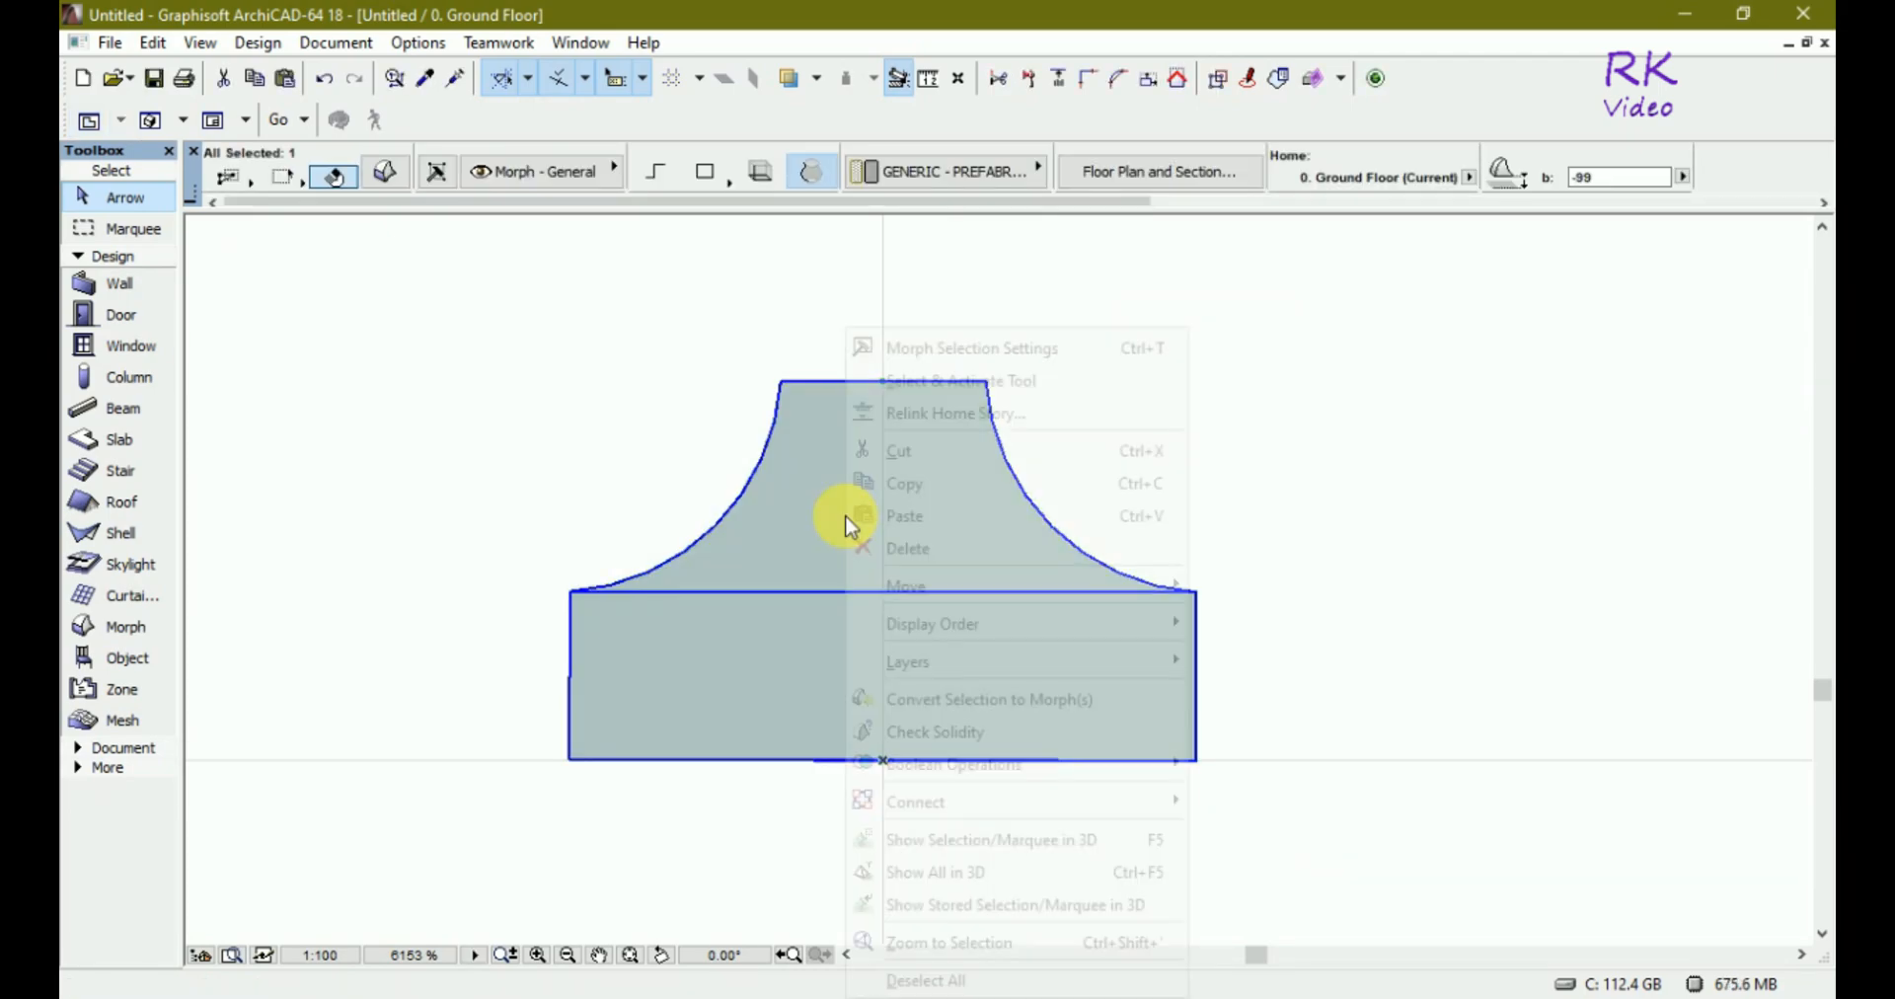
{"action": "left_click", "coordinate": [943, 875]}
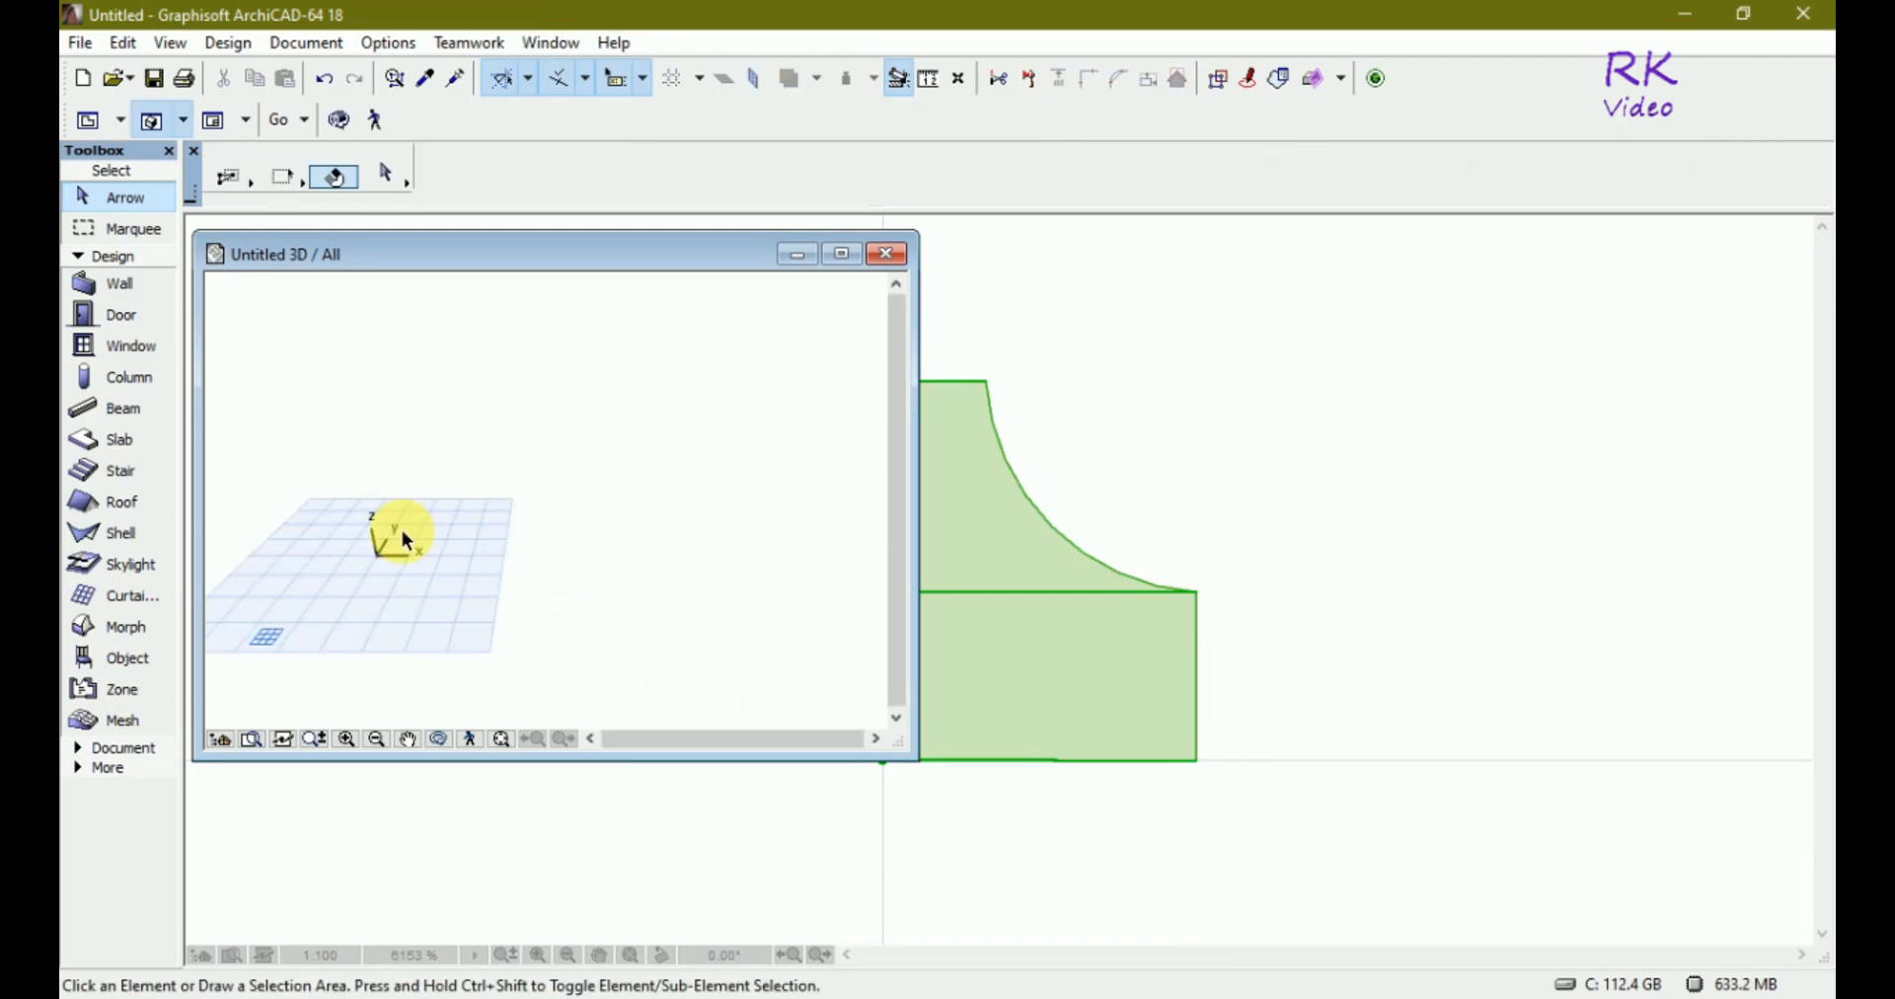
Zoom and orbit the 3D window to examine the revolved Morph from different angles.
{"action": "scroll", "coordinate": [269, 597], "scroll_direction": "up", "scroll_amount": 5}
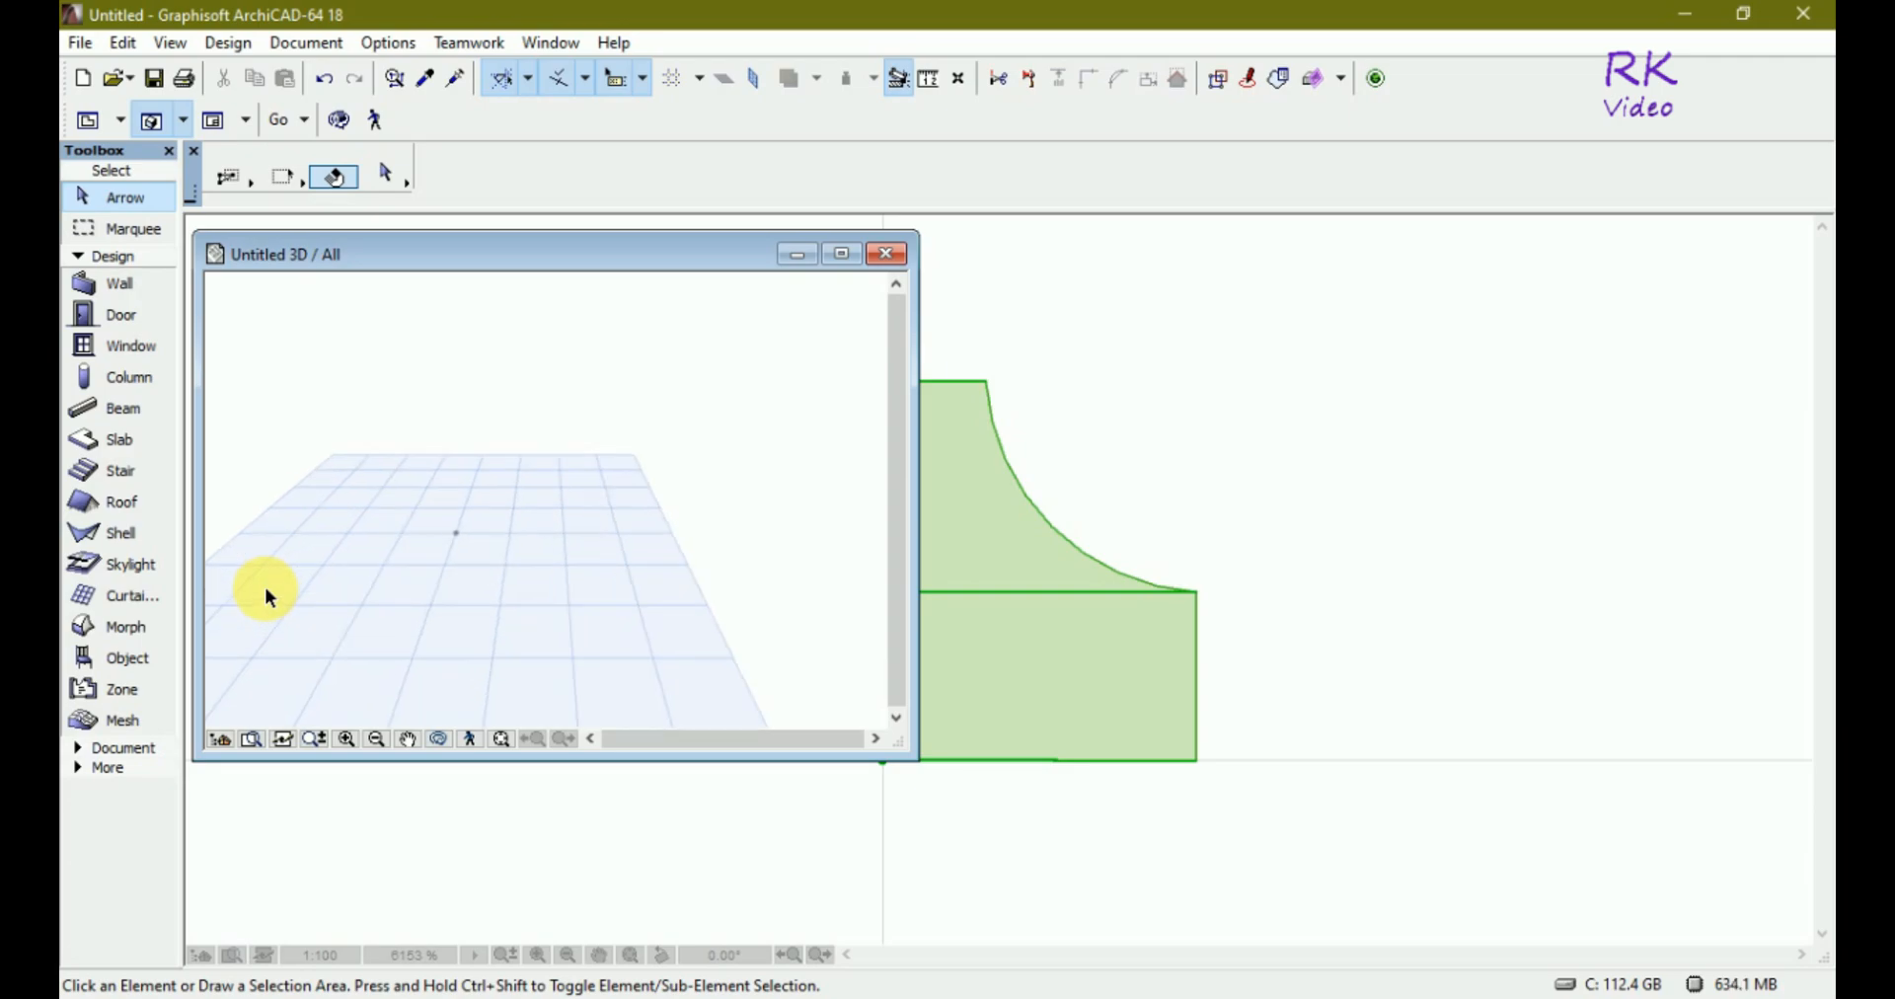
{"action": "scroll", "coordinate": [494, 528], "scroll_direction": "up", "scroll_amount": 5}
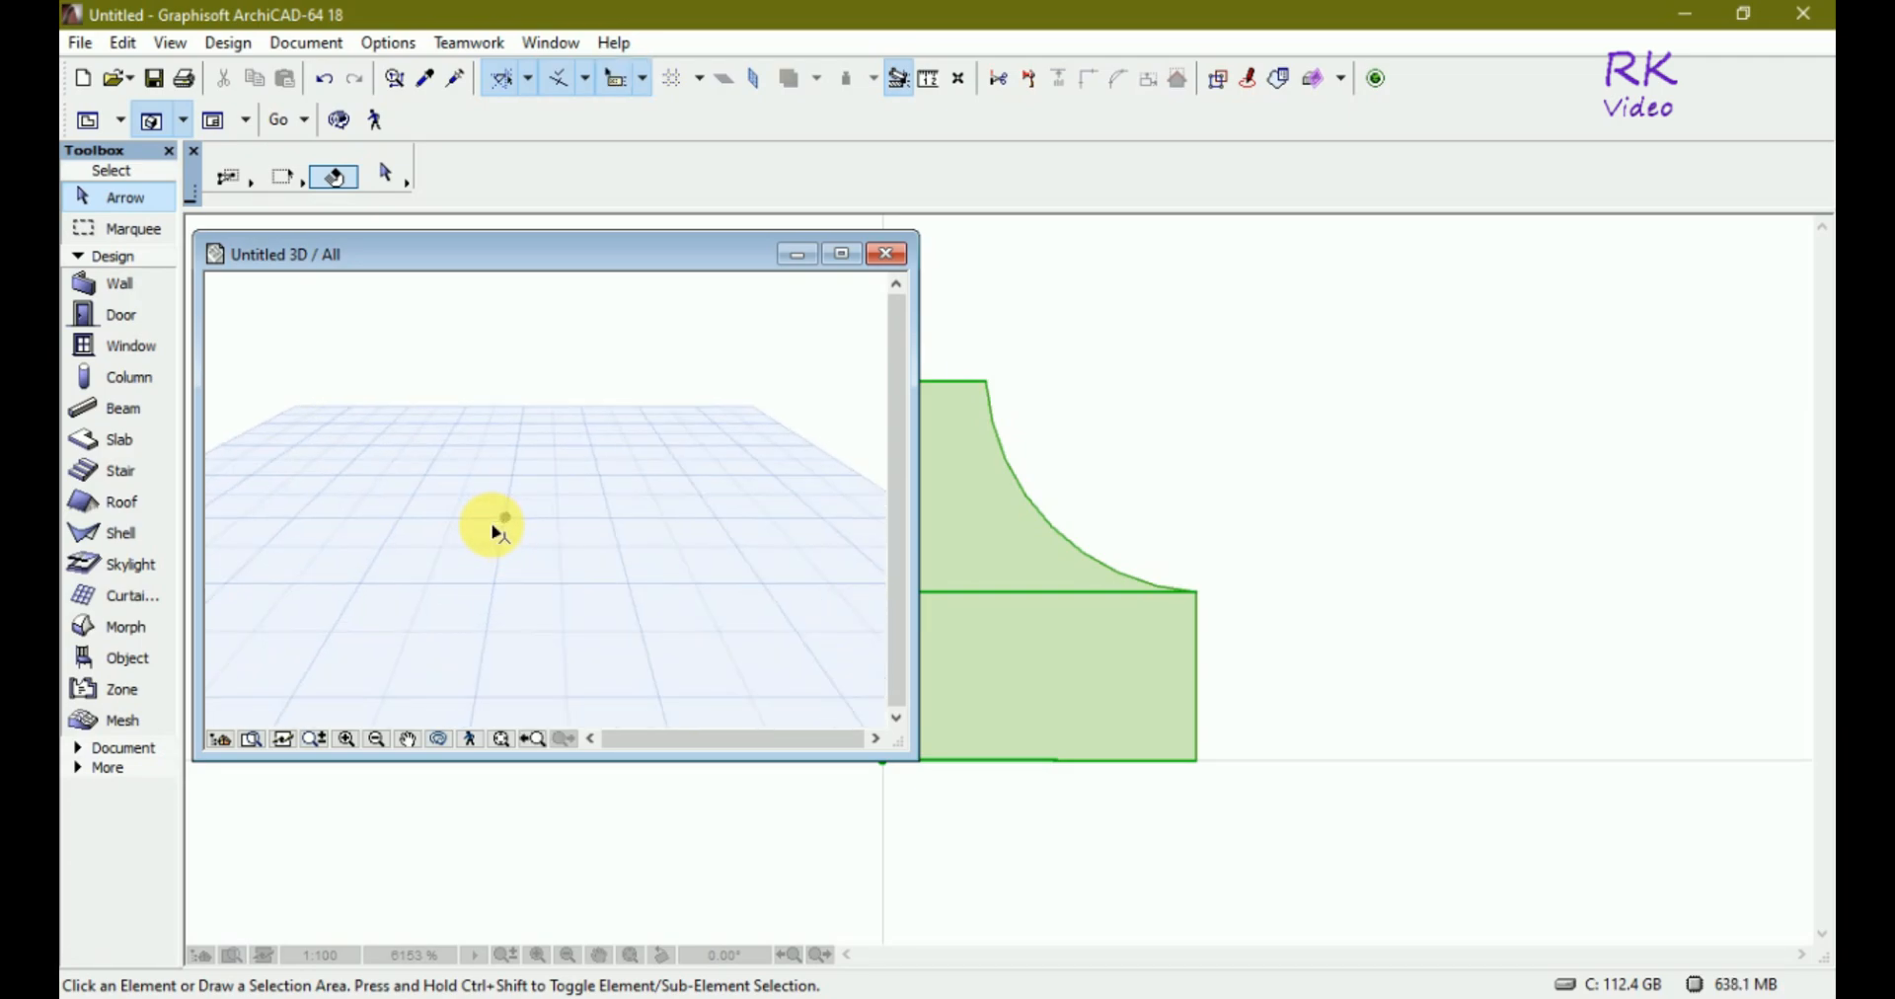
{"action": "scroll", "coordinate": [520, 524], "scroll_direction": "up", "scroll_amount": 3}
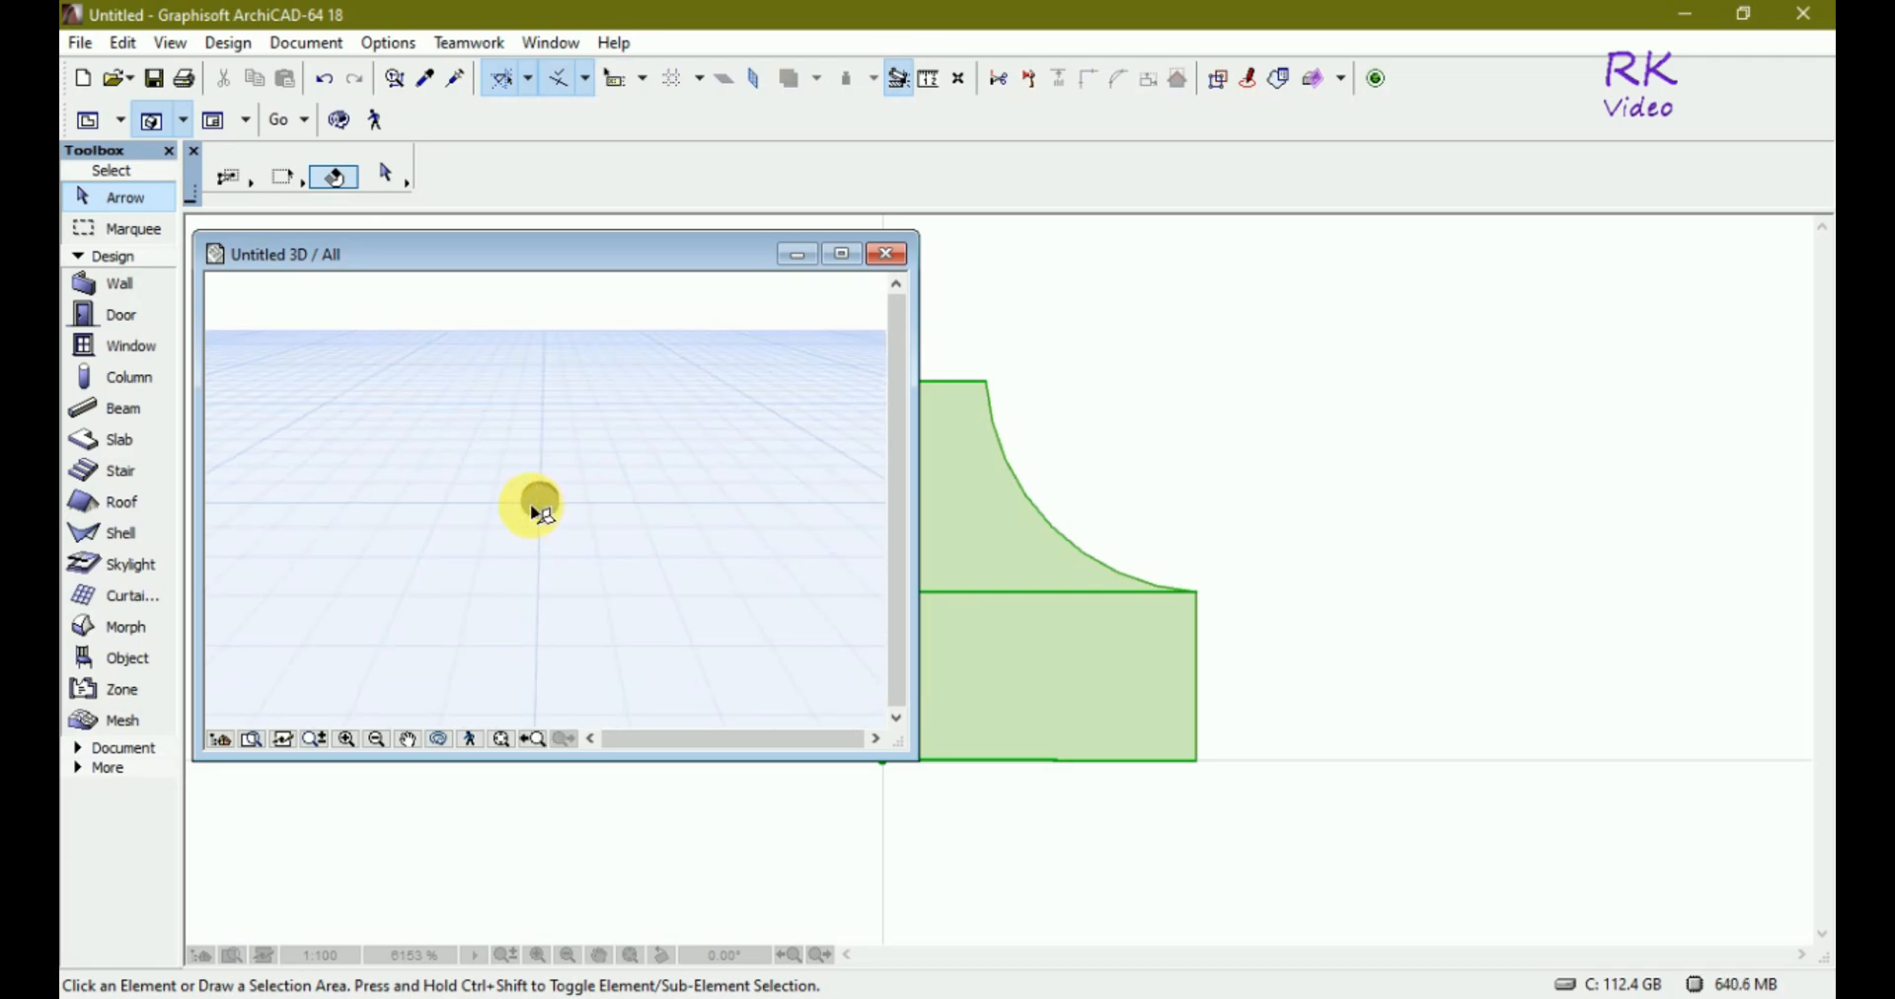
{"action": "scroll", "coordinate": [533, 509], "scroll_direction": "up", "scroll_amount": 4}
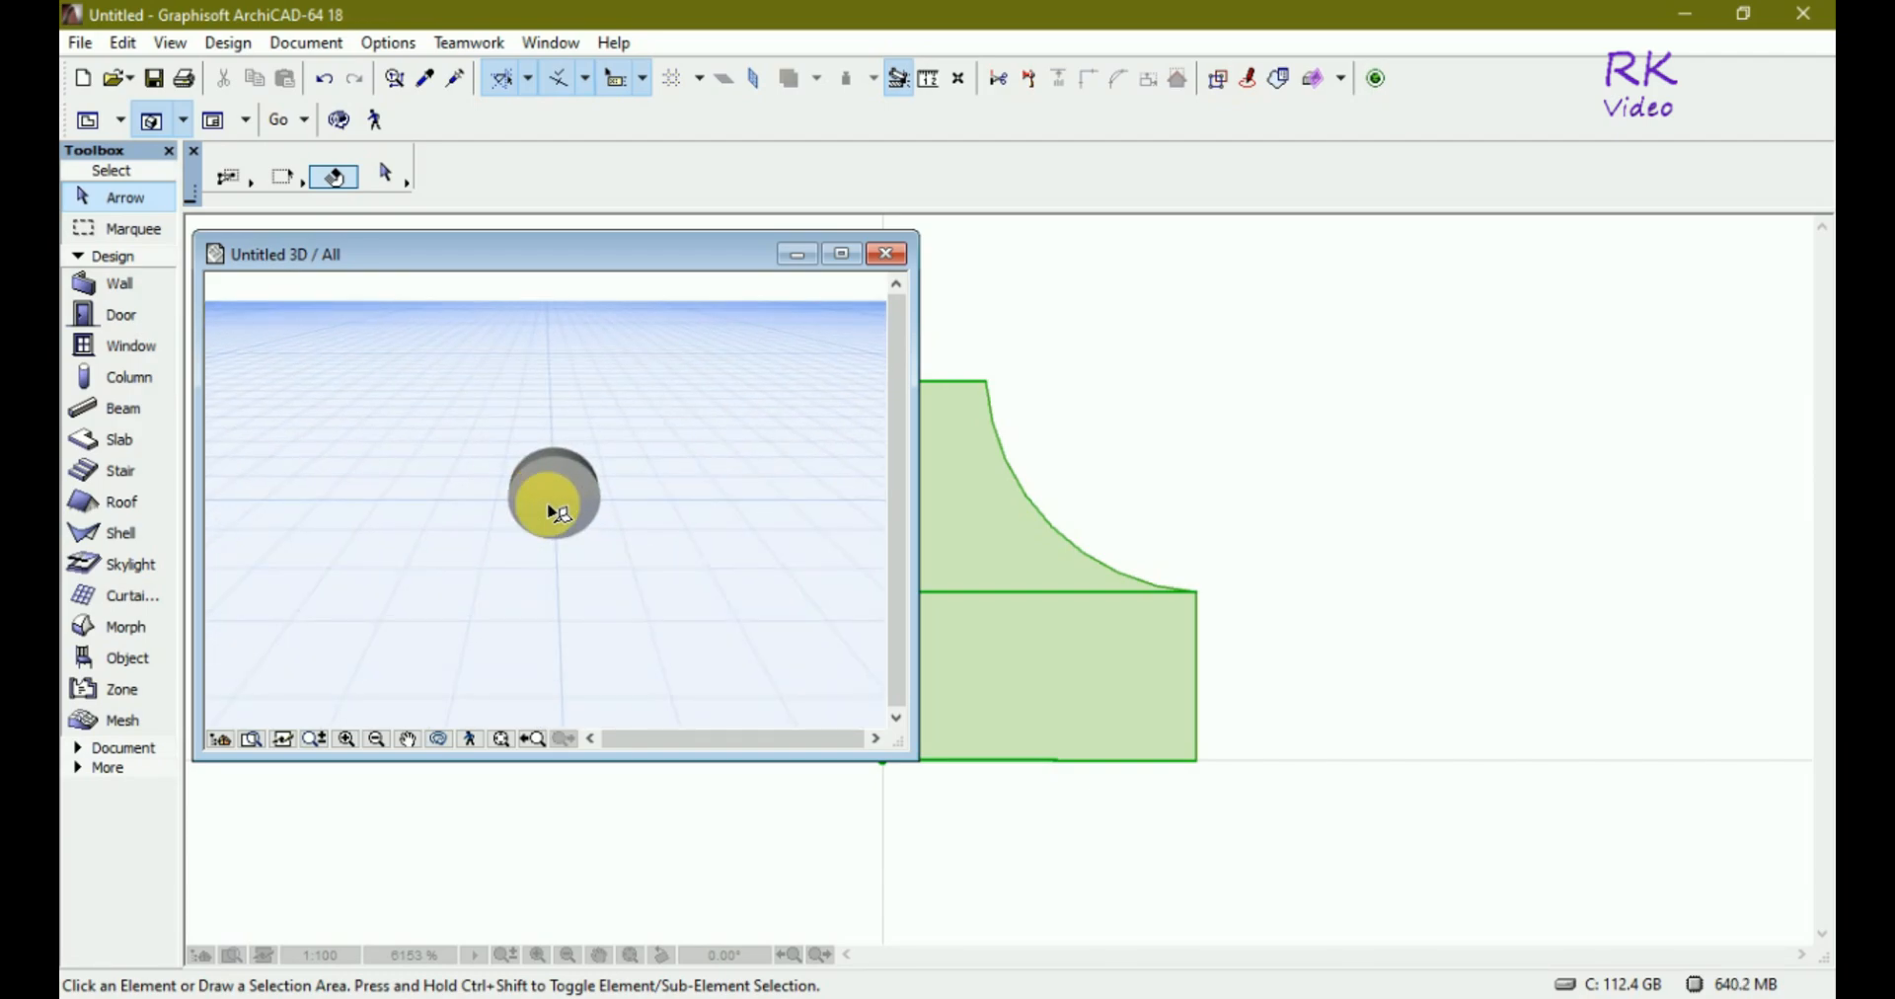
{"action": "key", "text": "o"}
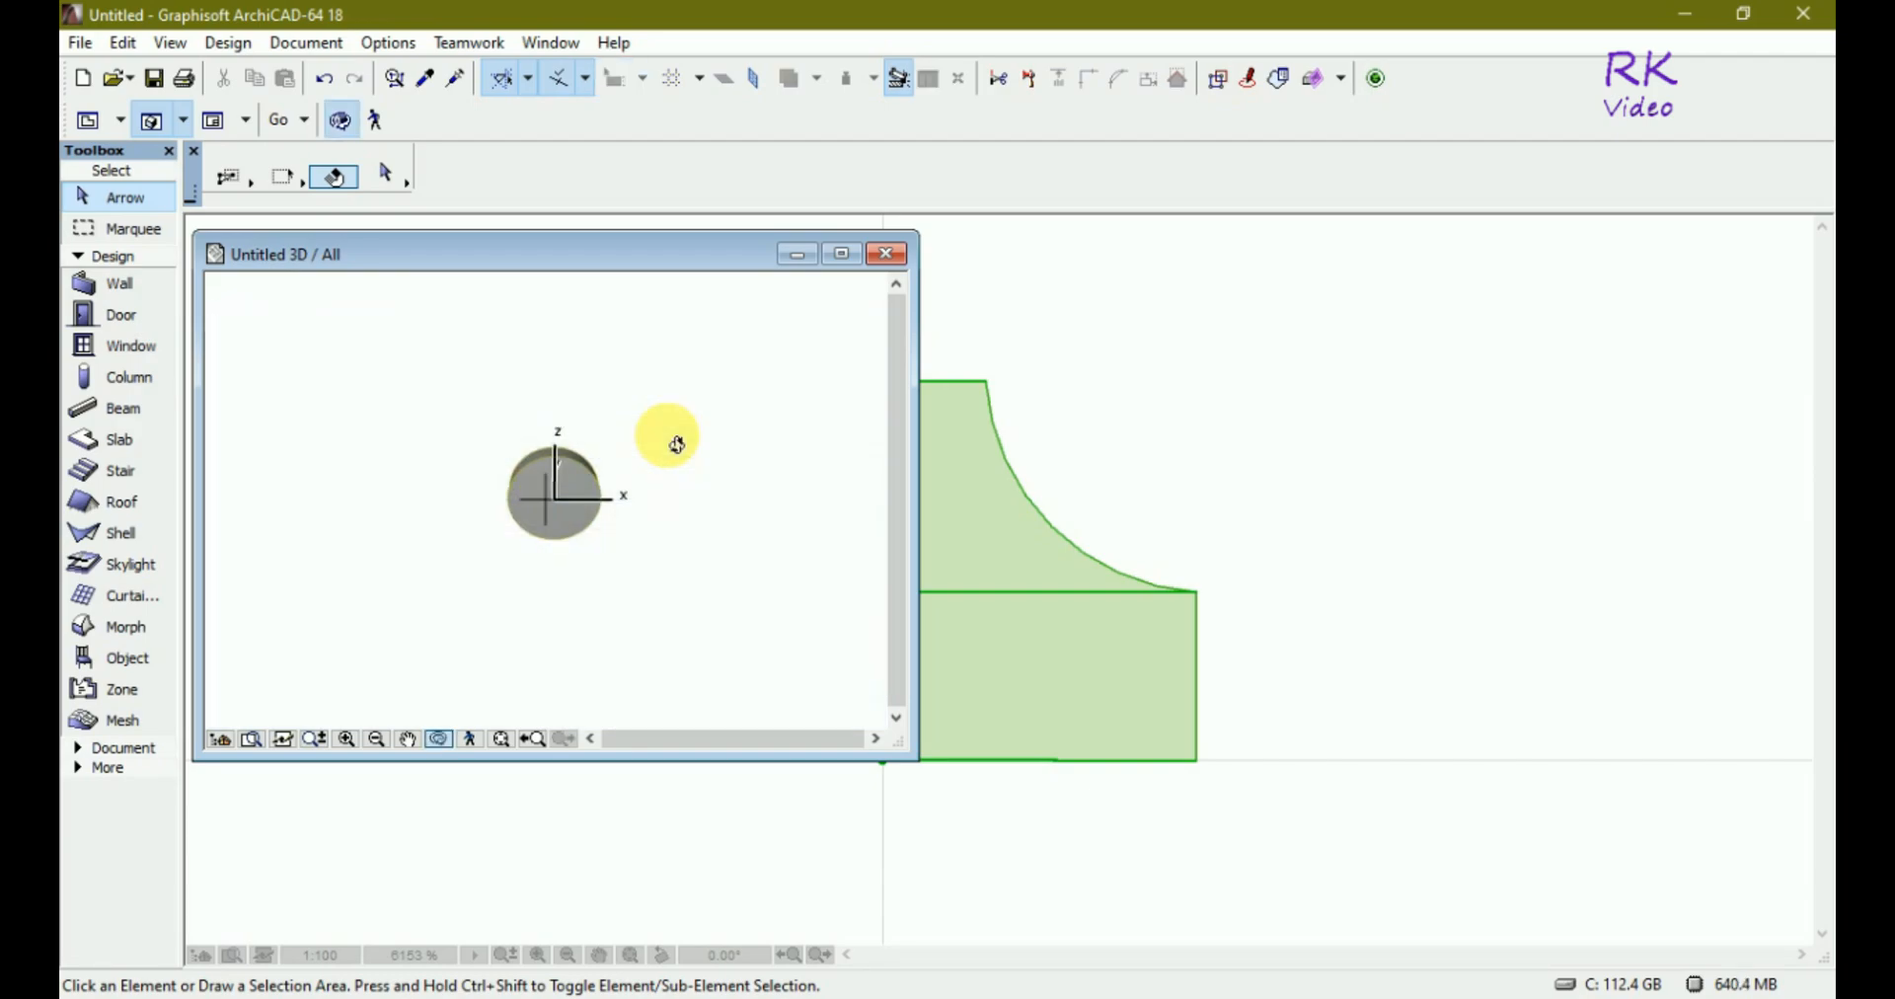
{"action": "left_click_drag", "start_coordinate": [720, 481], "coordinate": [461, 364]}
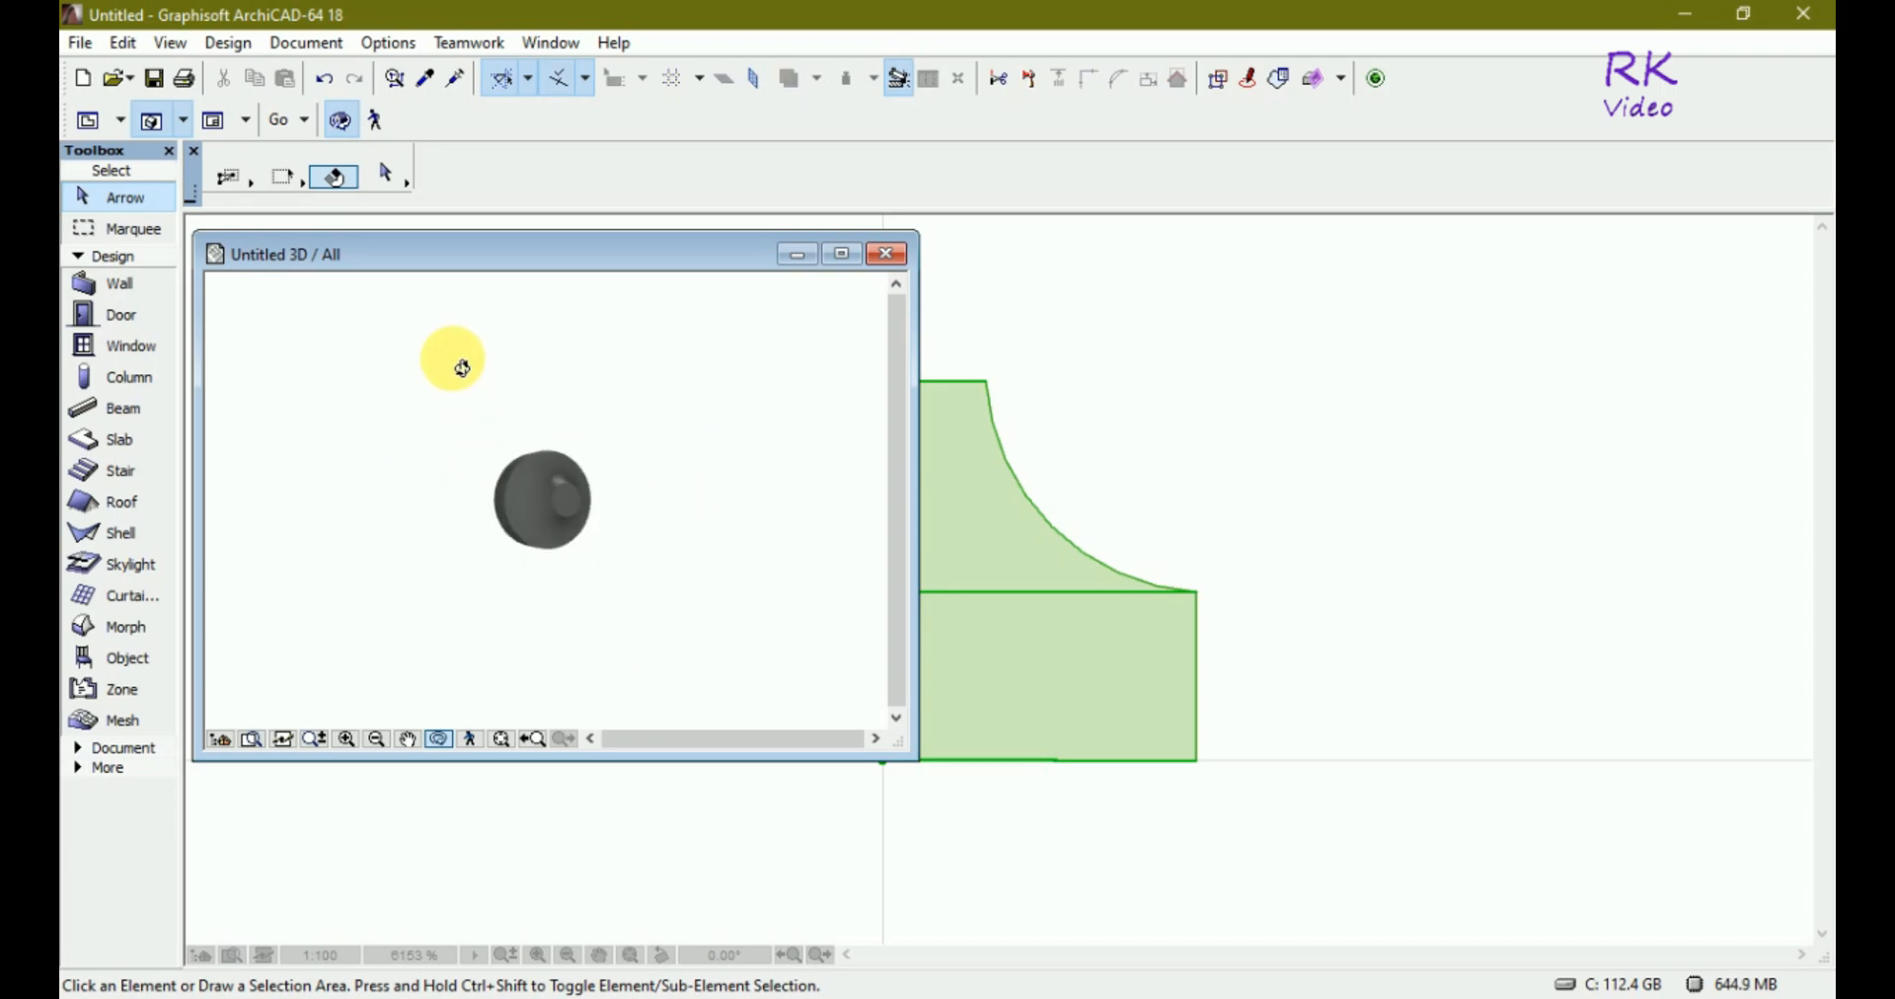
{"action": "left_click_drag", "start_coordinate": [625, 569], "coordinate": [576, 427]}
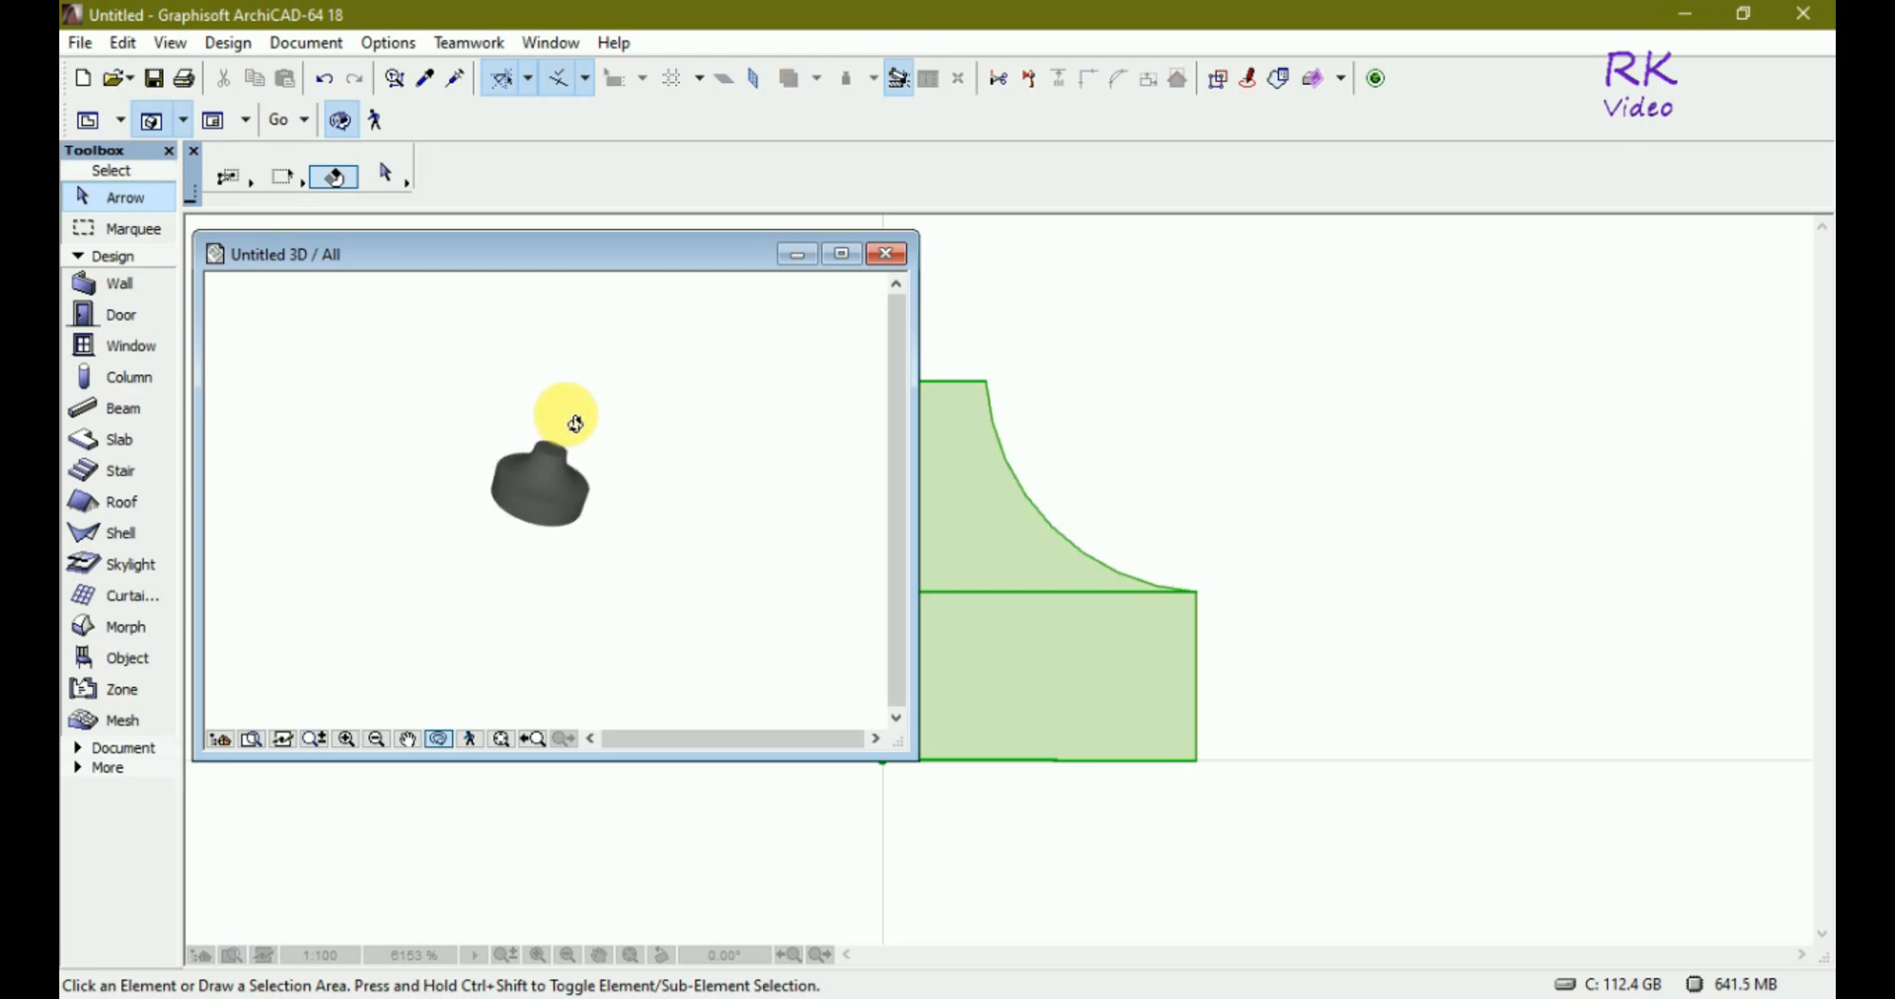
{"action": "scroll", "coordinate": [549, 487], "scroll_direction": "up", "scroll_amount": 6}
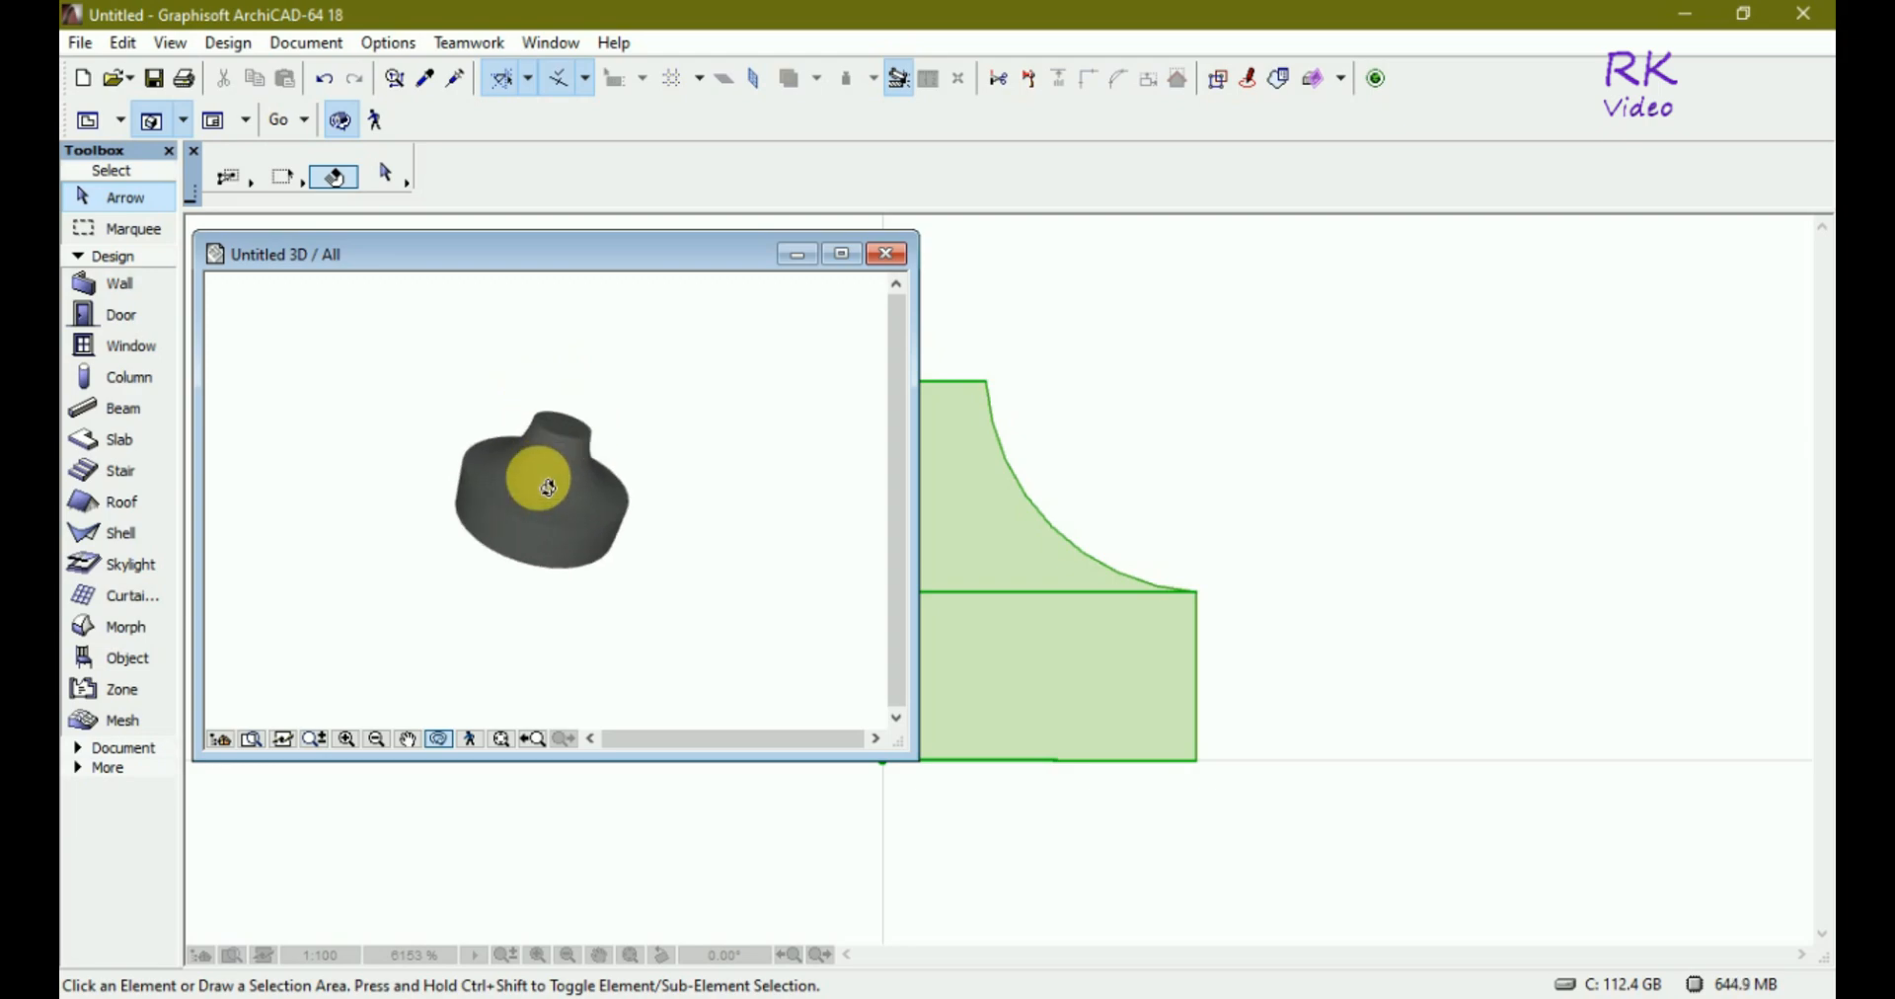
{"action": "left_click_drag", "start_coordinate": [549, 487], "coordinate": [680, 406]}
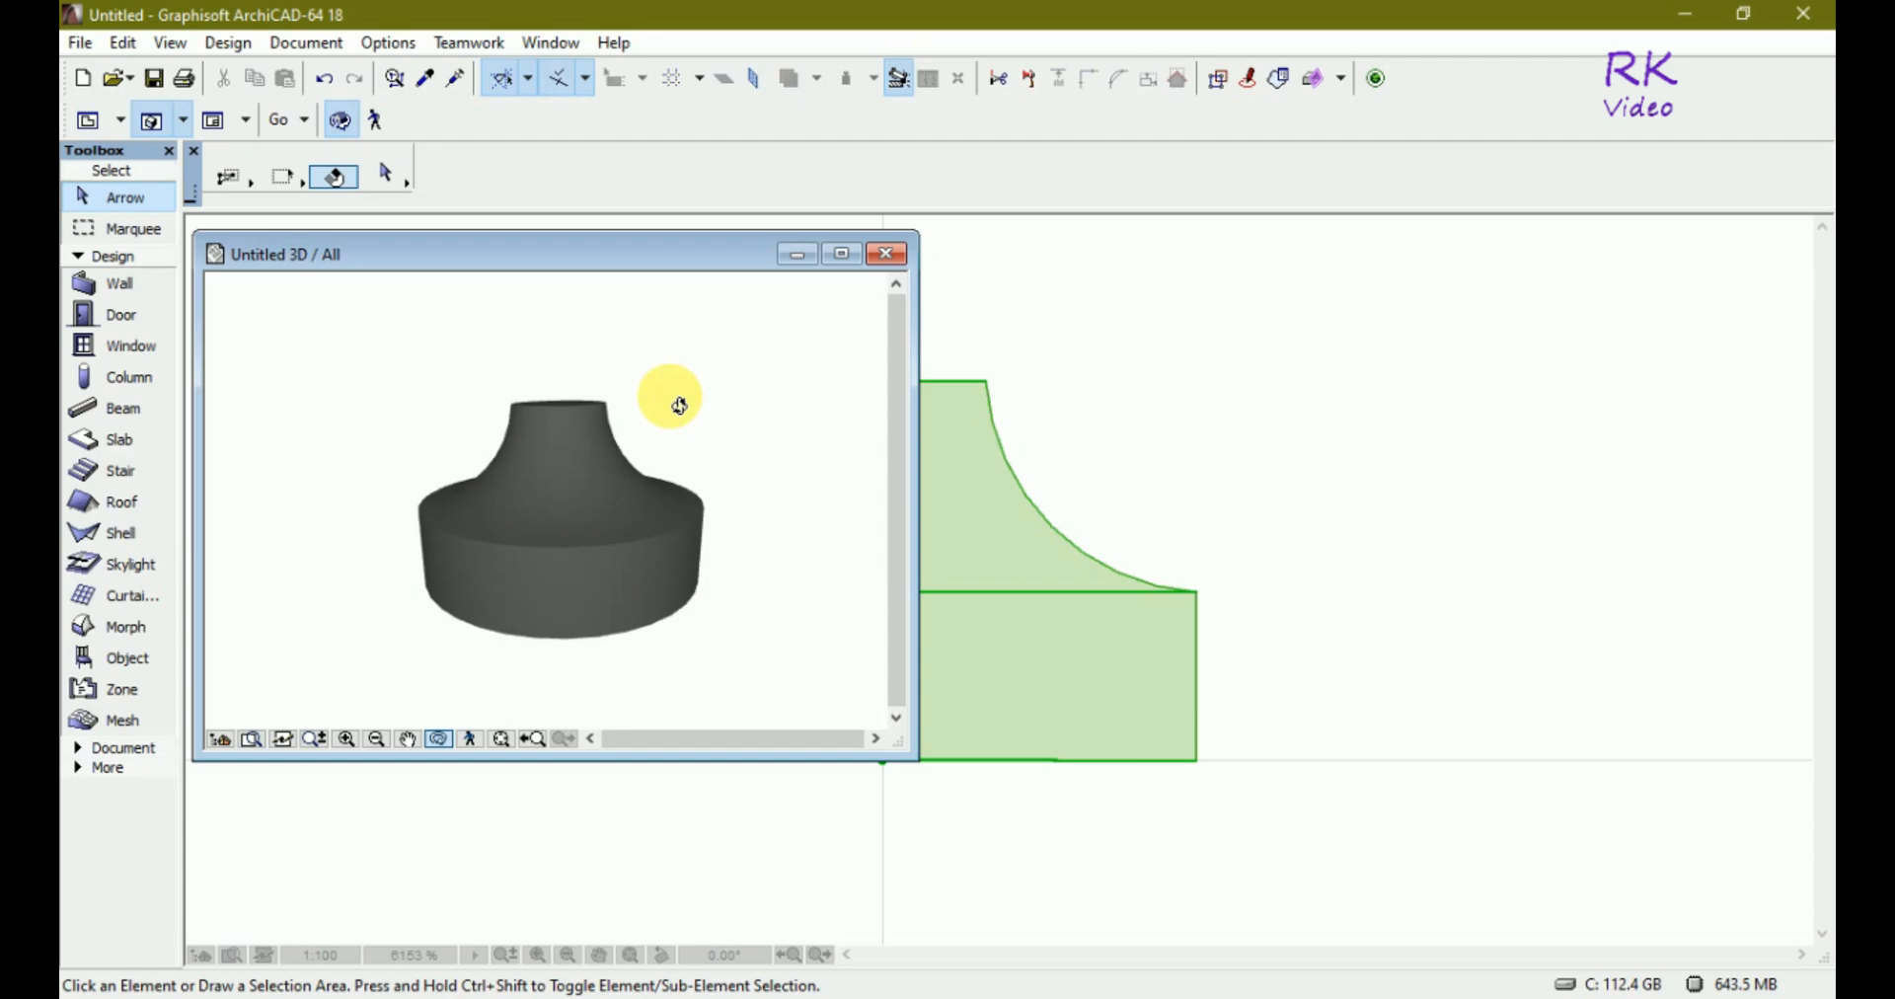
{"action": "left_click_drag", "start_coordinate": [680, 405], "coordinate": [729, 472]}
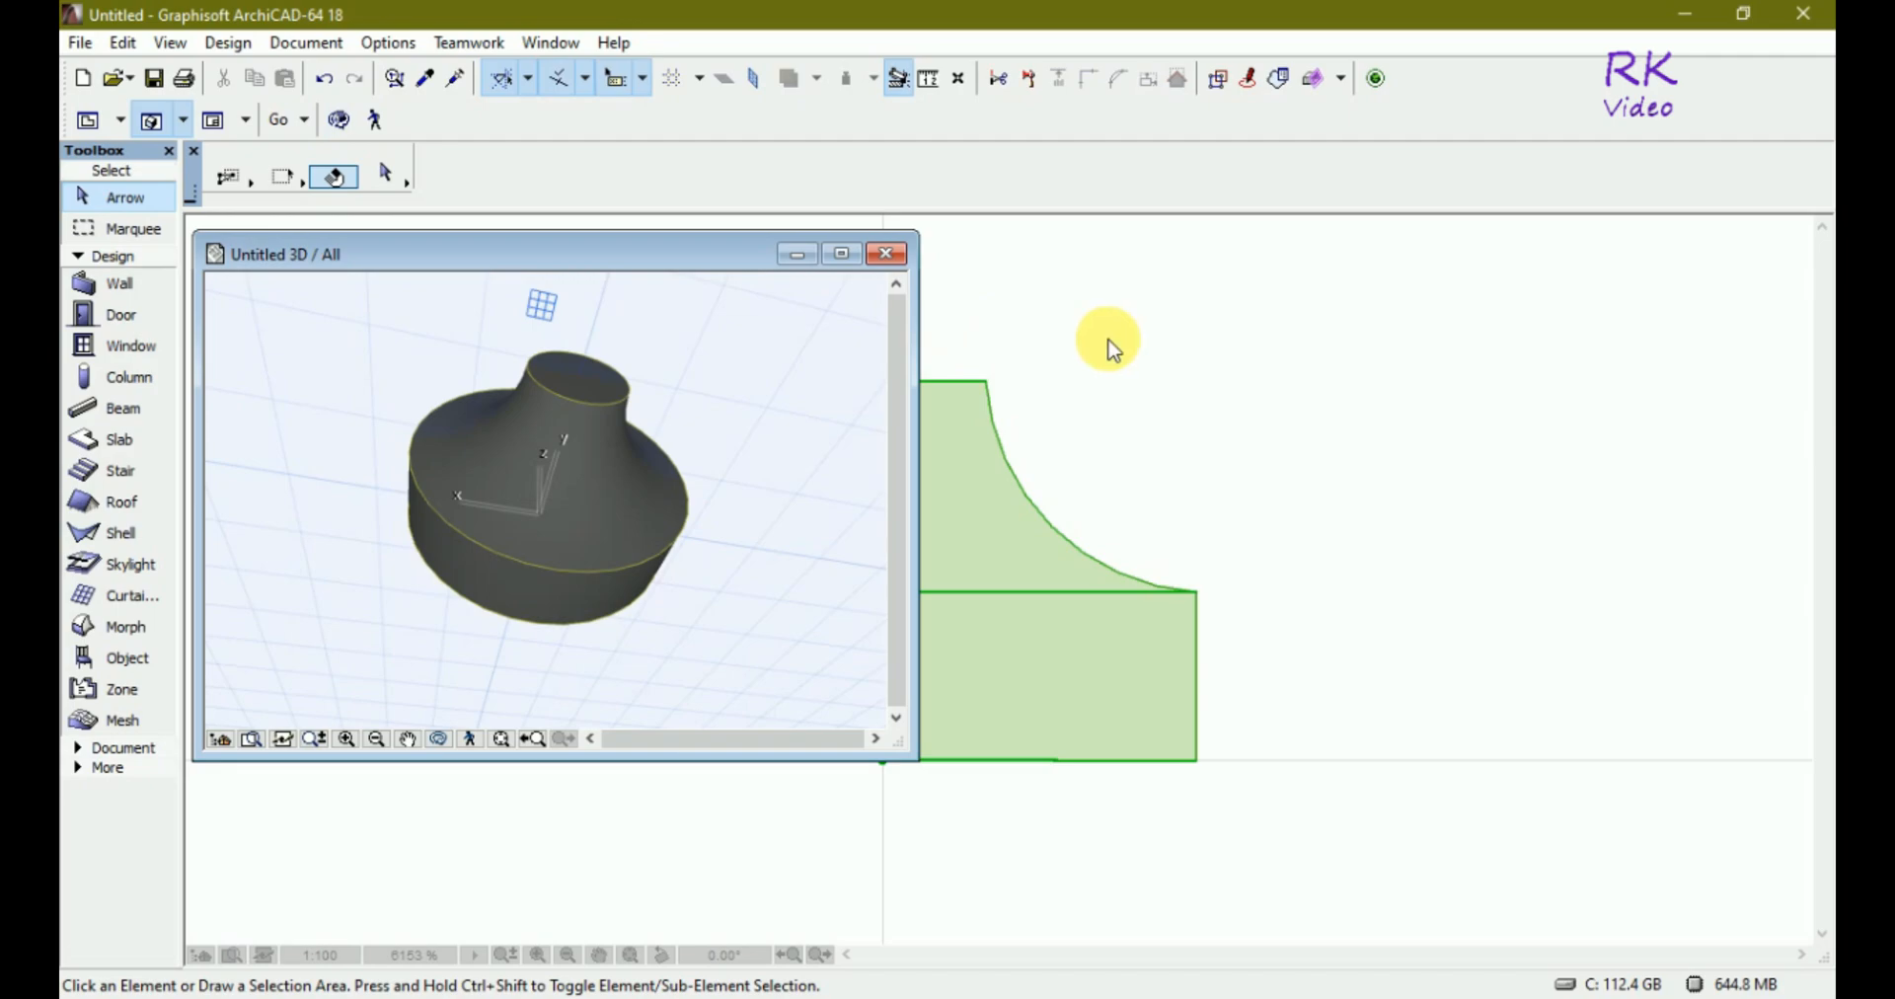
Restore the floor plan into a smaller window beside the 3D window and zoom to fit the Morph.
{"action": "left_click", "coordinate": [1173, 369]}
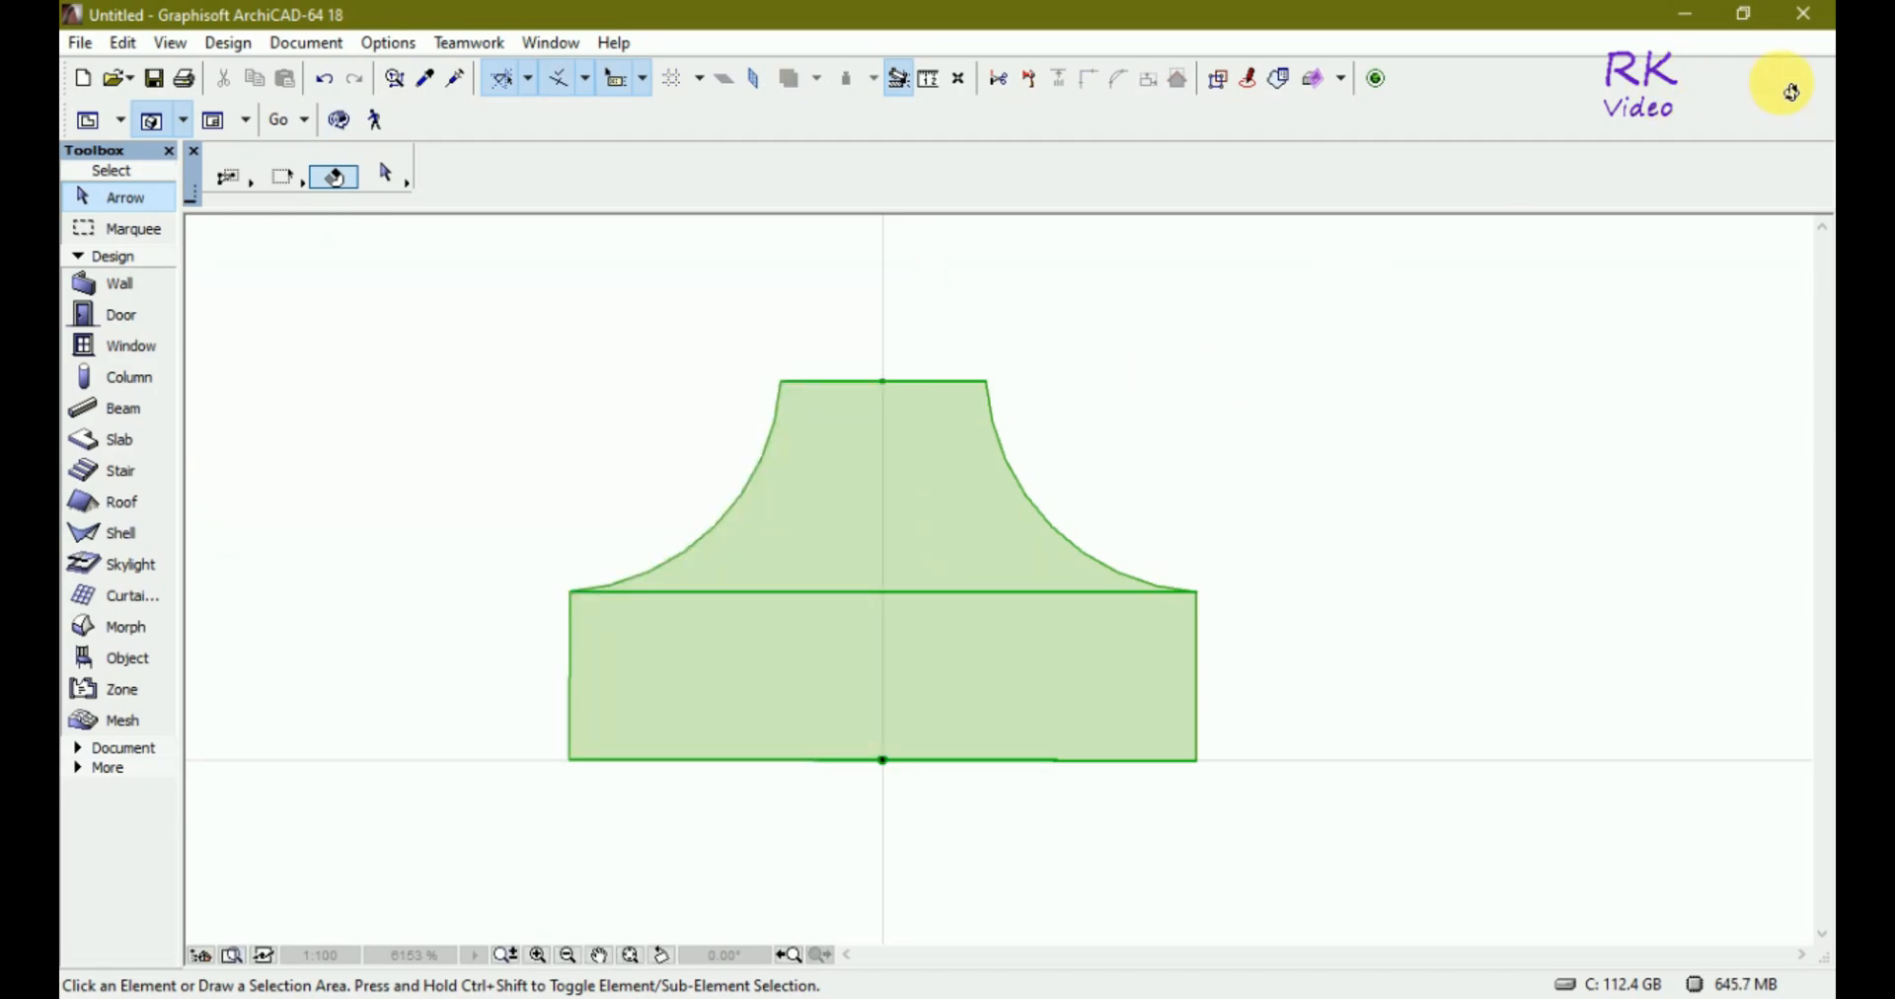
{"action": "left_click", "coordinate": [1808, 44]}
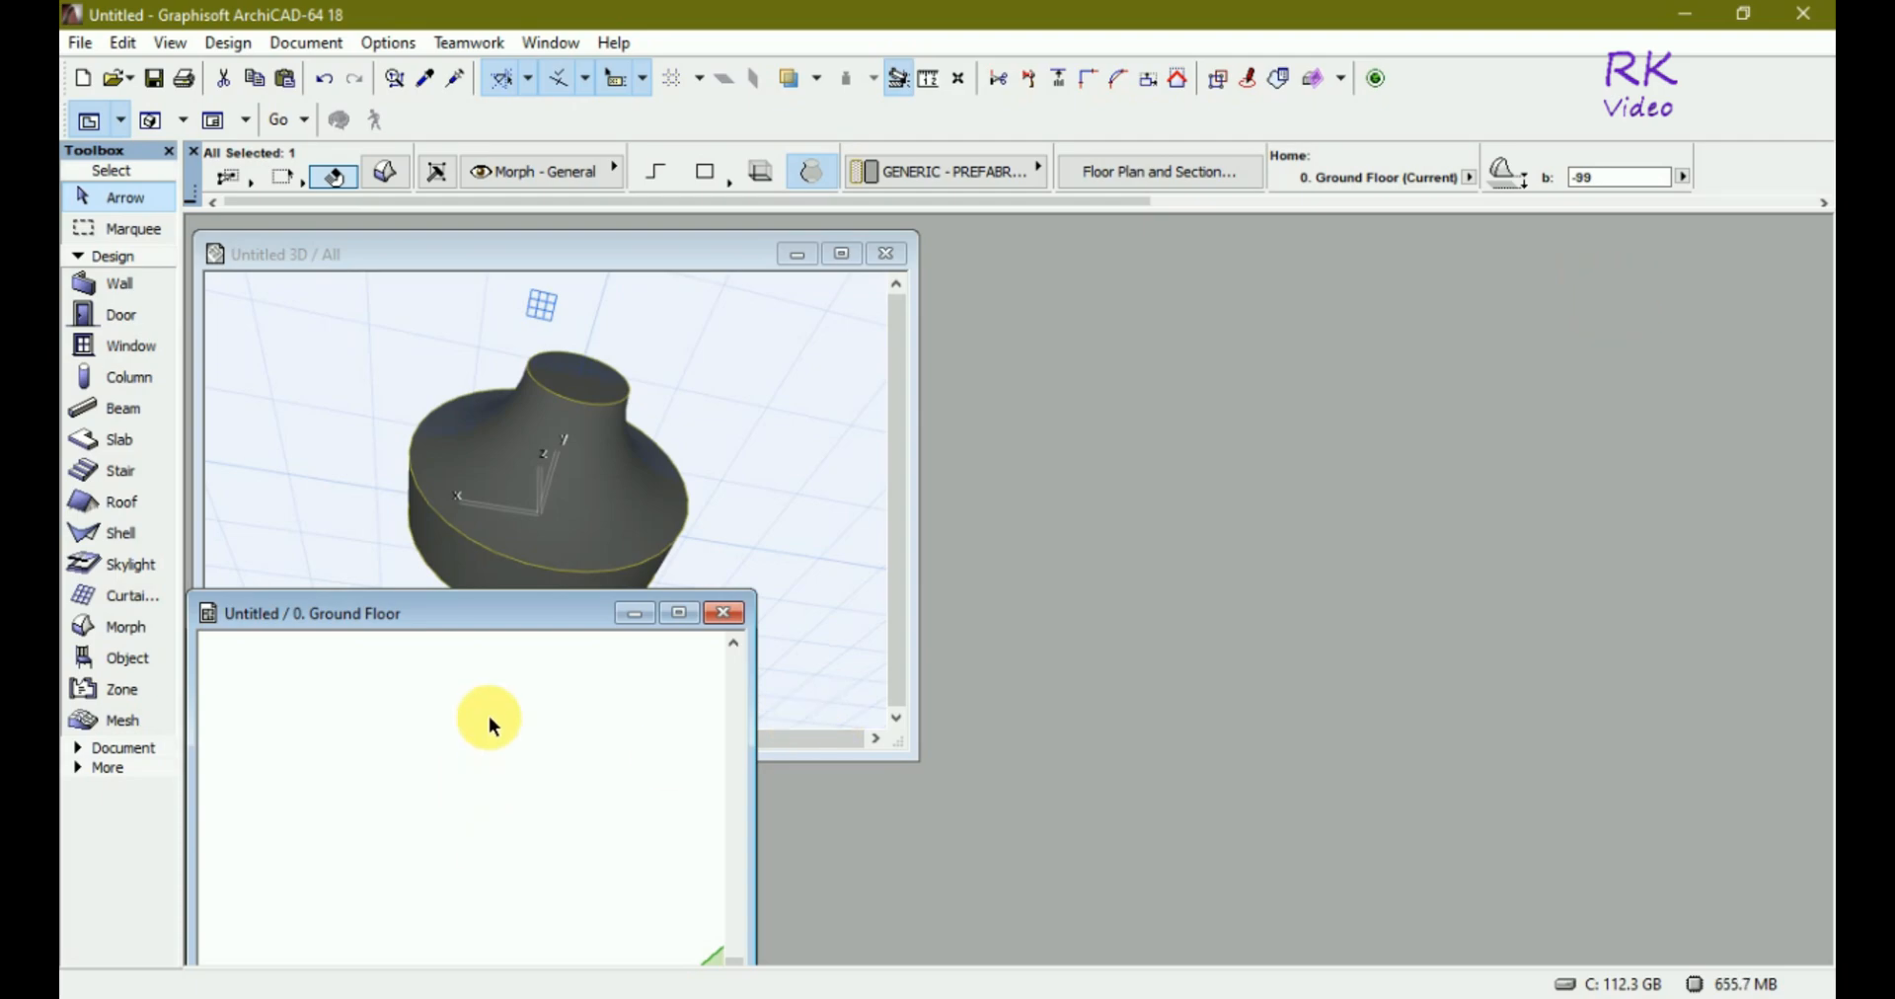
{"action": "scroll", "coordinate": [489, 718], "scroll_direction": "down", "scroll_amount": 2}
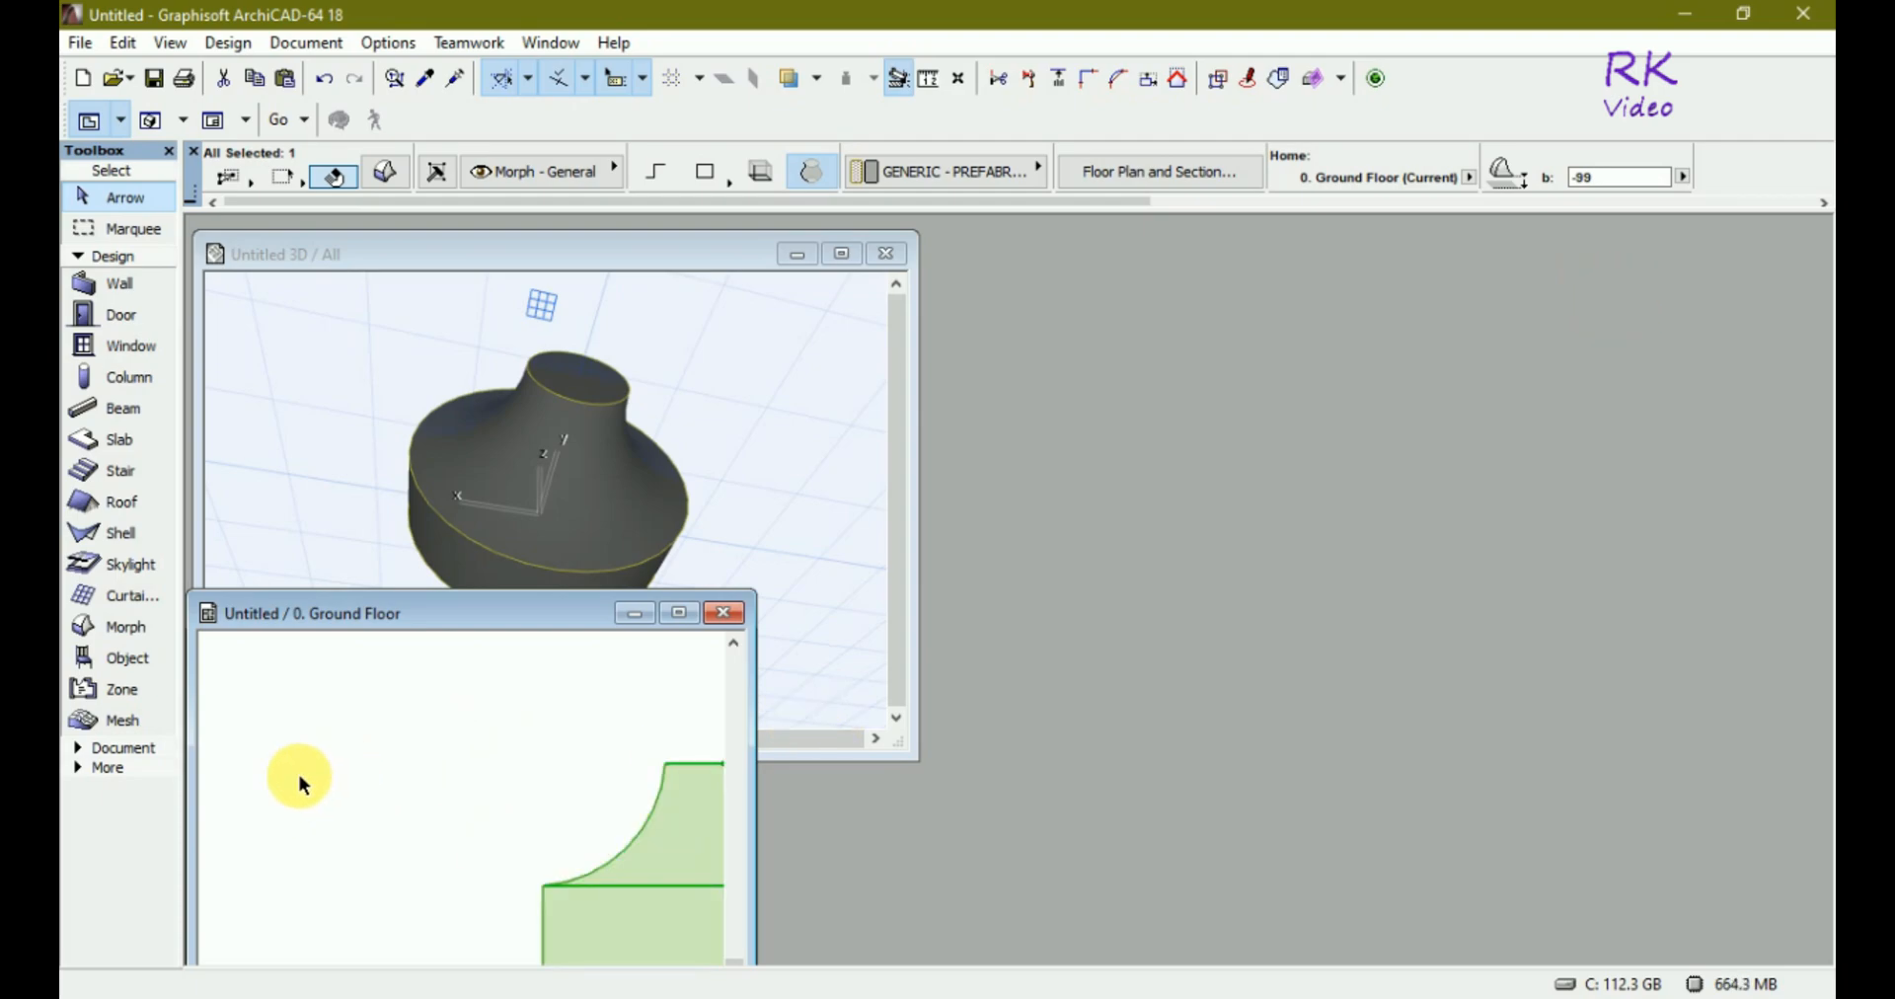
{"action": "scroll", "coordinate": [298, 772], "scroll_direction": "down", "scroll_amount": 2}
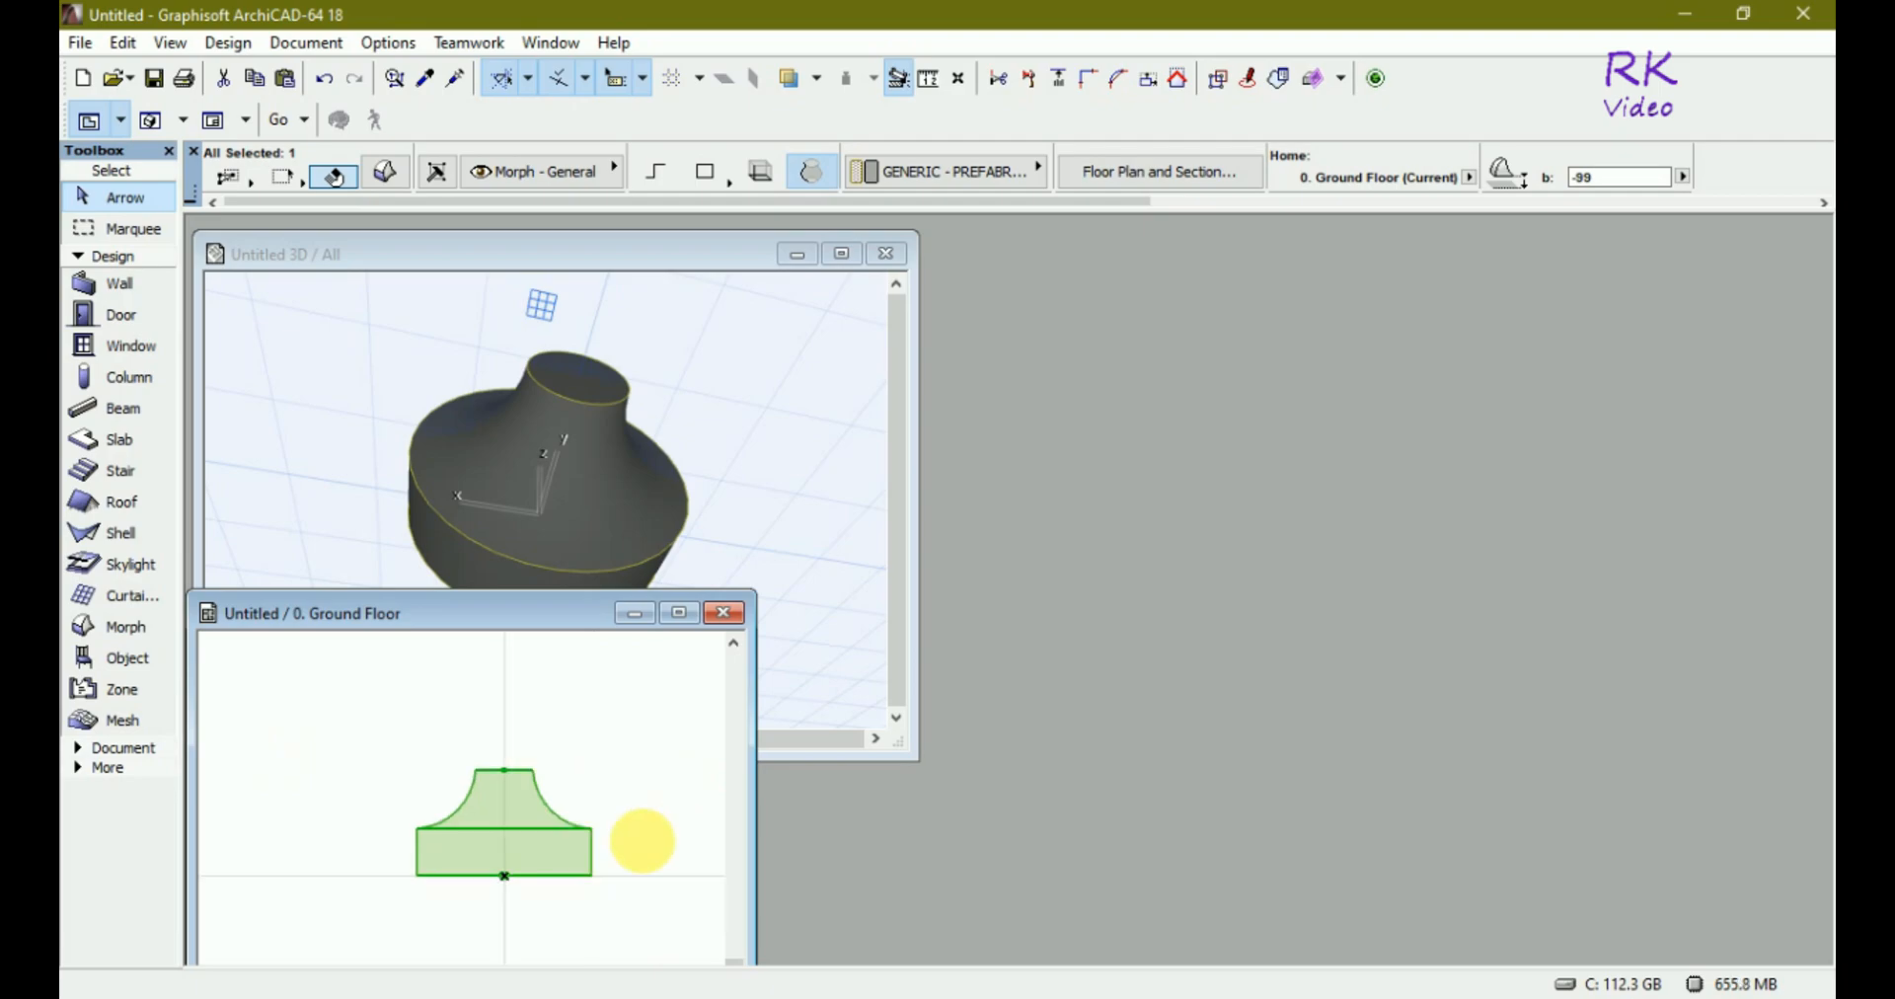
{"action": "scroll", "coordinate": [413, 866], "scroll_direction": "up", "scroll_amount": 2}
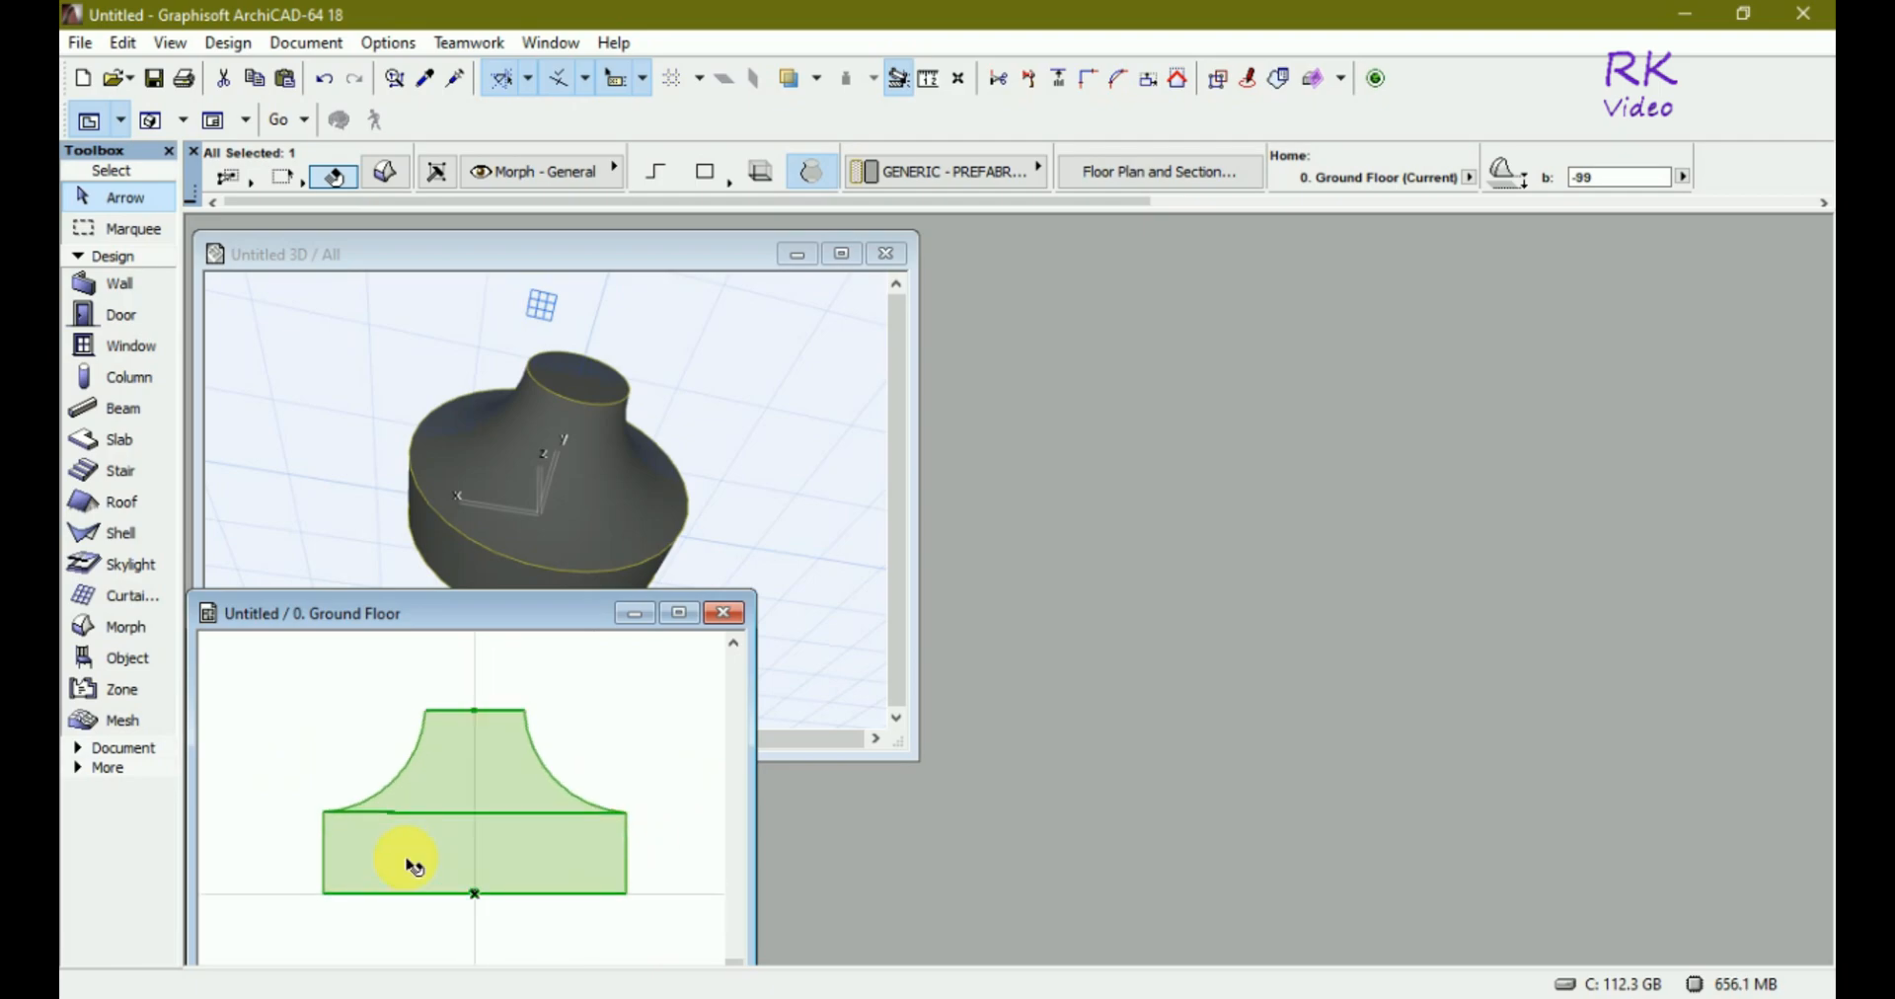
Create a new library object and open its 3D script.
{"action": "left_click", "coordinate": [79, 45]}
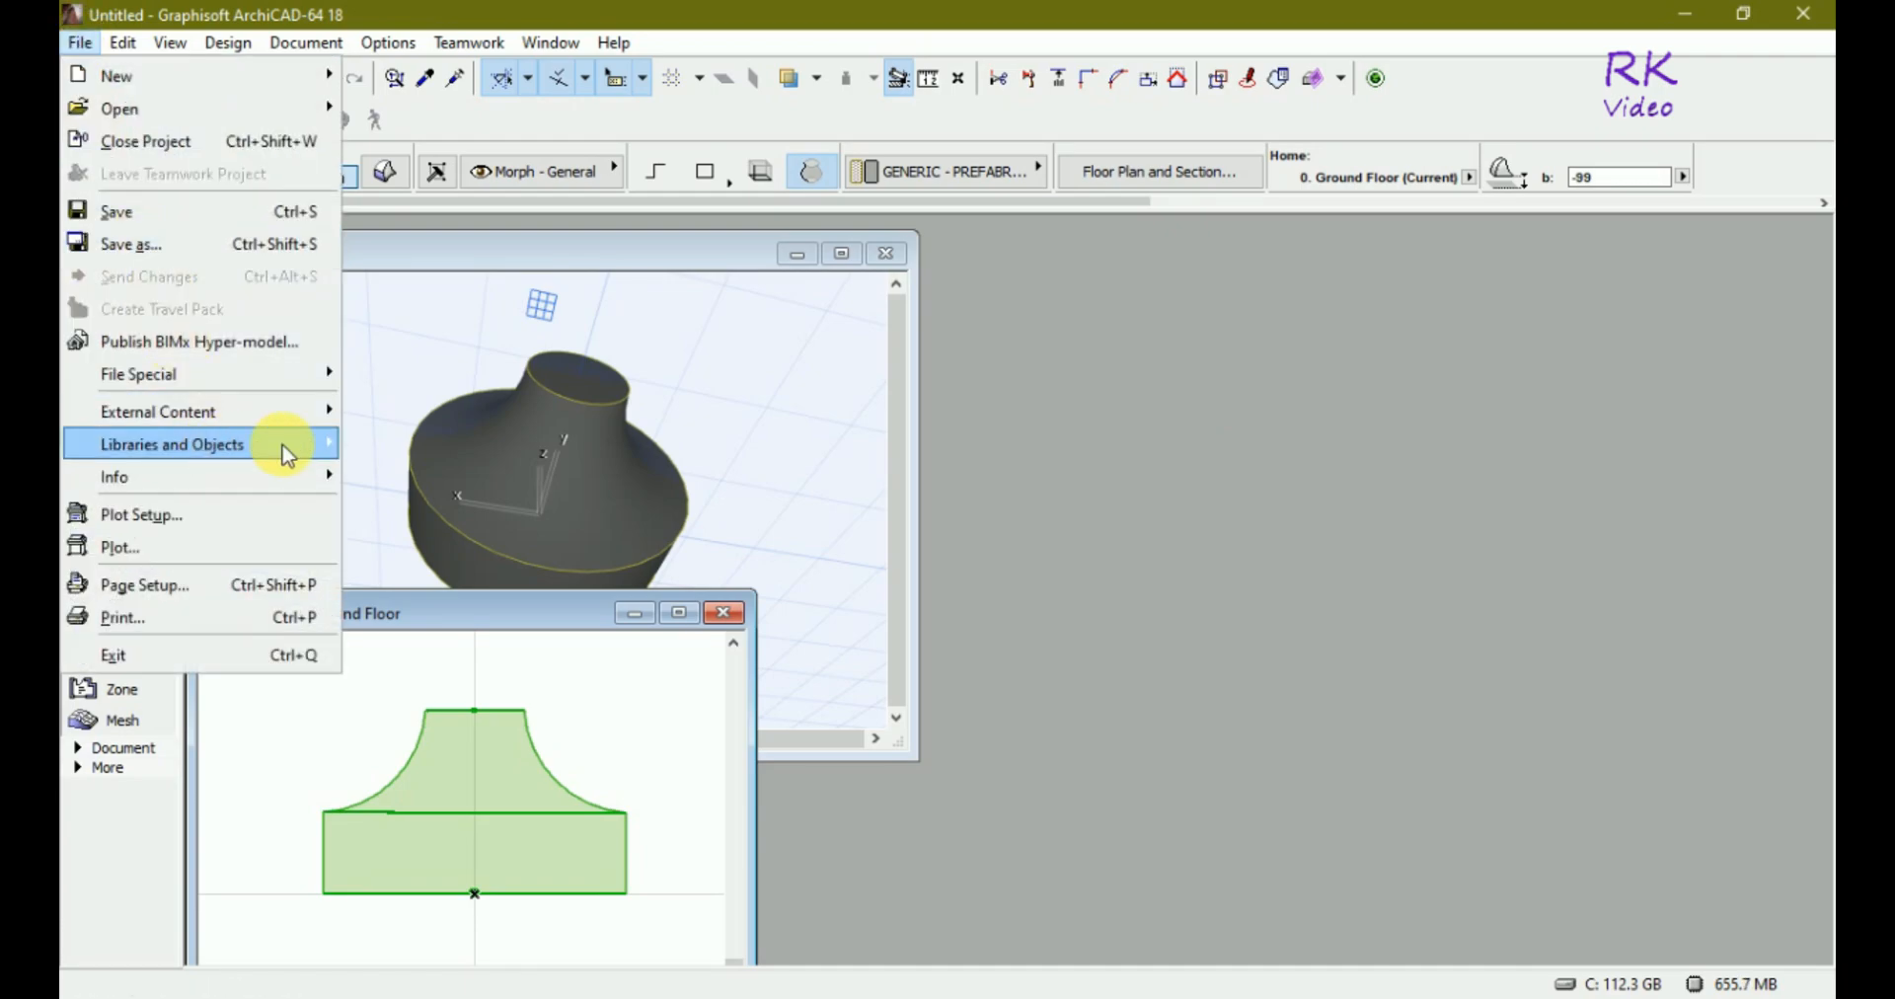
{"action": "mouse_move", "coordinate": [286, 454]}
{"action": "left_click", "coordinate": [380, 584]}
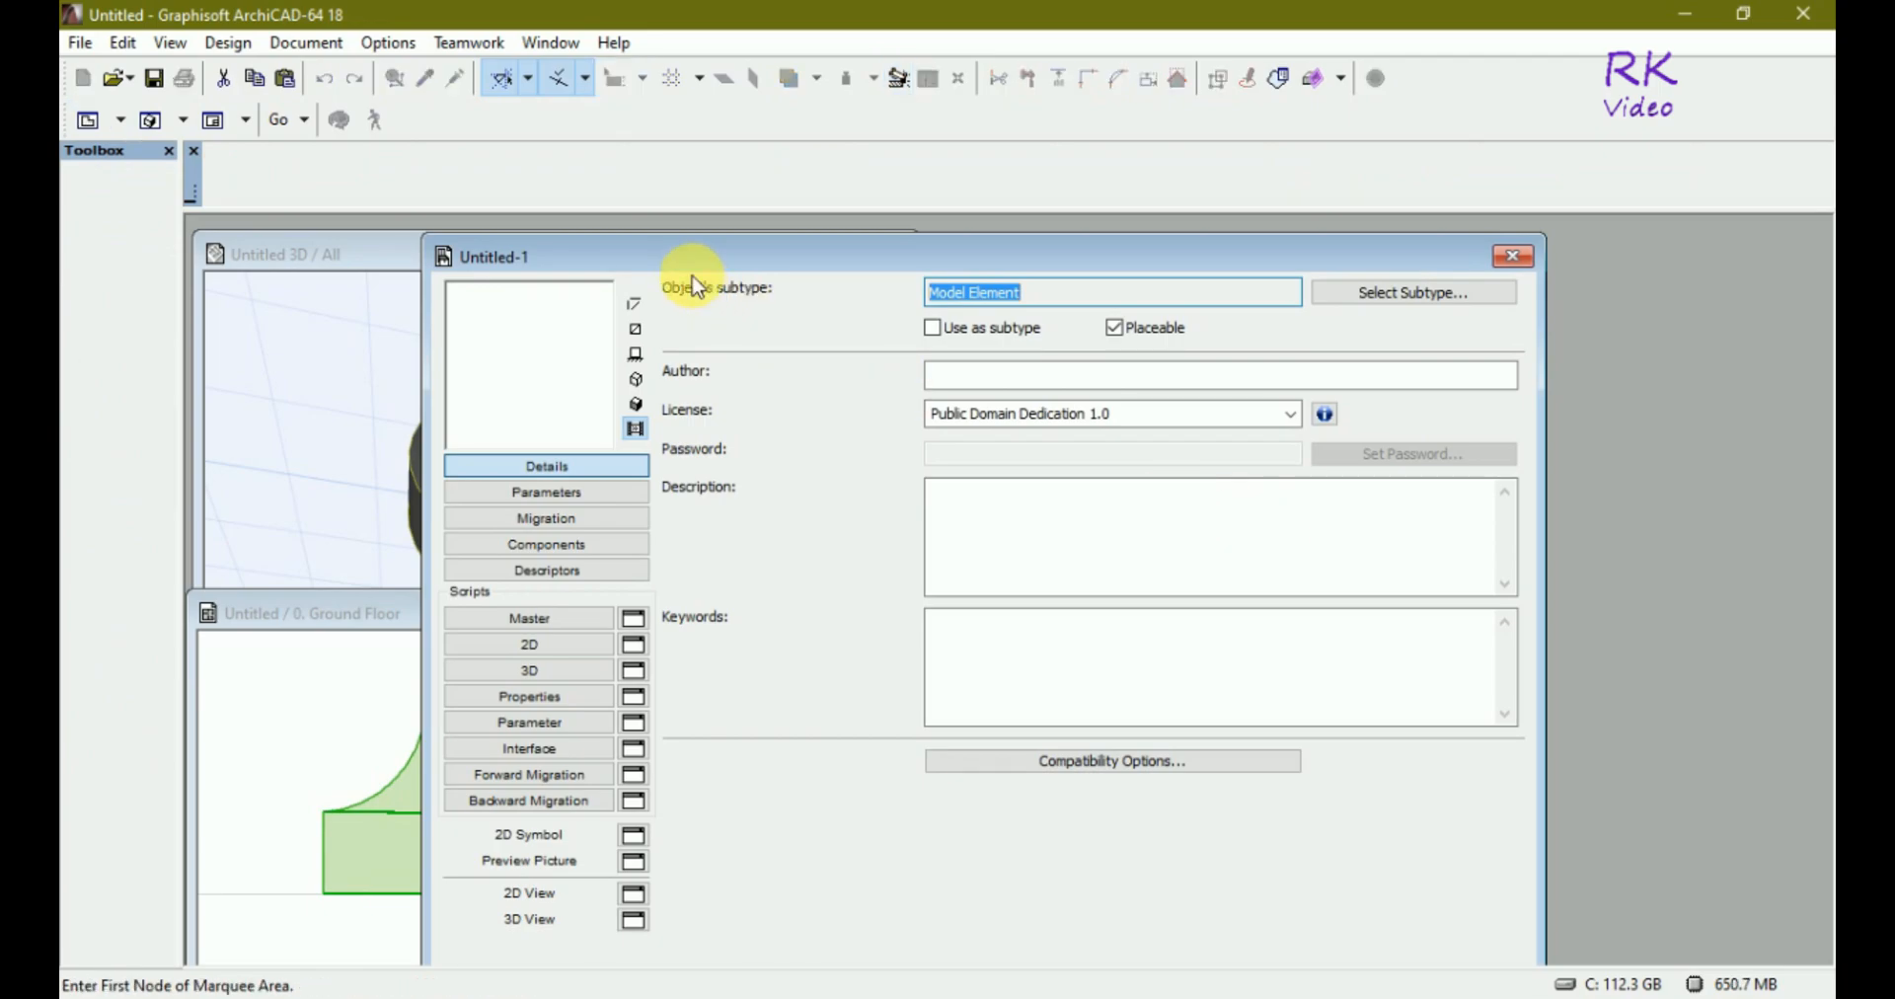
{"action": "left_click_drag", "start_coordinate": [668, 258], "coordinate": [1038, 259]}
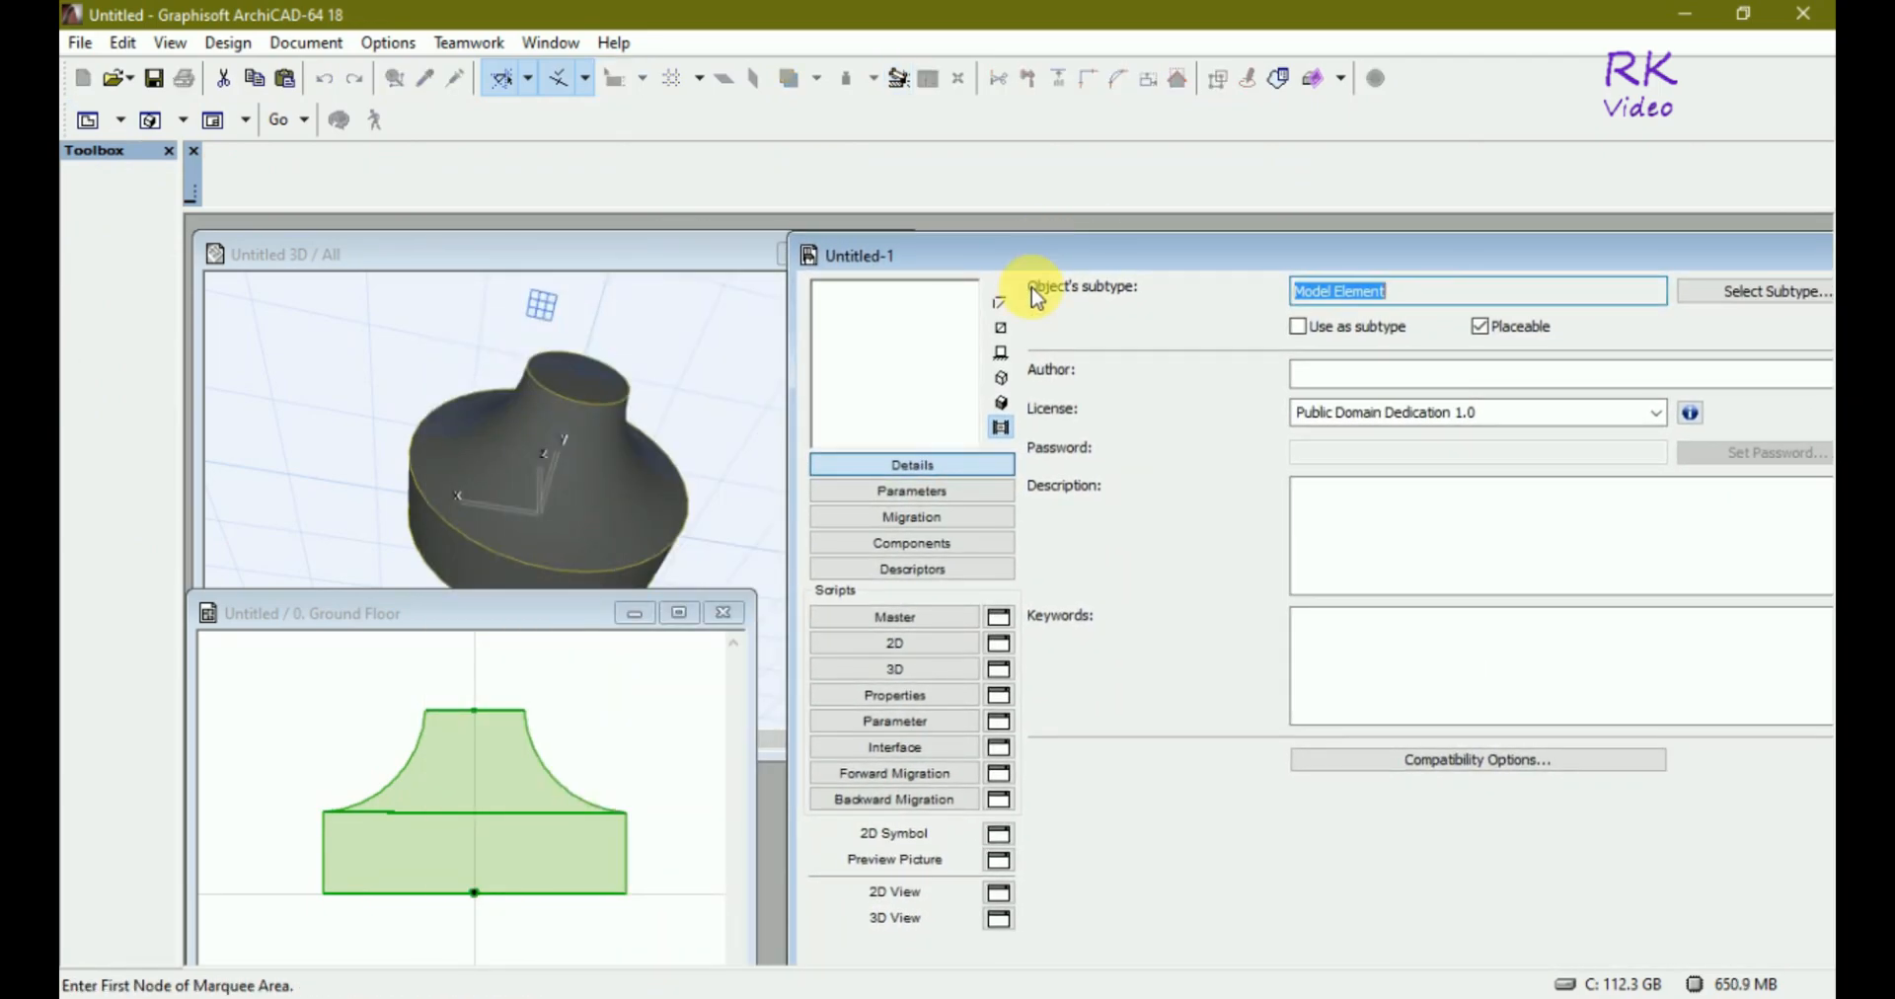
{"action": "left_click", "coordinate": [918, 668]}
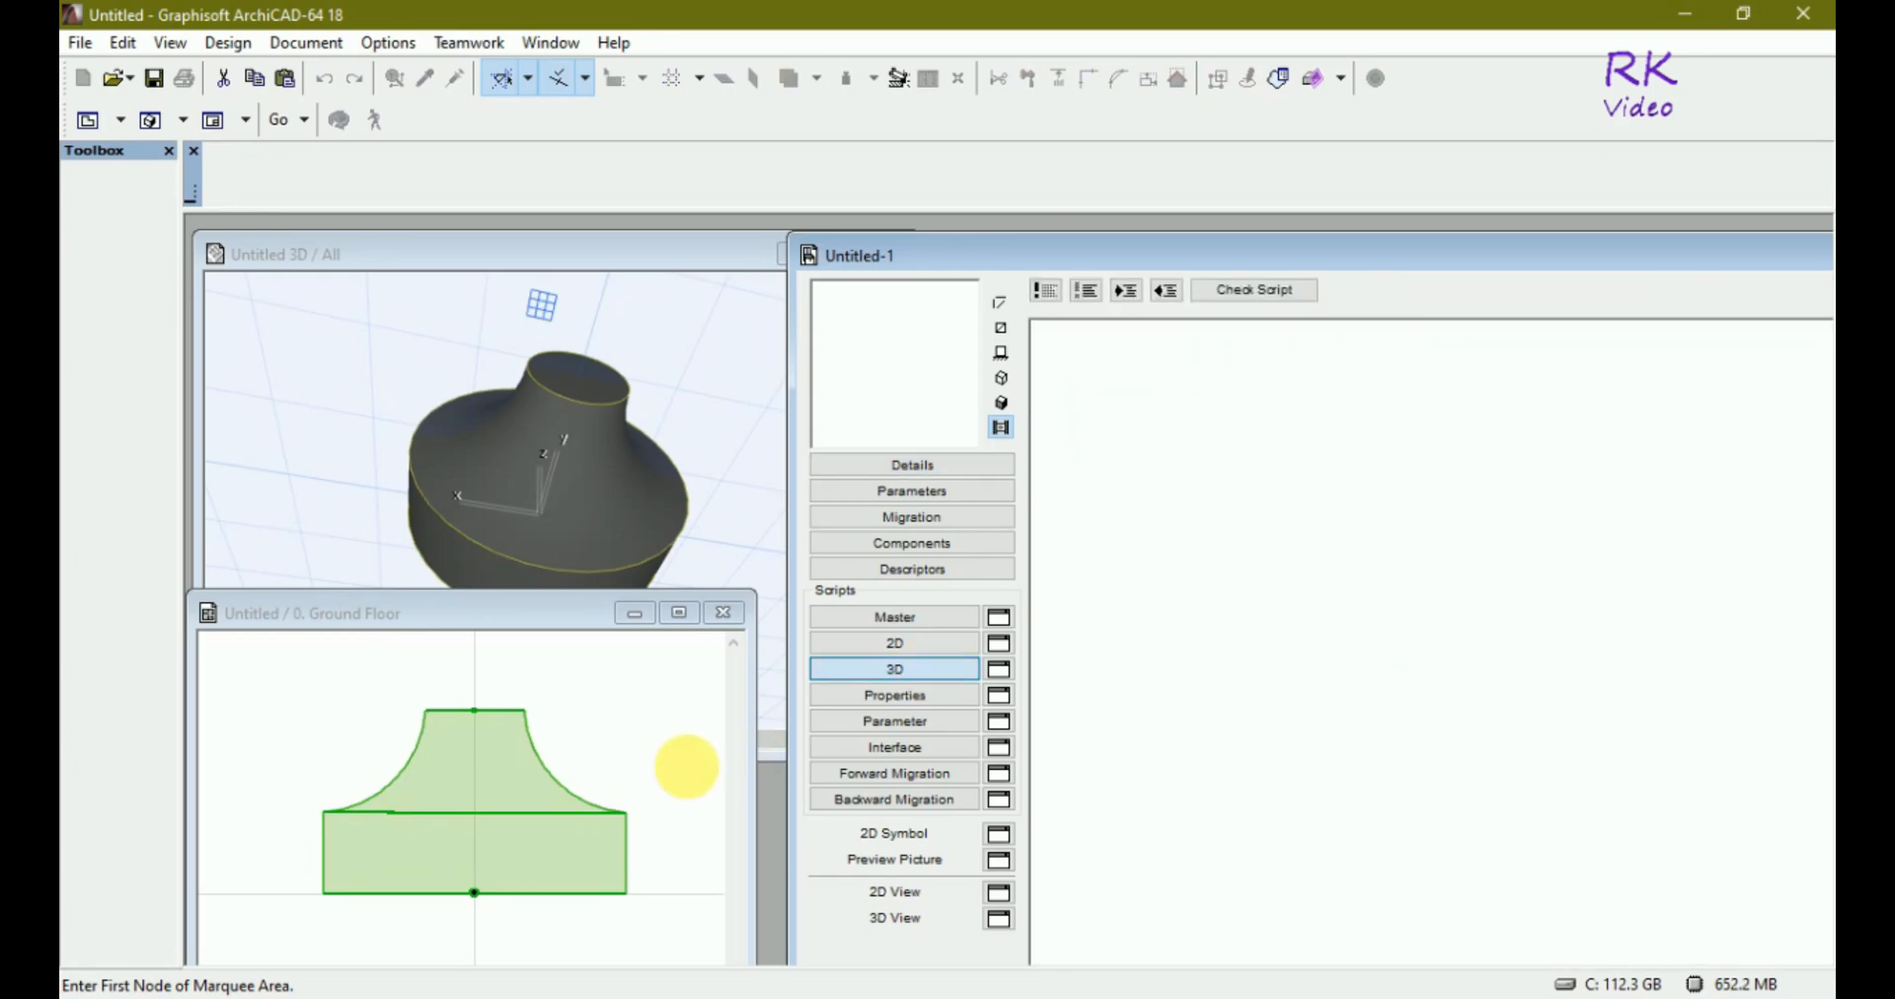
Drag the selected Morph from the floor plan into the object's 3D script to generate its GDL code.
{"action": "left_click", "coordinate": [464, 614]}
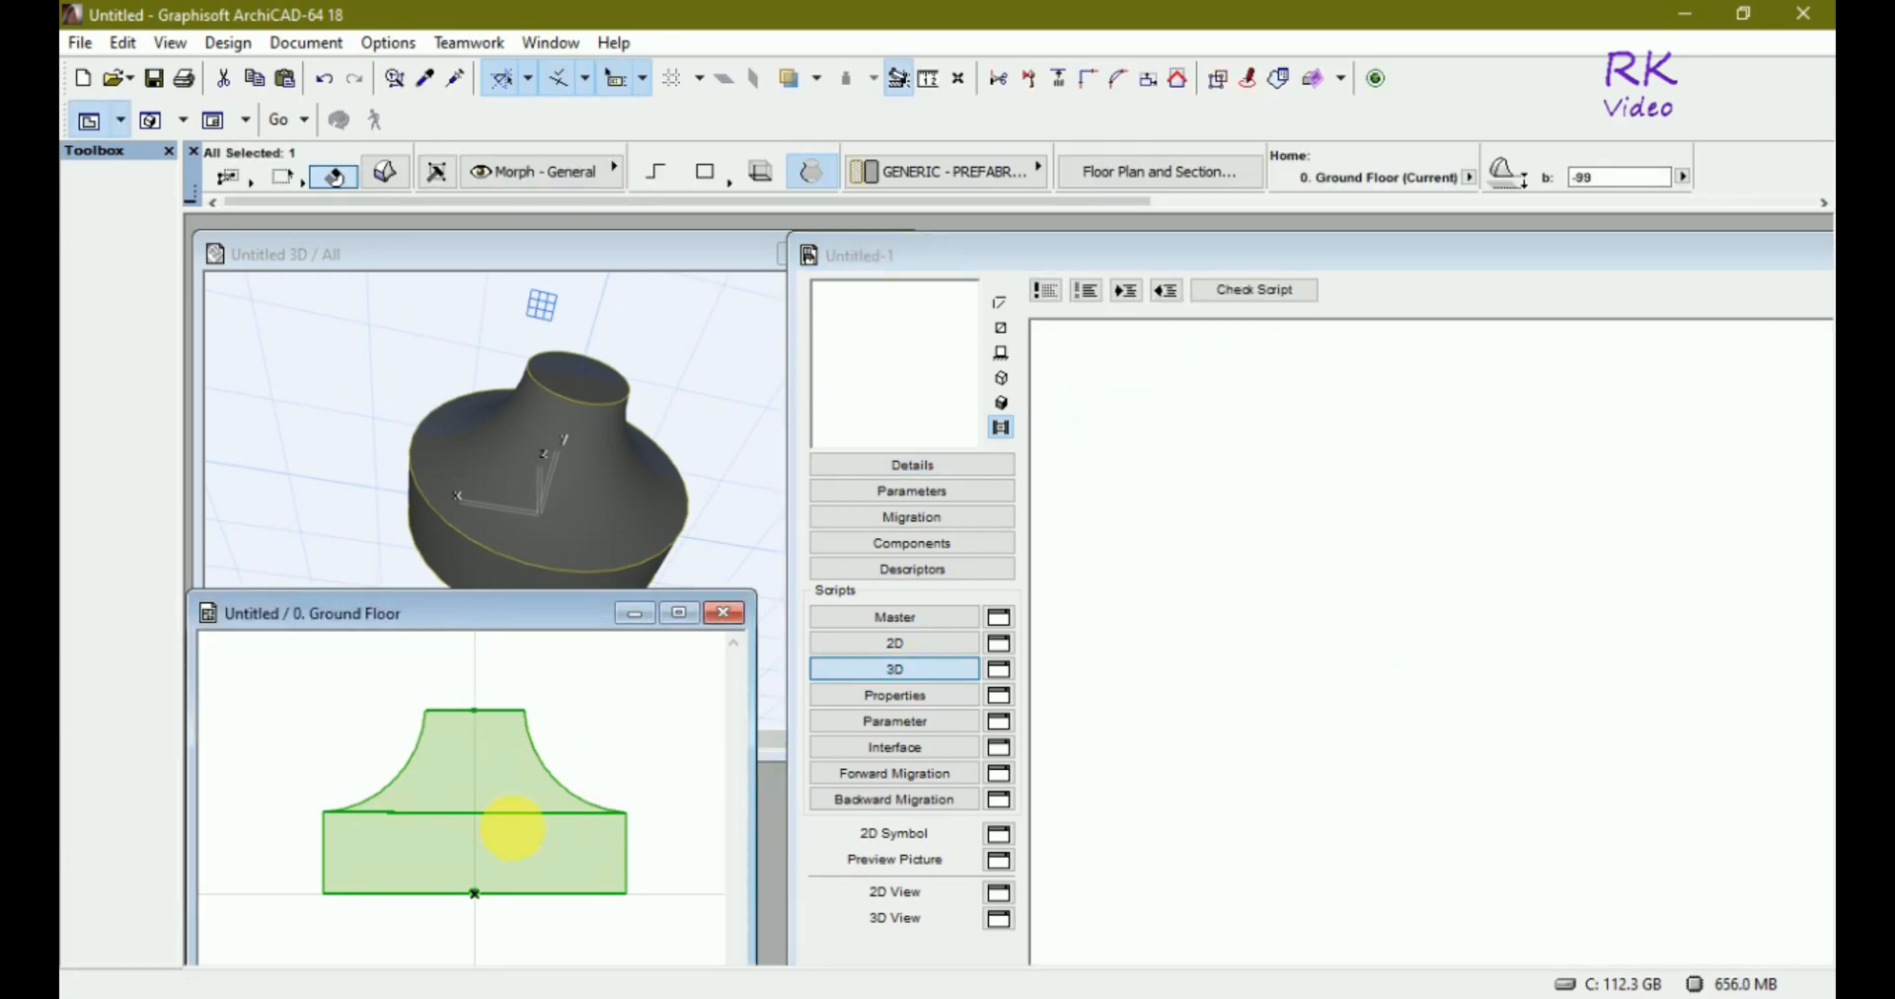
{"action": "left_click", "coordinate": [470, 767]}
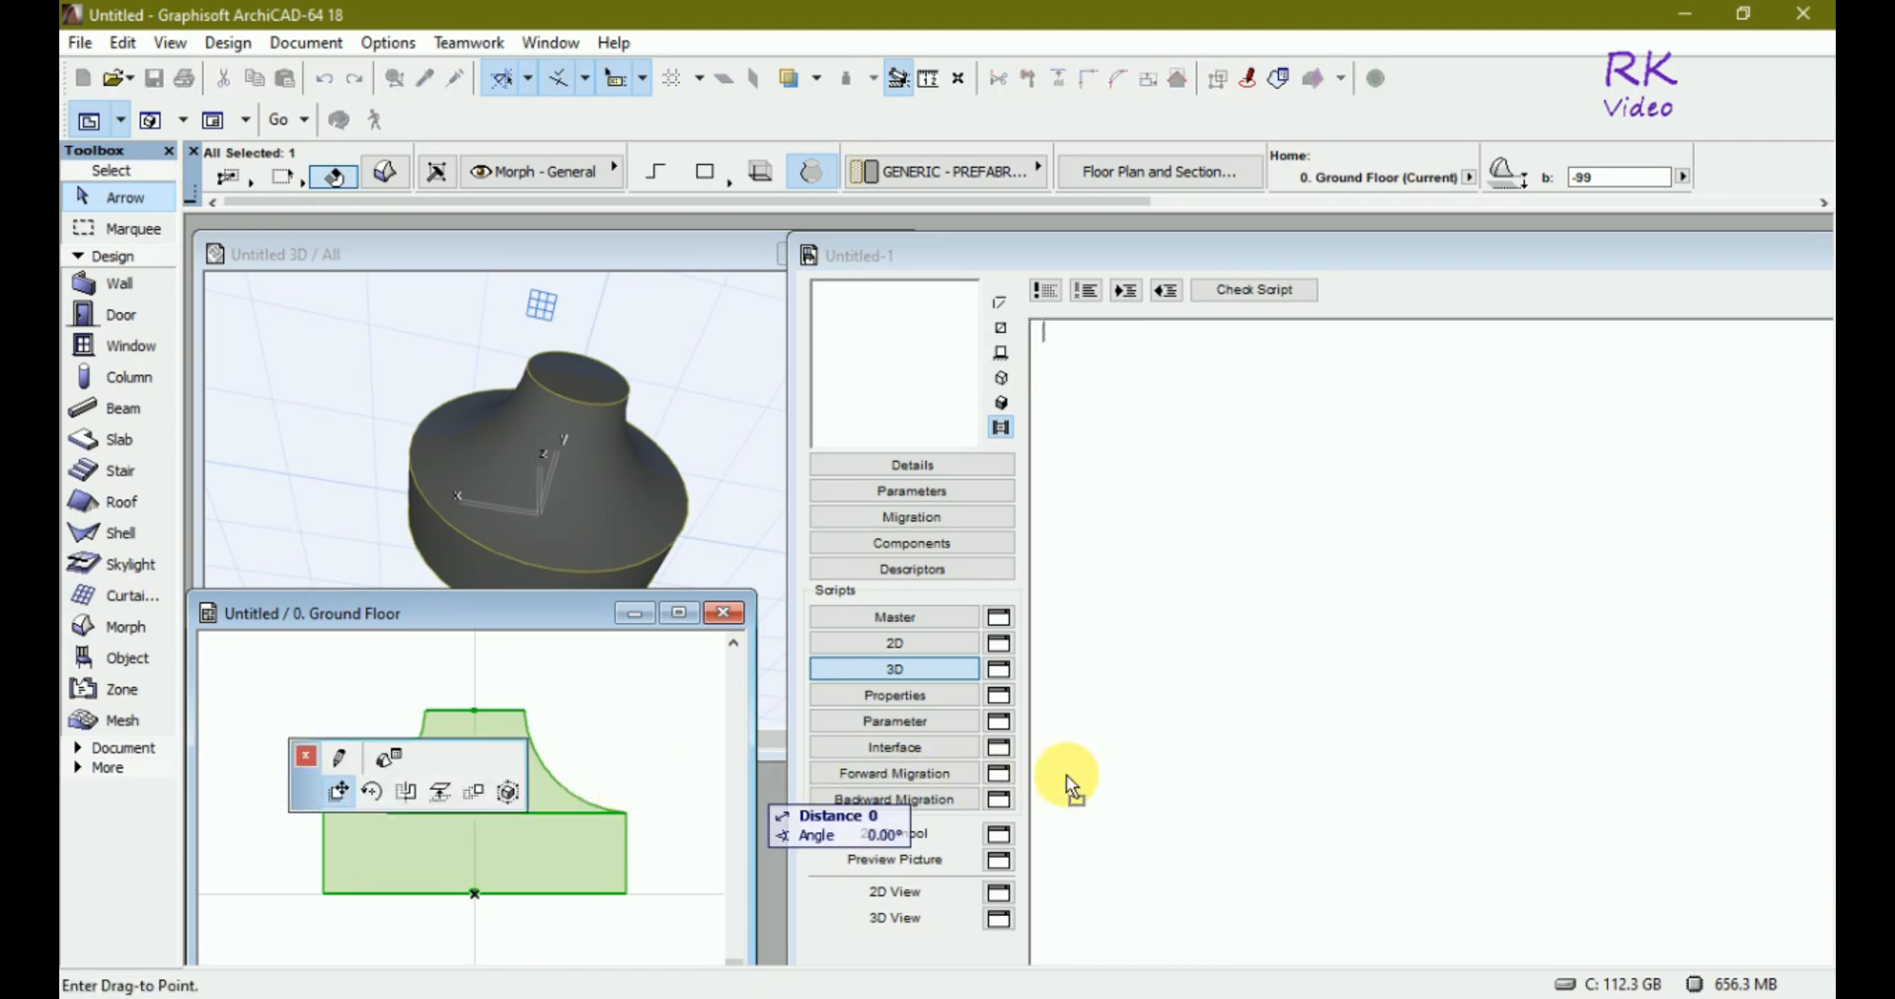
{"action": "left_click", "coordinate": [1226, 782]}
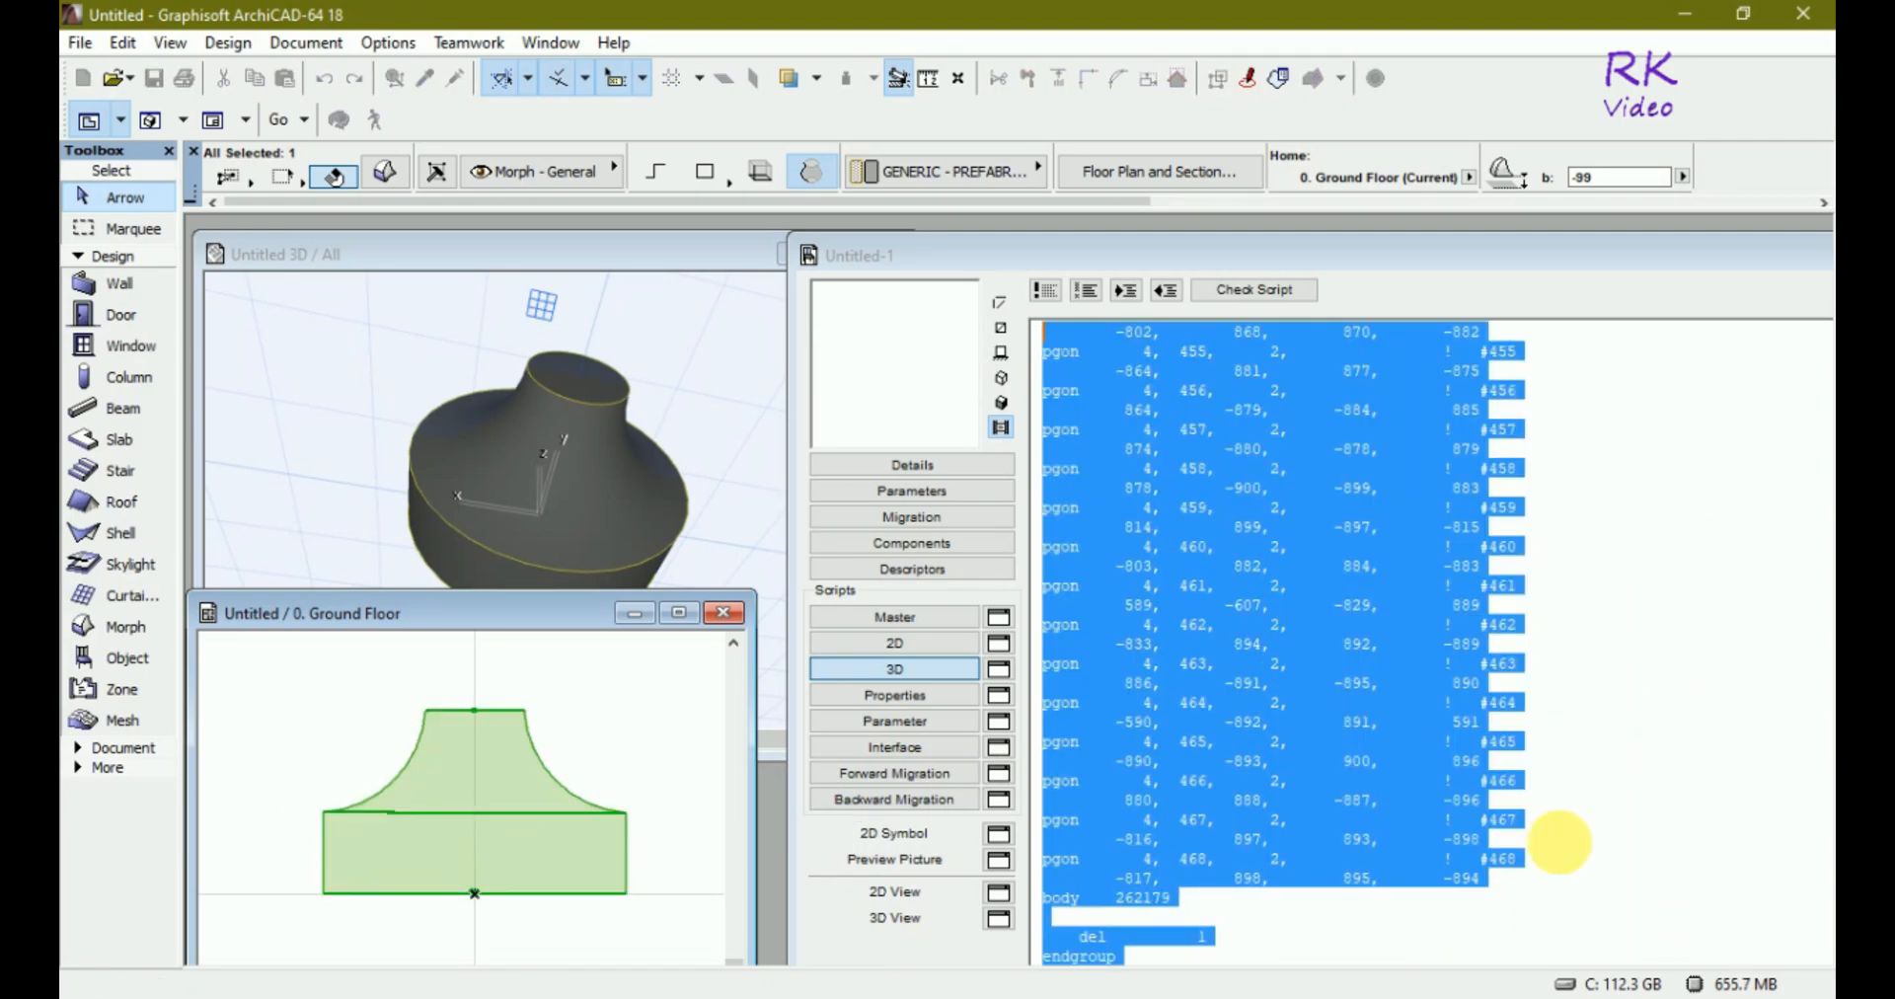
{"action": "left_click", "coordinate": [1579, 700]}
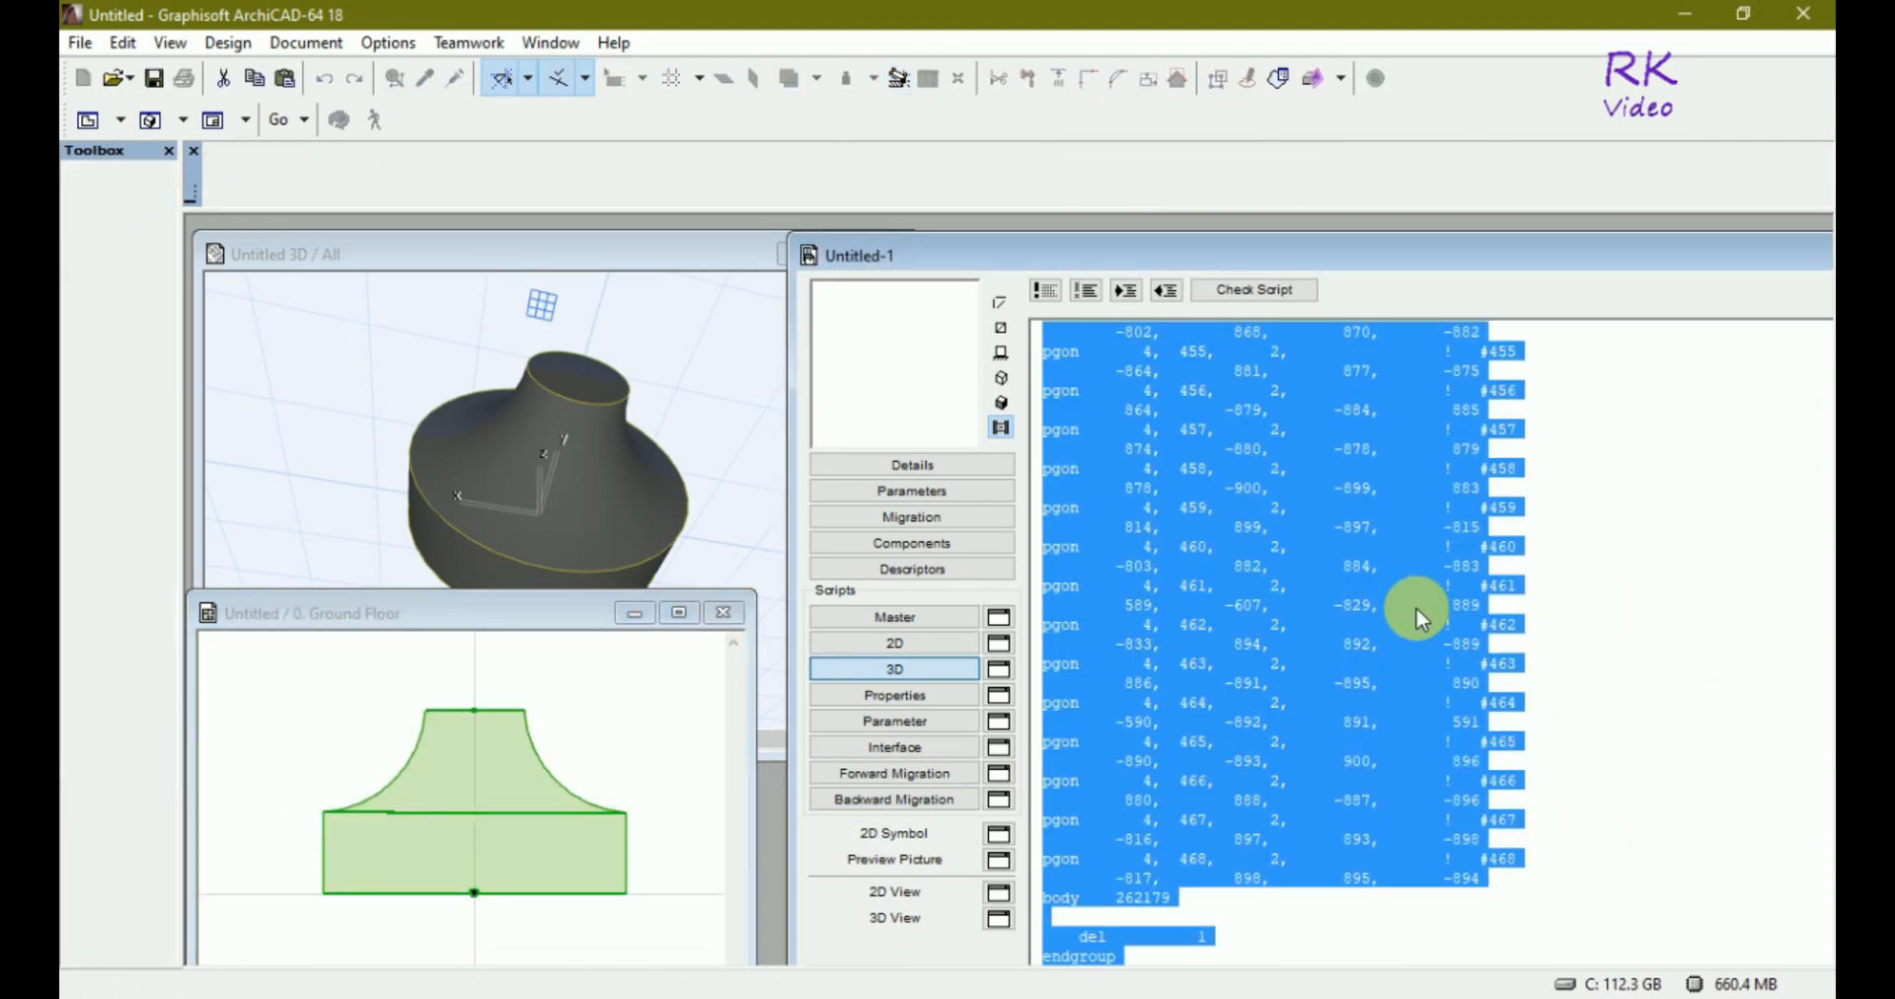
{"action": "left_click", "coordinate": [1416, 619]}
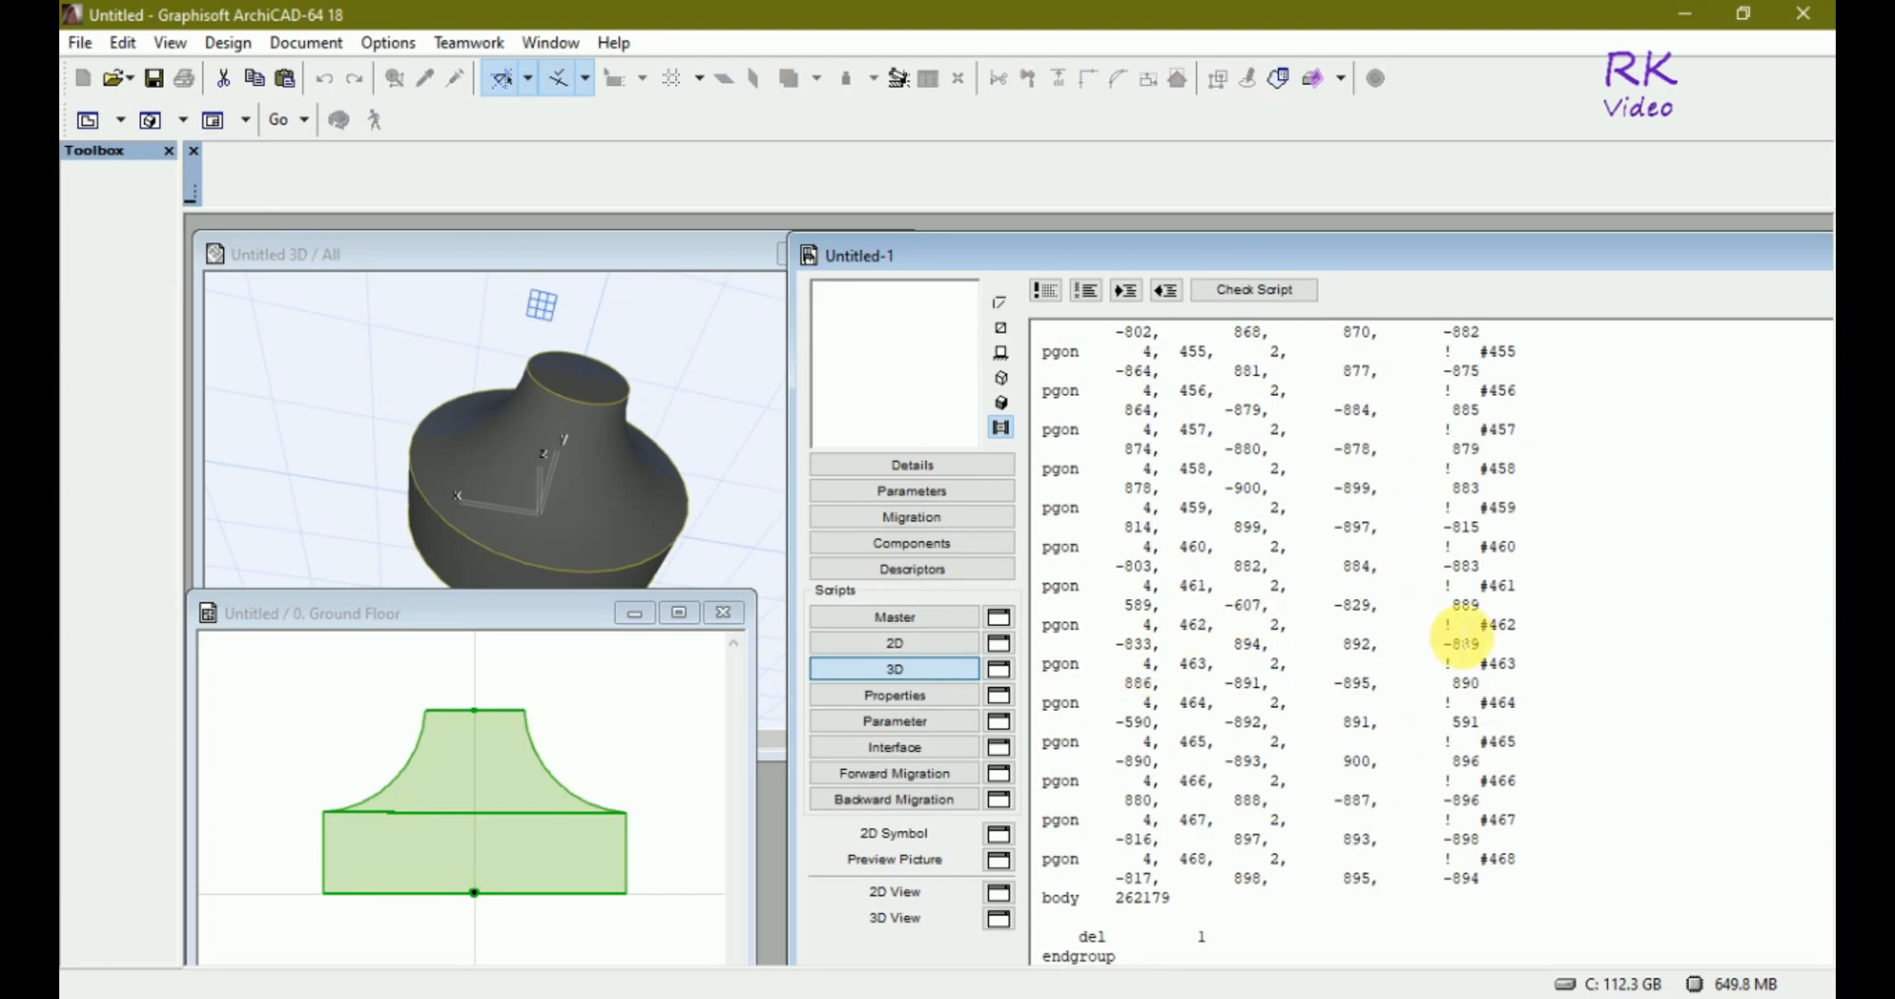
Open the object's 3D View preview and zoom in to check the generated shape.
{"action": "left_click", "coordinate": [998, 923]}
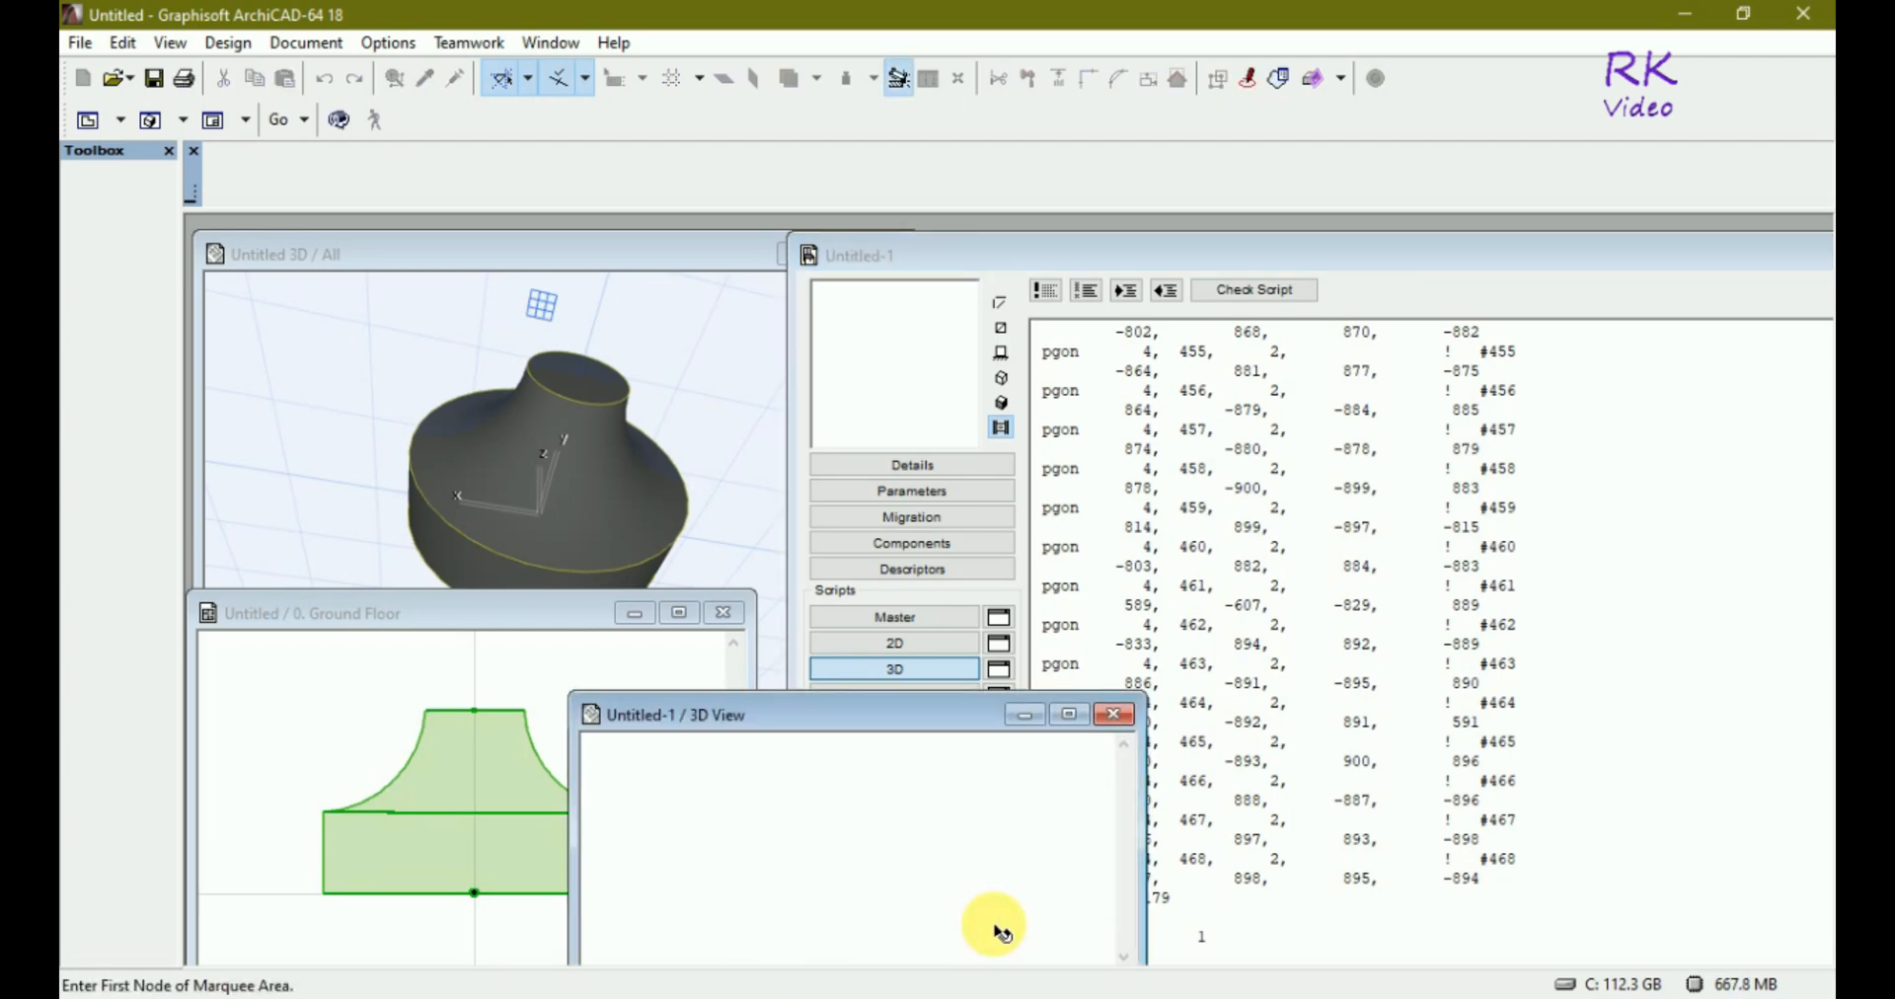
{"action": "scroll", "coordinate": [801, 838], "scroll_direction": "up", "scroll_amount": 5}
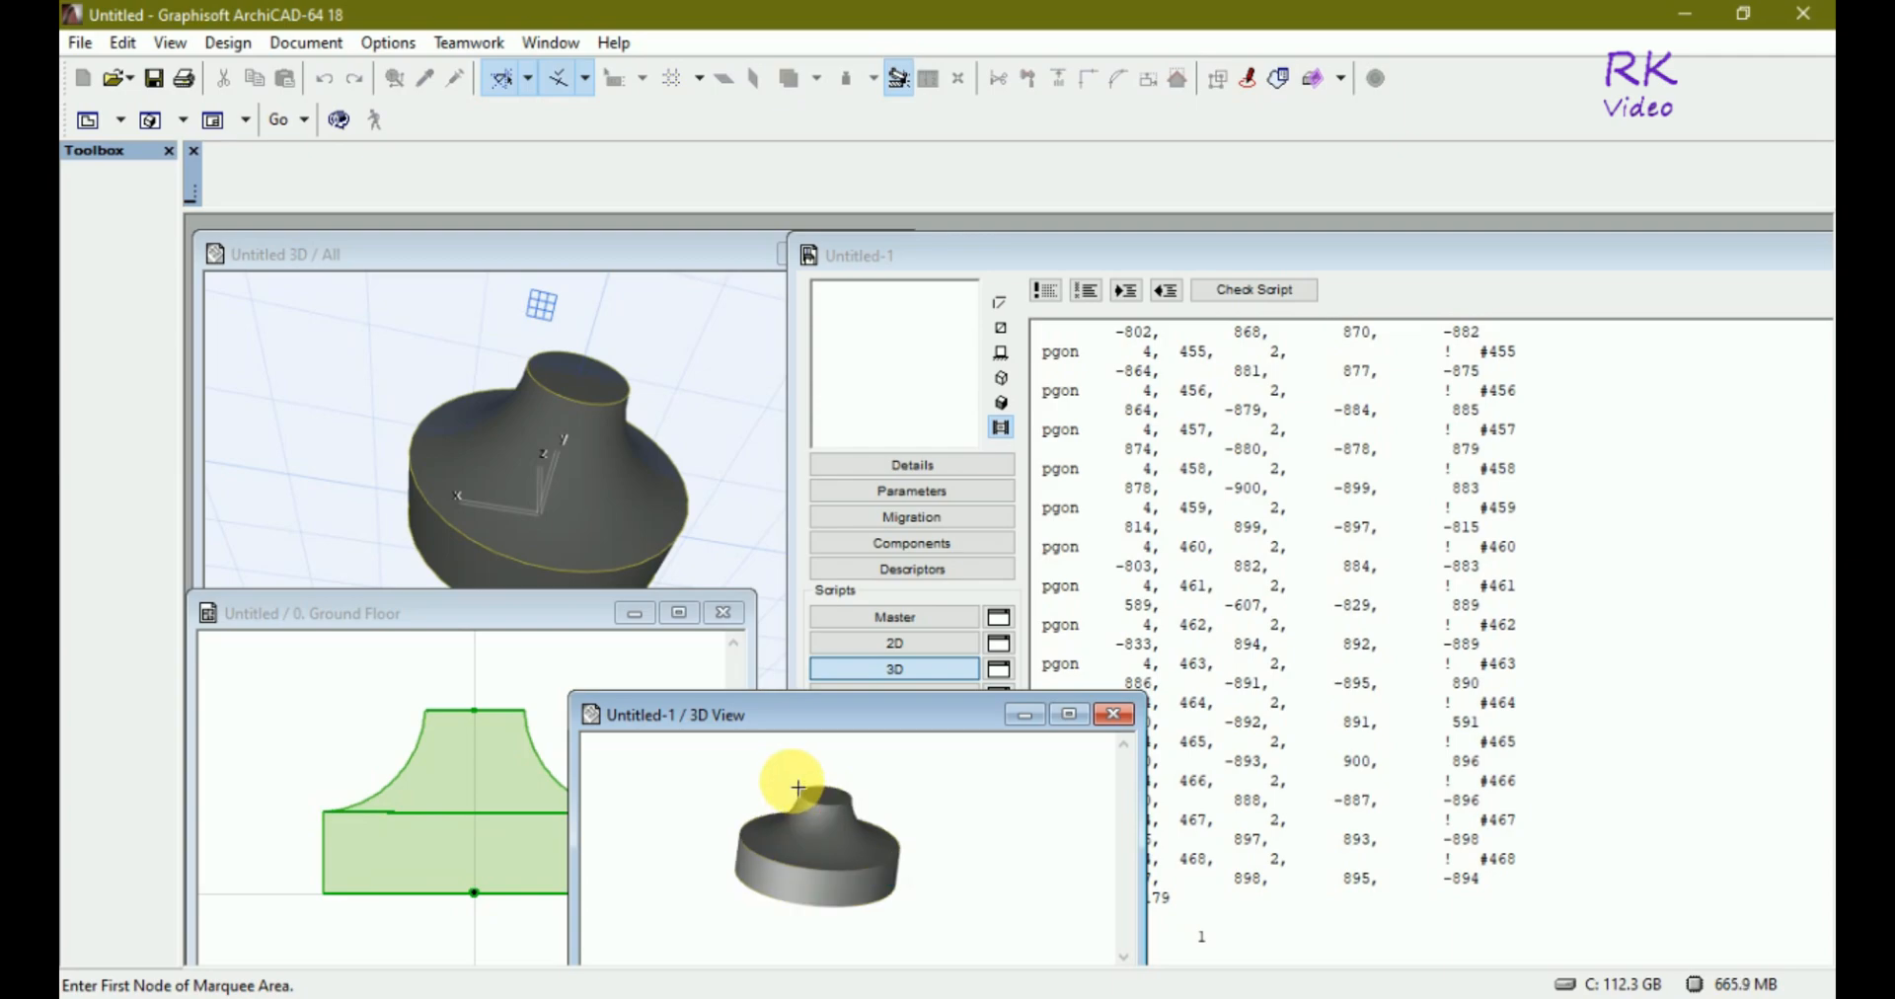
{"action": "scroll", "coordinate": [798, 881], "scroll_direction": "up", "scroll_amount": 3}
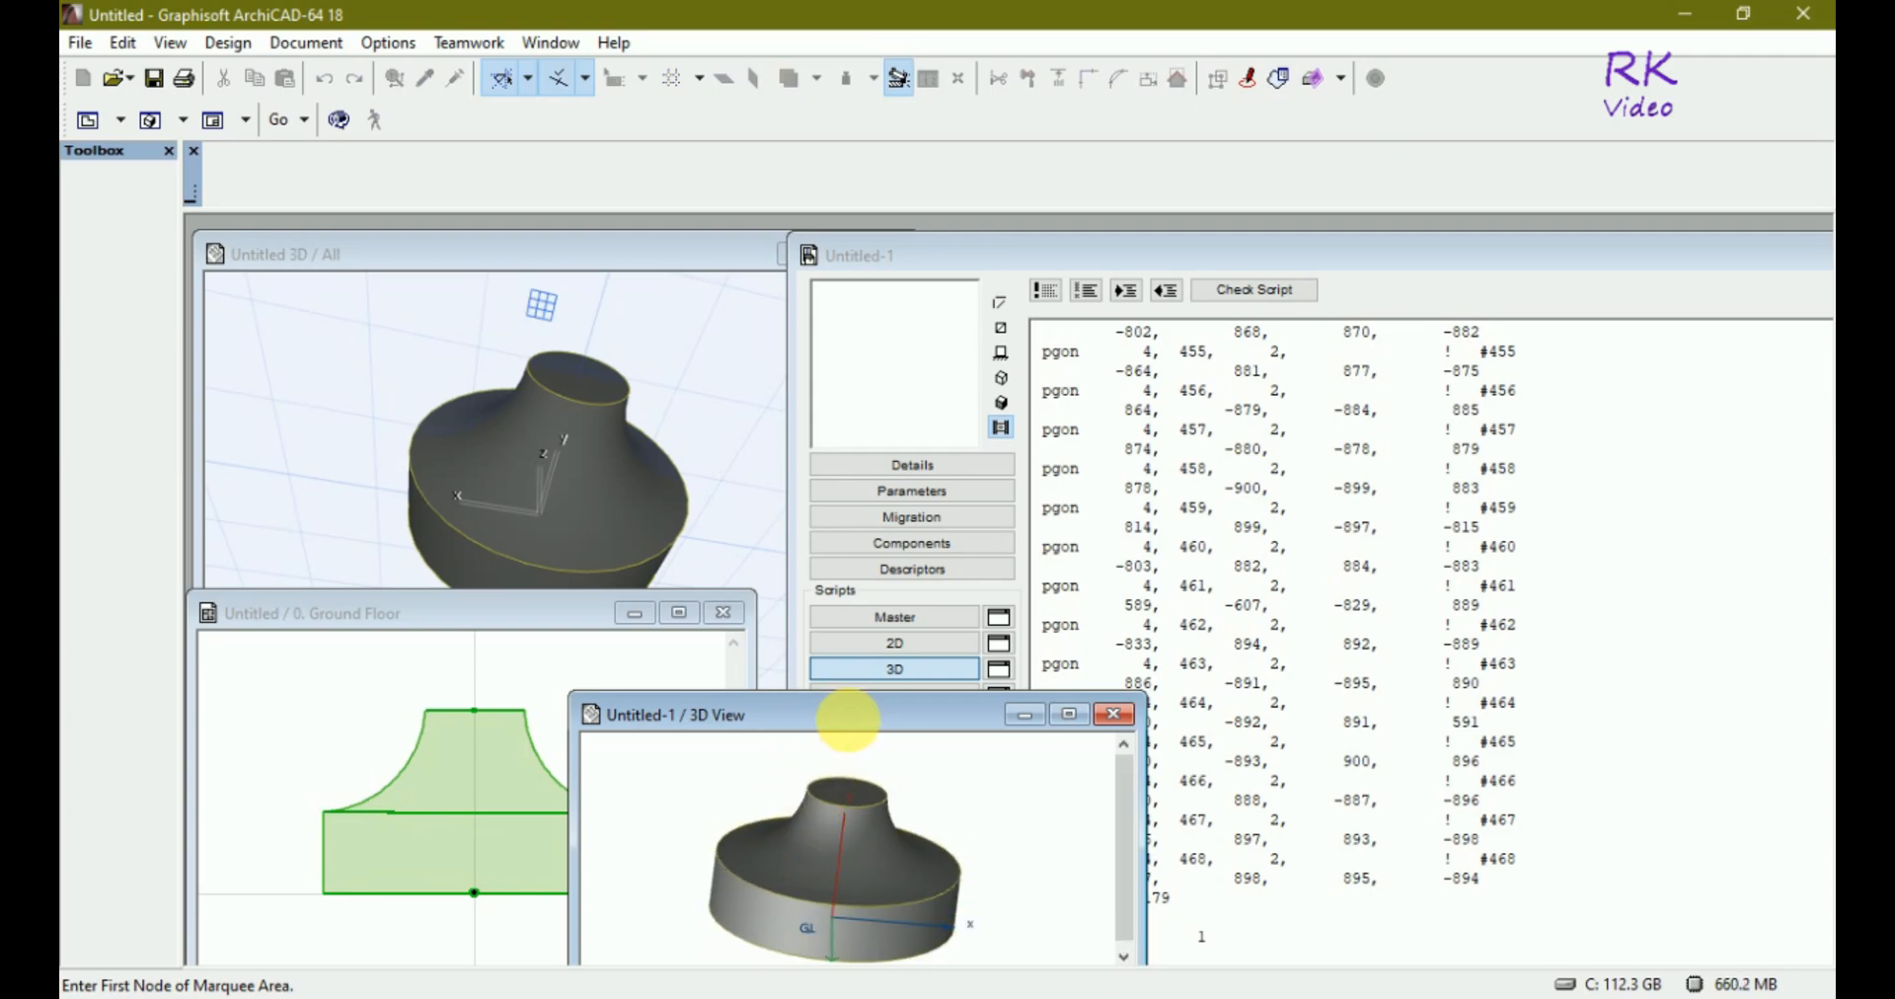
{"action": "left_click_drag", "start_coordinate": [888, 705], "coordinate": [1028, 718]}
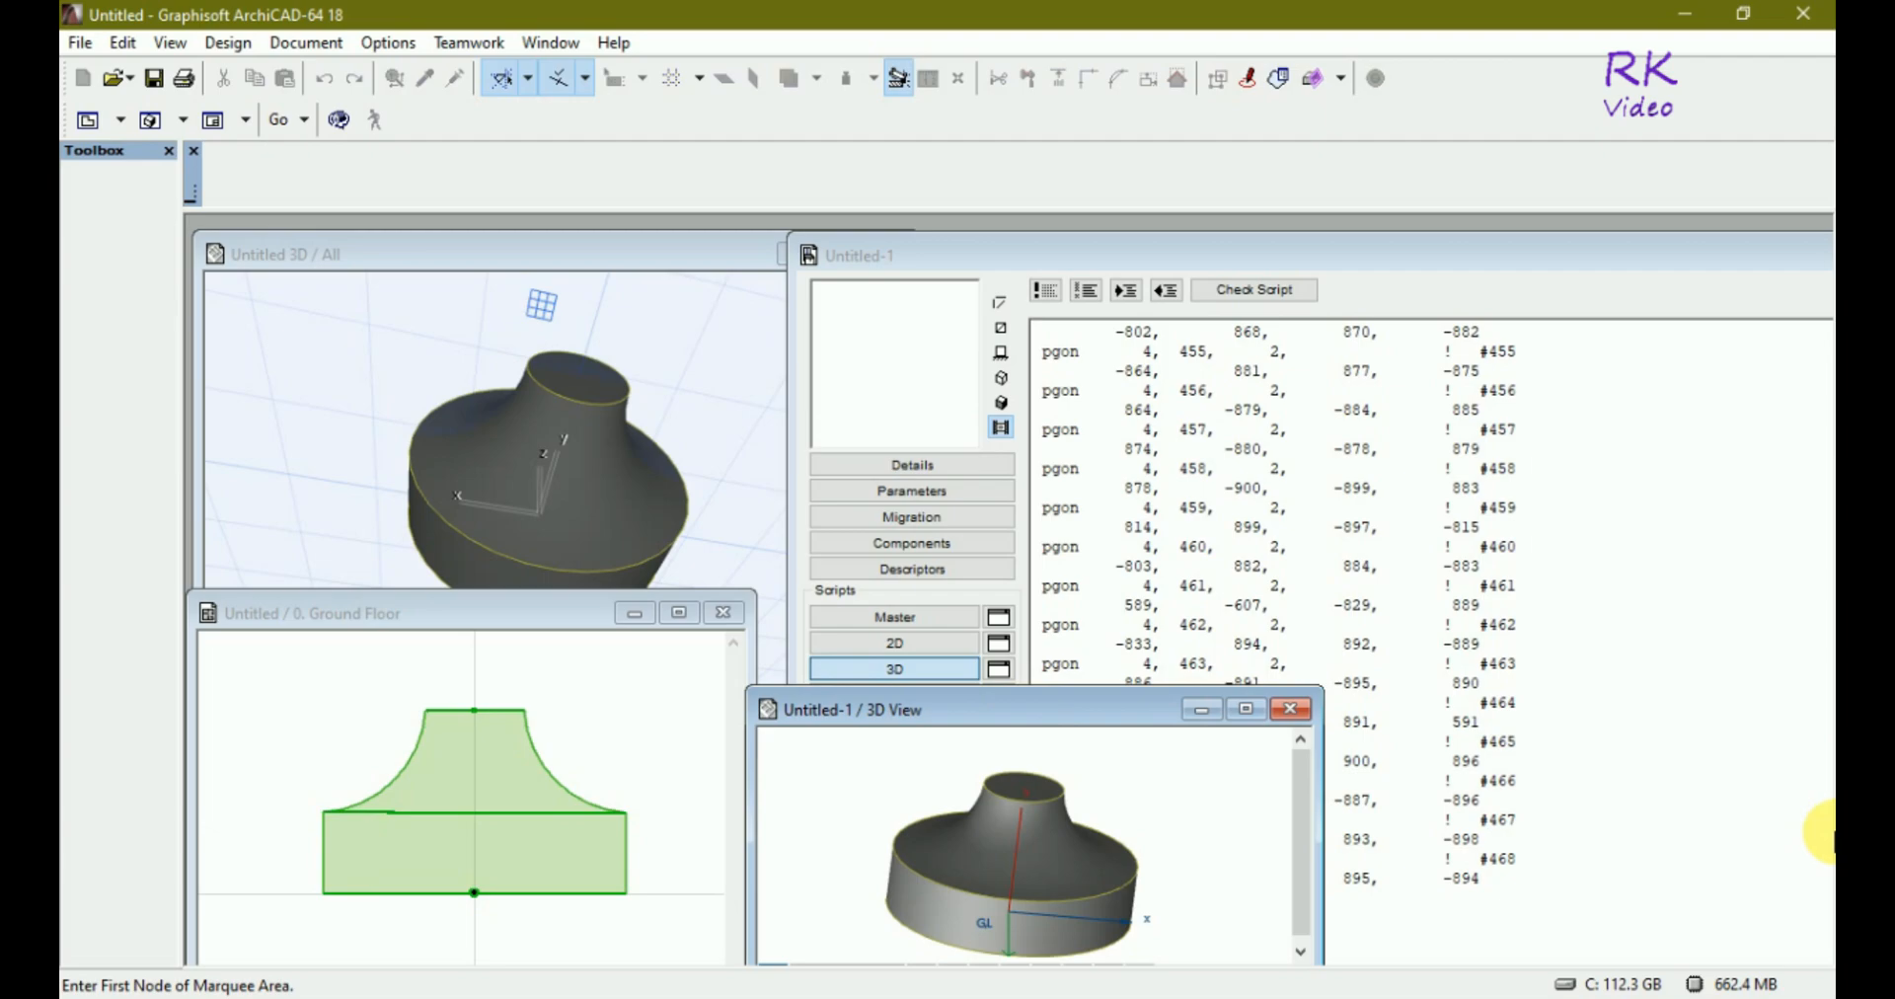